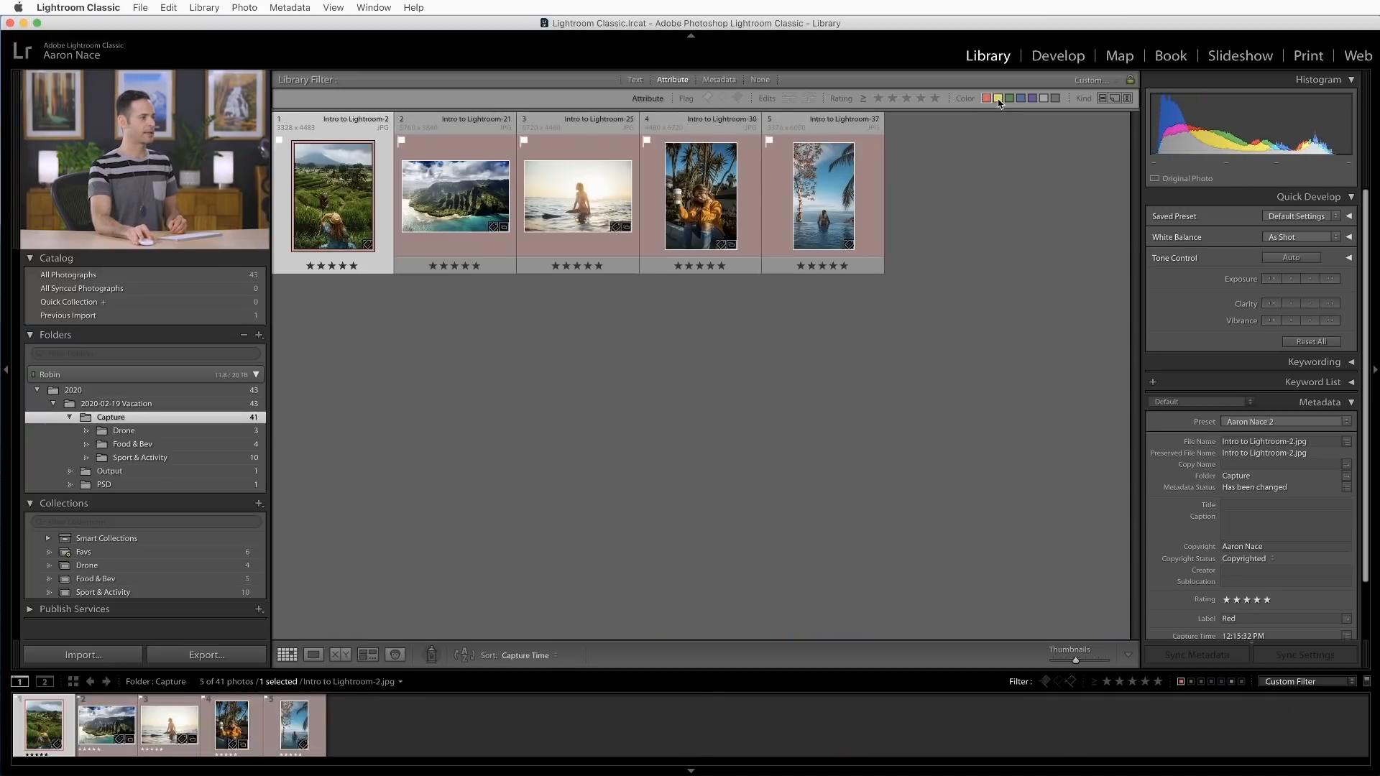
# - Include yellow-labelled photos in the colour filter and open Intro to Lightroom-18.jpg in the Develop module
pyautogui.click(998, 99)
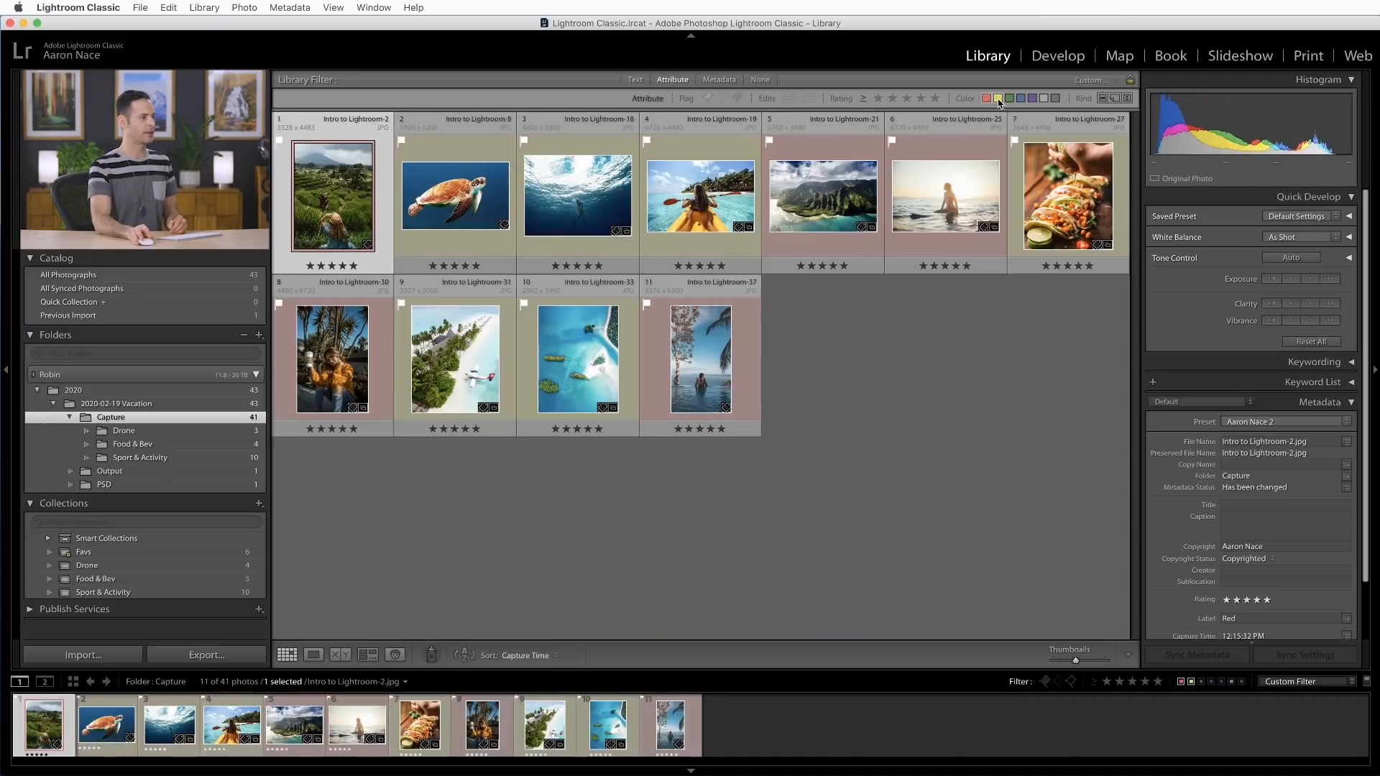
pyautogui.click(878, 346)
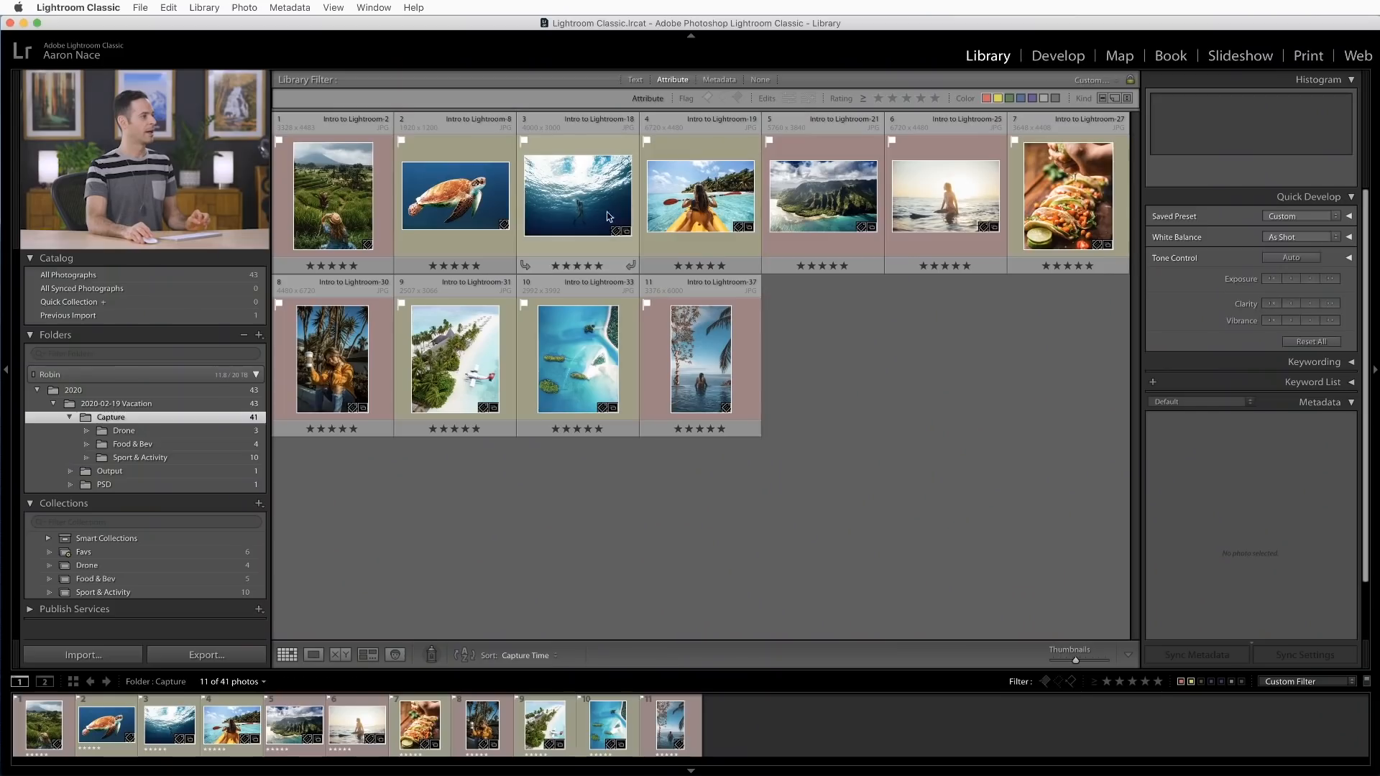
pyautogui.click(576, 191)
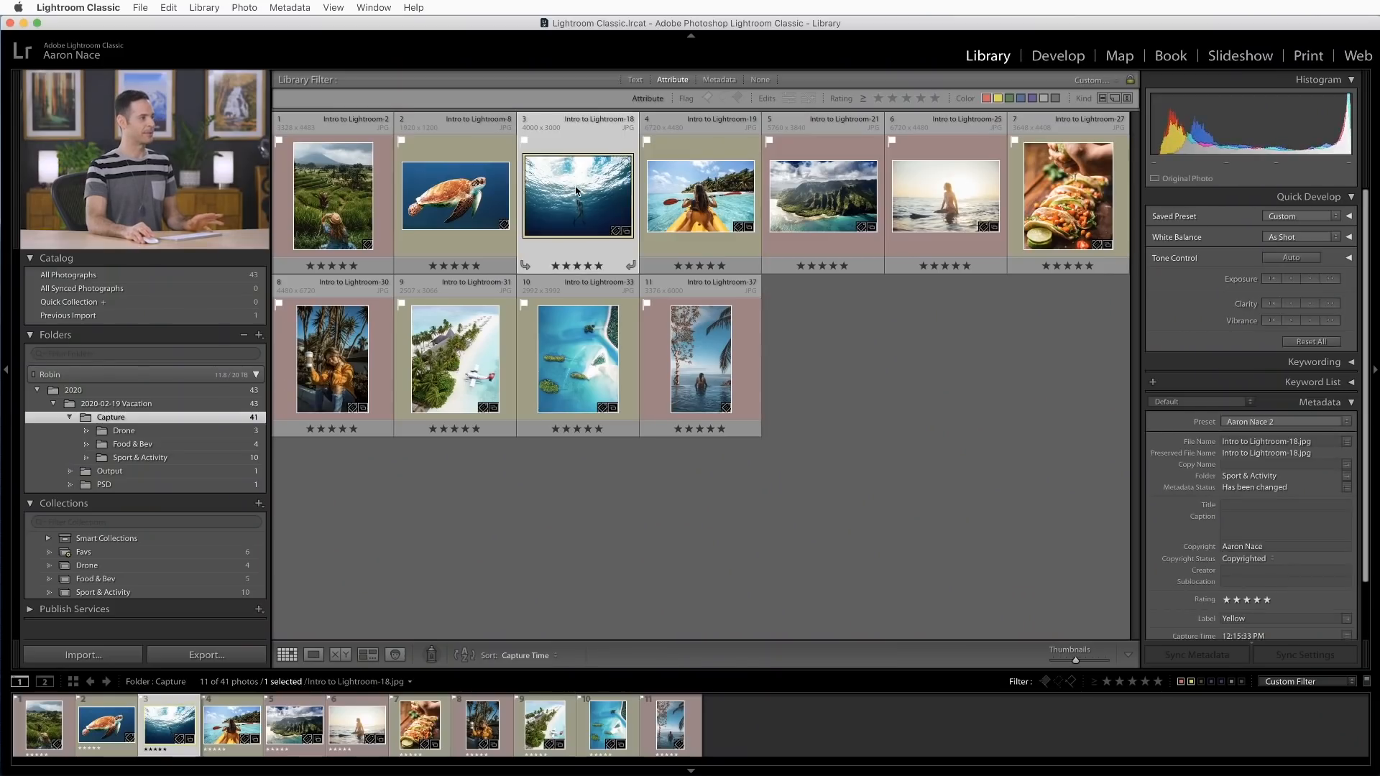
pyautogui.click(1059, 63)
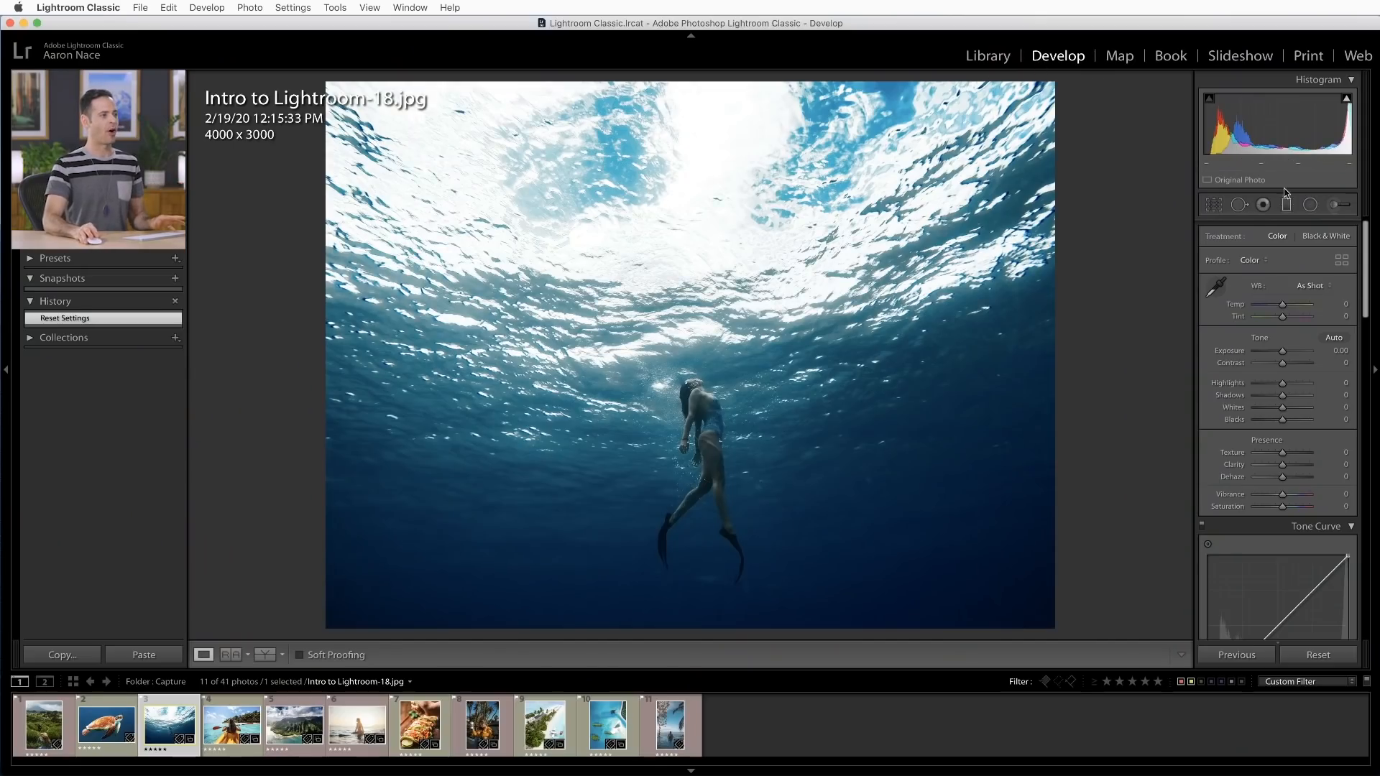
# - Try Basic tone settings of Exposure −3.95, Highlights +55 and Whites −100 on the underwater photo
pyautogui.scroll(-10, 1286, 264)
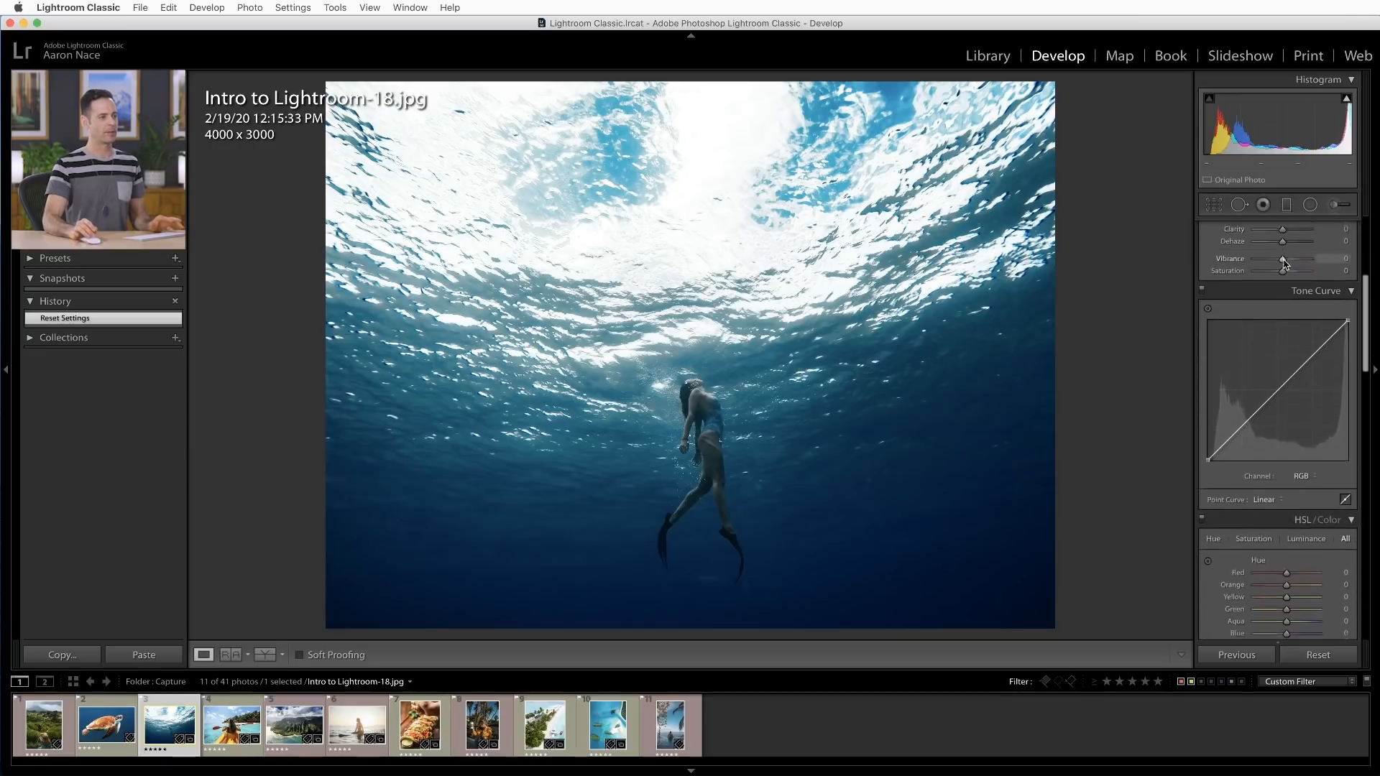
pyautogui.scroll(-10, 1286, 264)
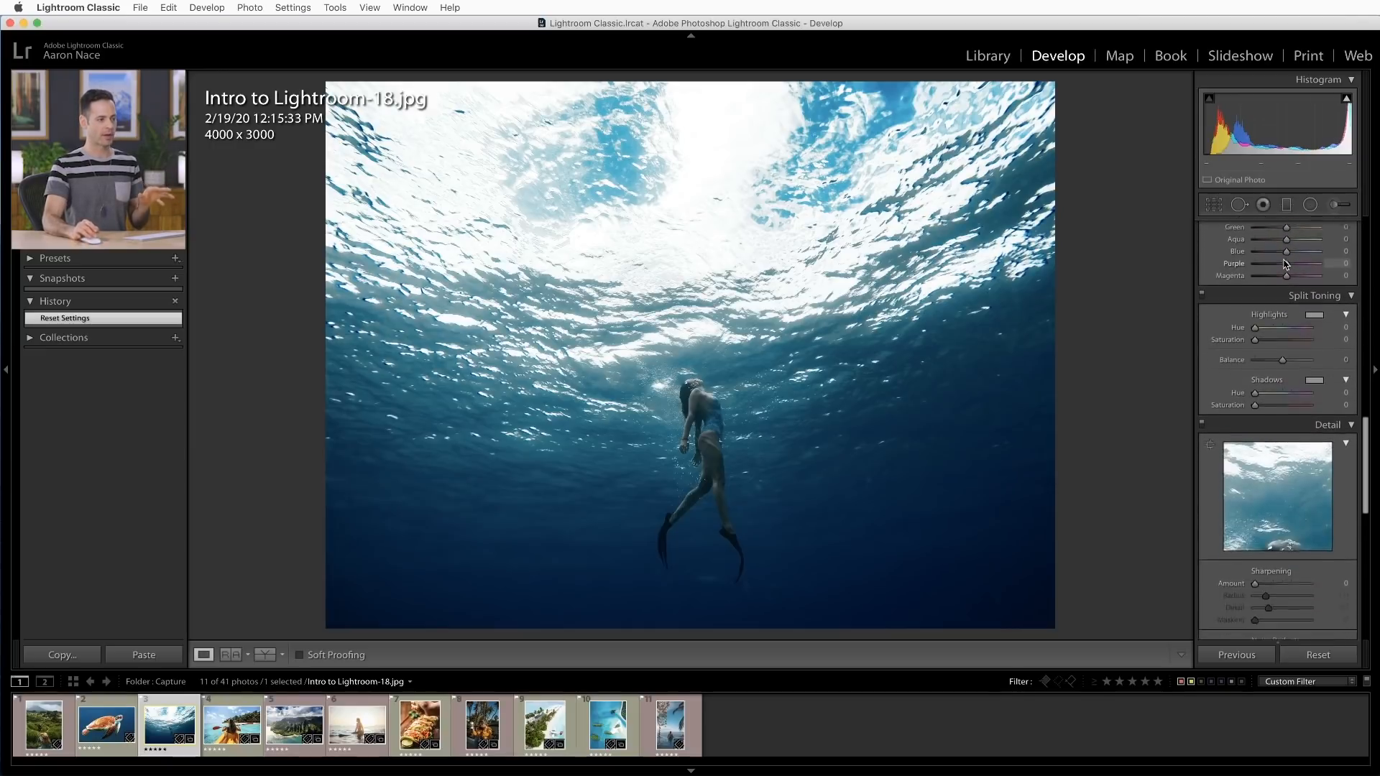
pyautogui.scroll(20, 1286, 263)
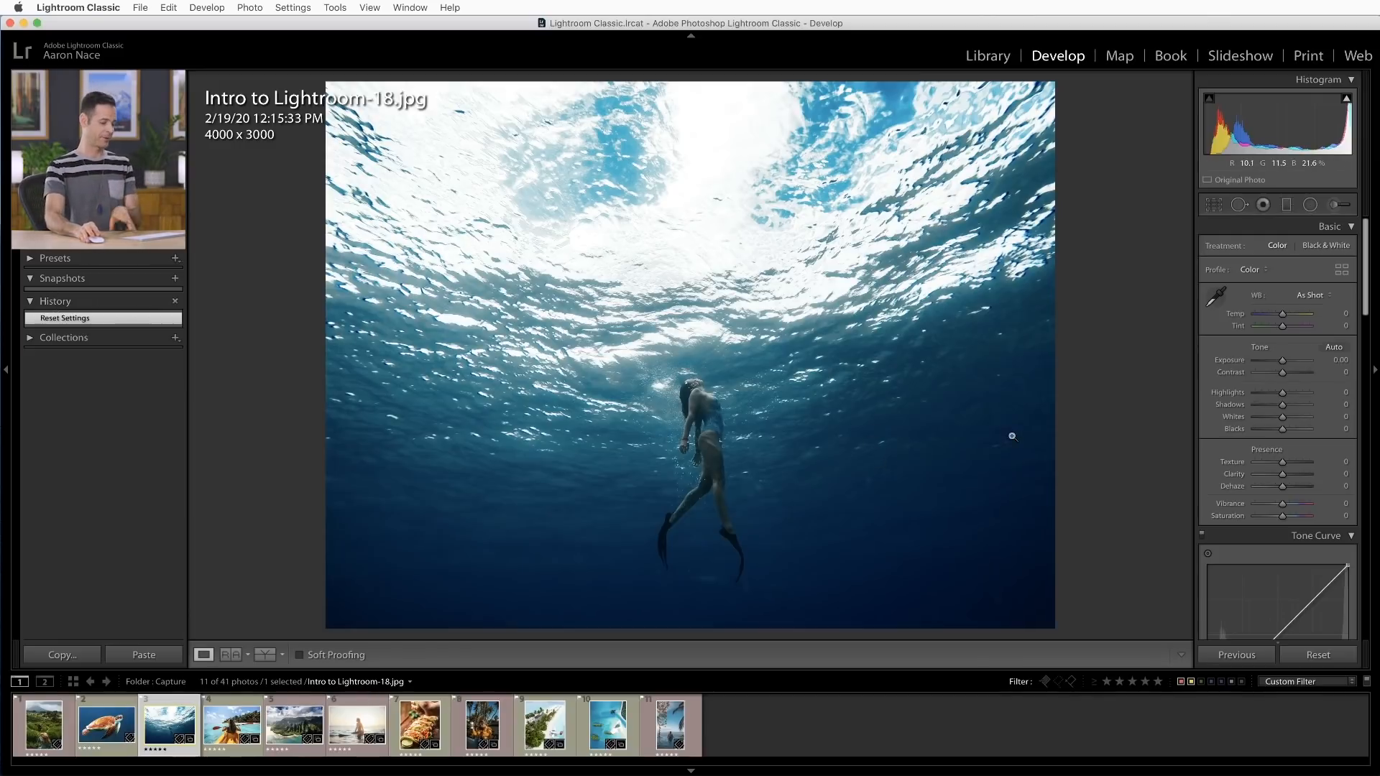
pyautogui.click(1260, 361)
pyautogui.click(1298, 393)
pyautogui.click(1282, 417)
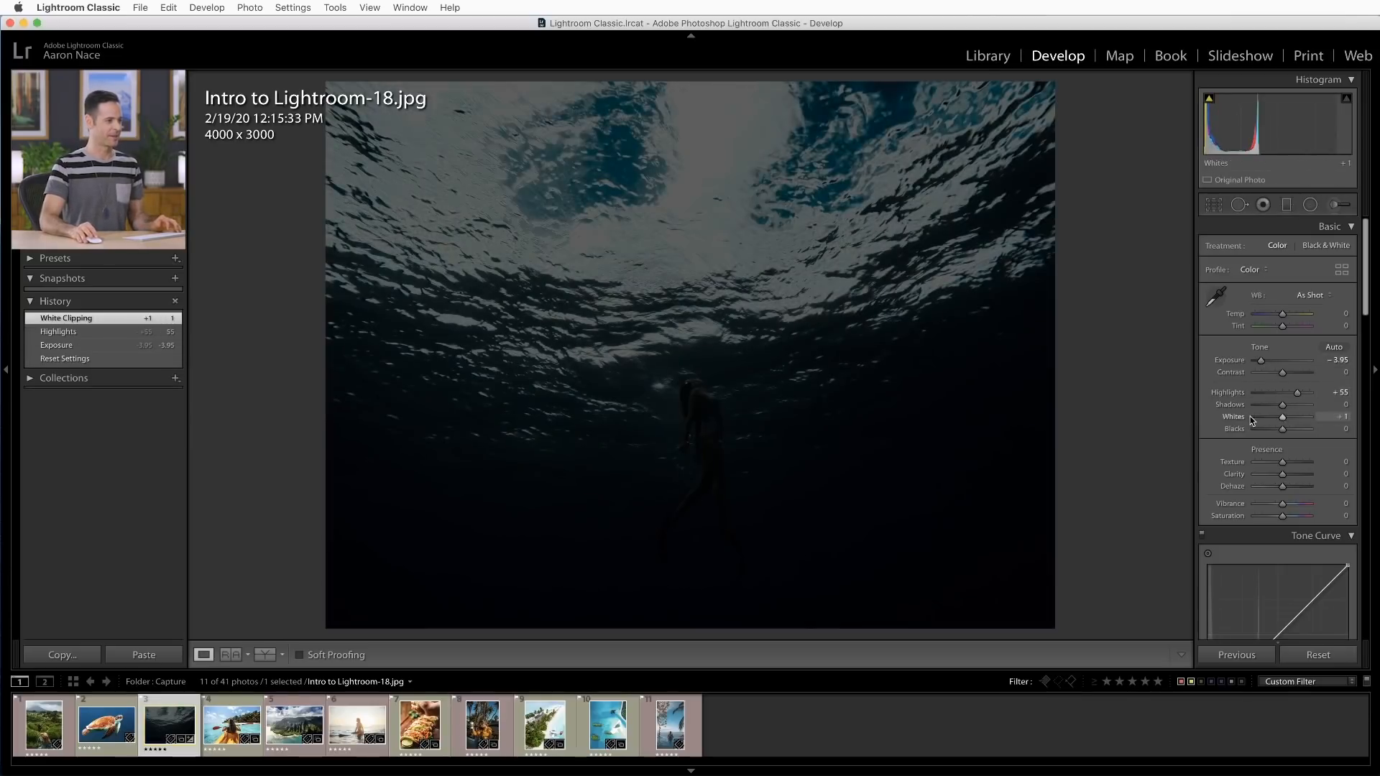
pyautogui.click(1253, 417)
# - Try Texture +77, Dehaze −85, Vibrance +55 and Saturation +74, and revert the photo to its Reset Settings history state
pyautogui.click(1303, 463)
pyautogui.click(1258, 487)
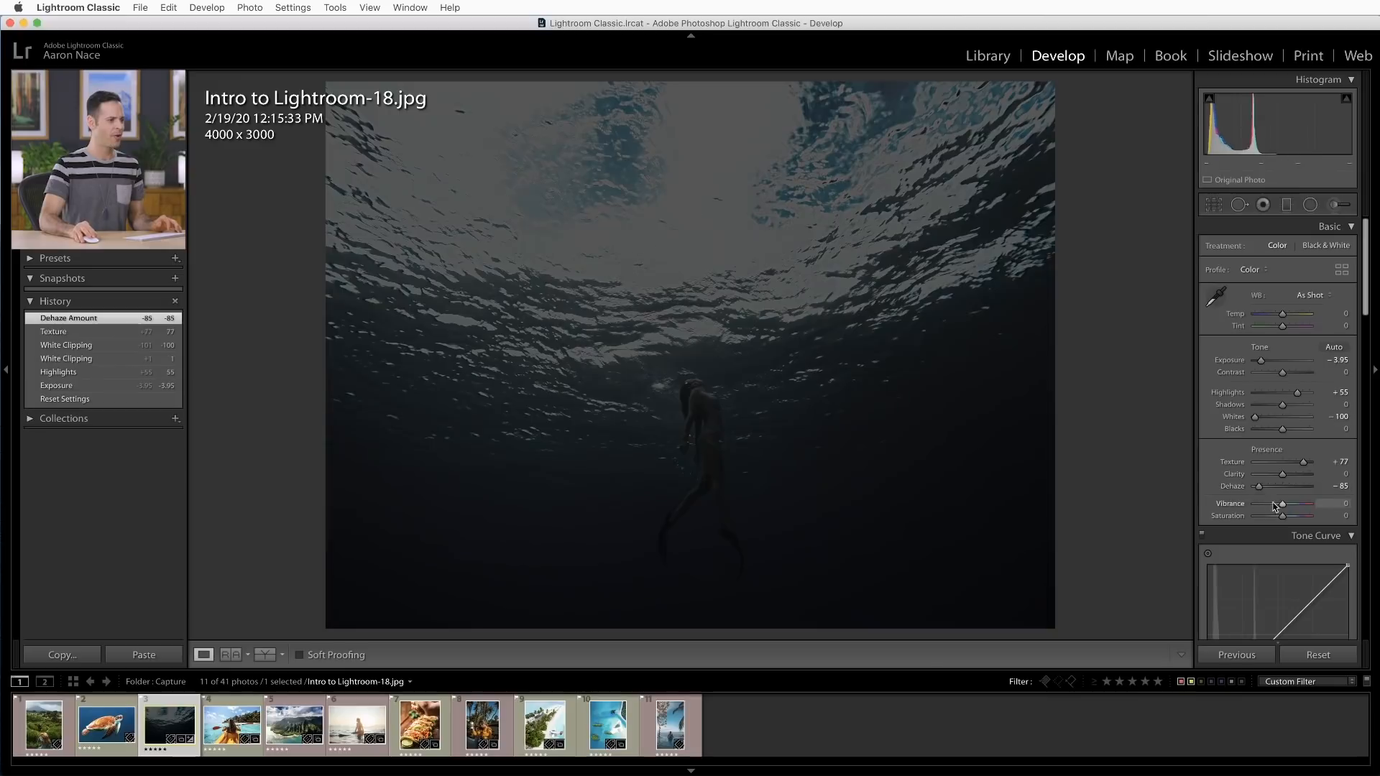
pyautogui.click(1297, 504)
pyautogui.moveTo(1282, 516)
pyautogui.mouseDown()
pyautogui.moveTo(1239, 519)
pyautogui.moveTo(1302, 516)
pyautogui.mouseUp()
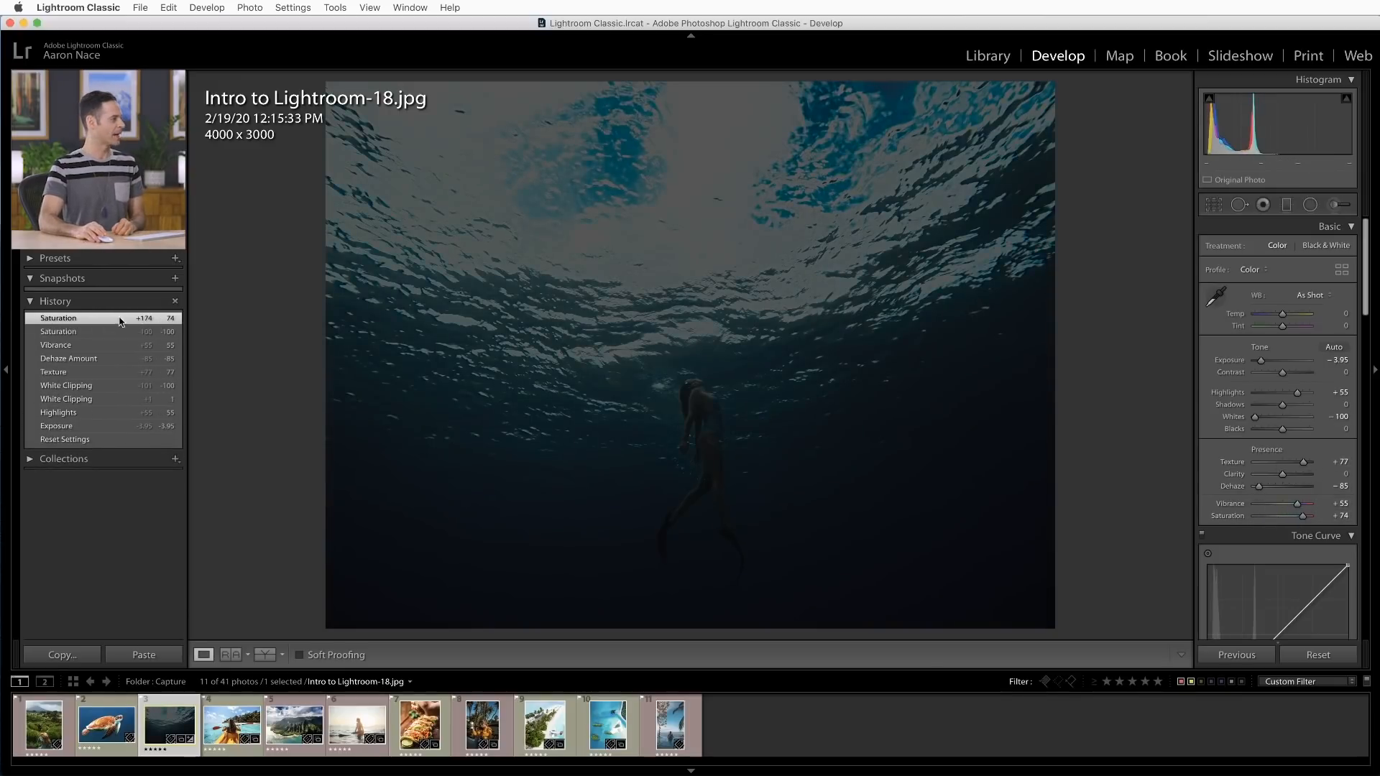
pyautogui.click(95, 437)
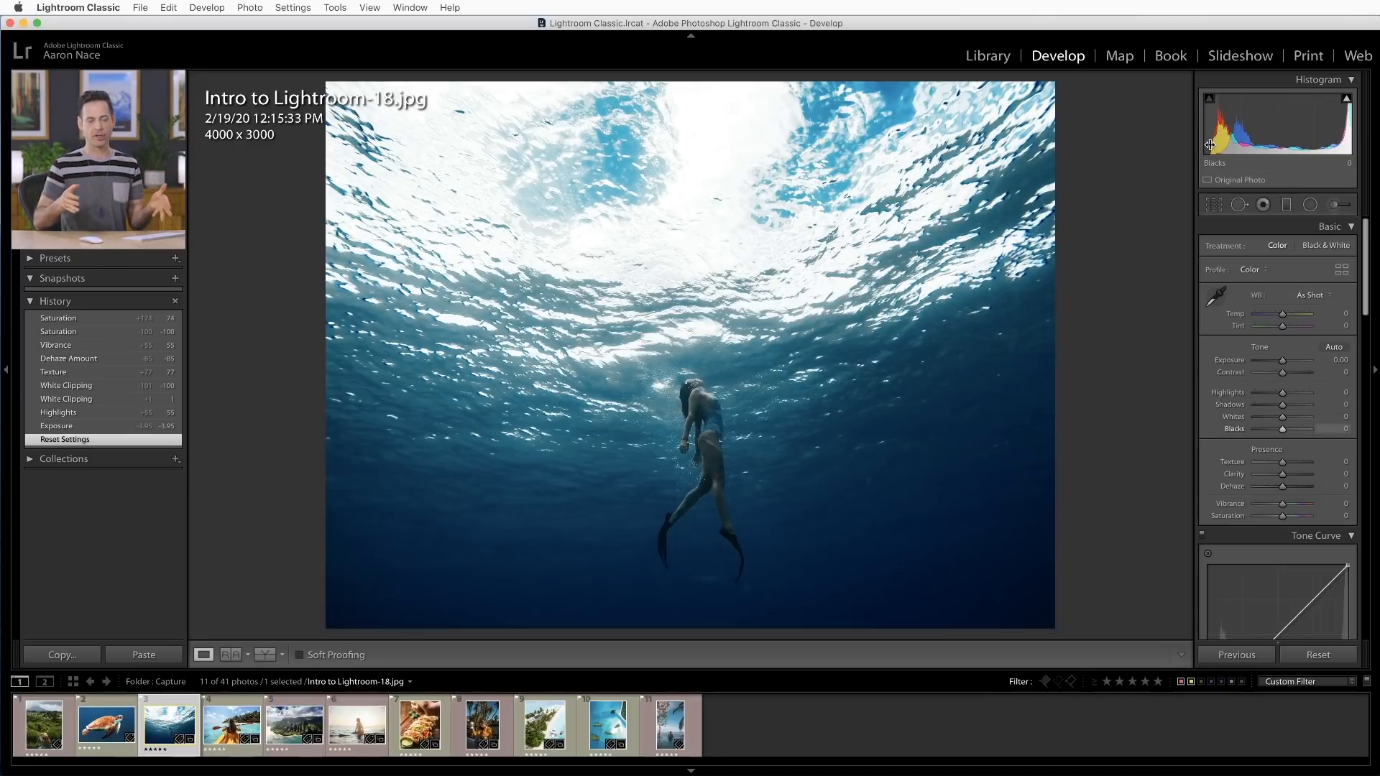
# - Turn on the highlight clipping warning and lower the photo's Highlights to −17
pyautogui.click(1348, 104)
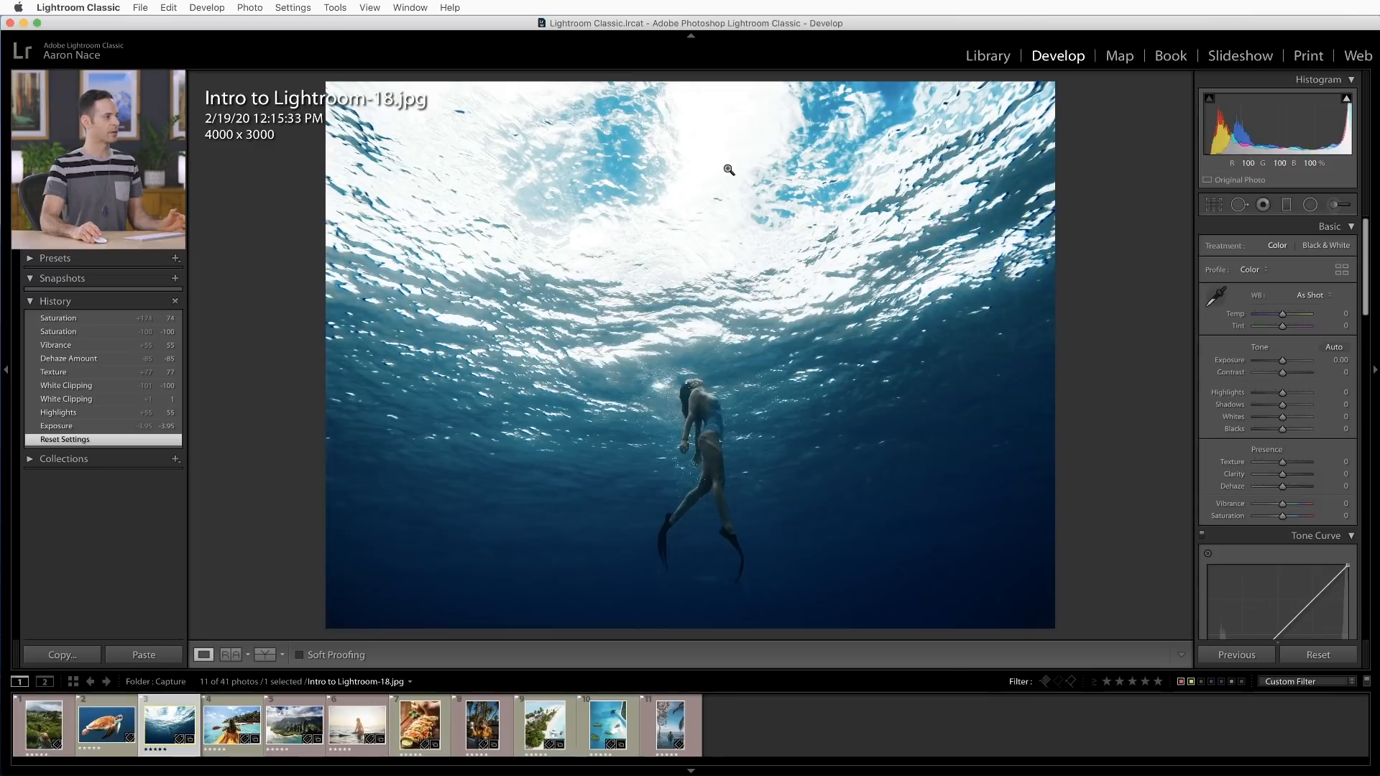
pyautogui.moveTo(1350, 105)
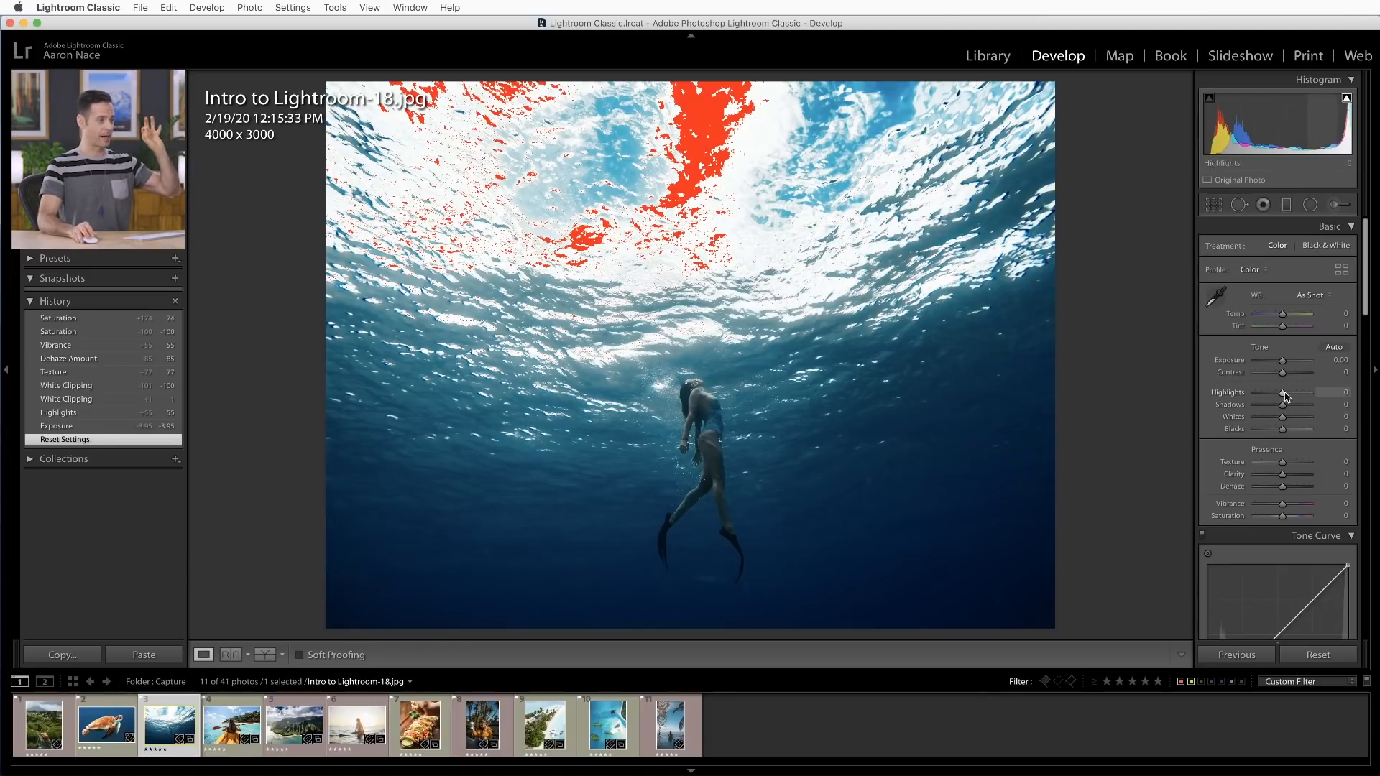
pyautogui.moveTo(1283, 395); pyautogui.dragTo(1279, 394)
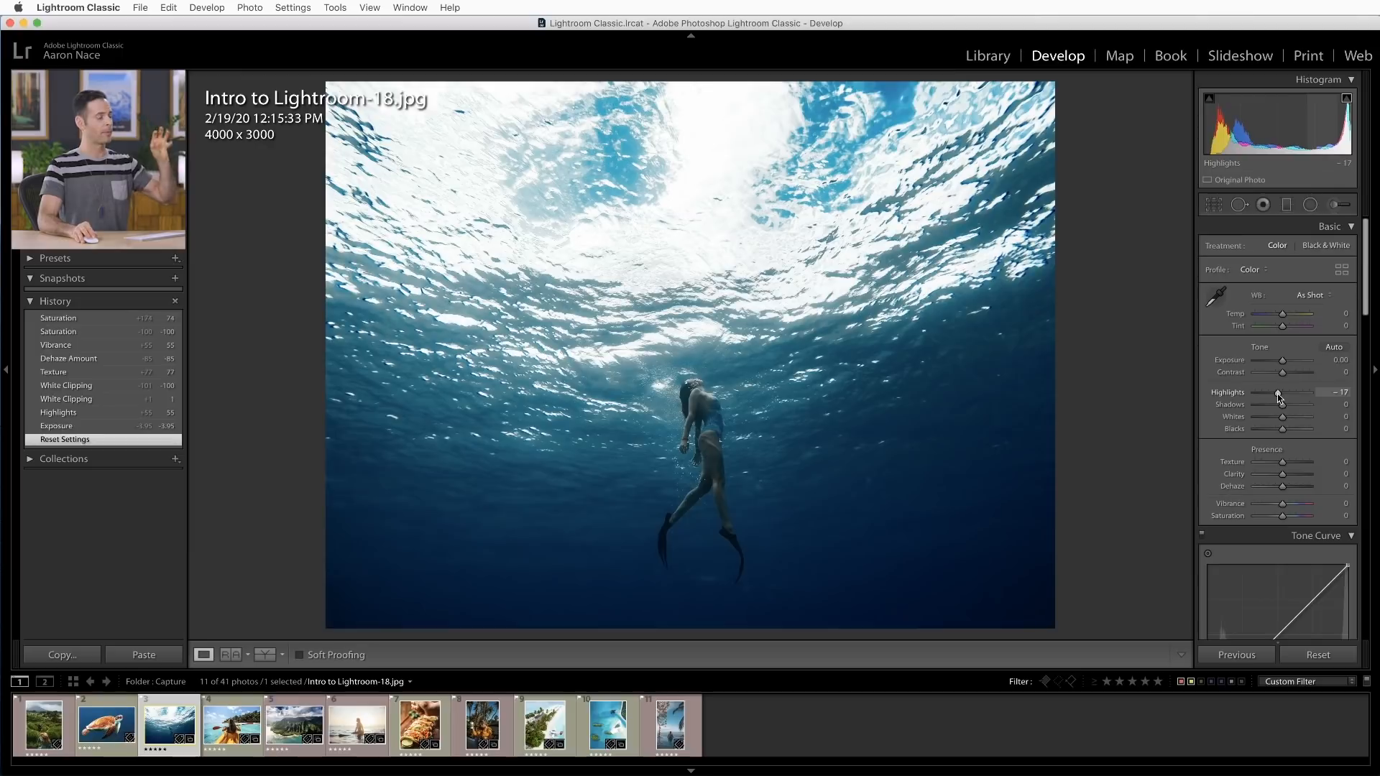
pyautogui.moveTo(1279, 397); pyautogui.dragTo(1279, 397)
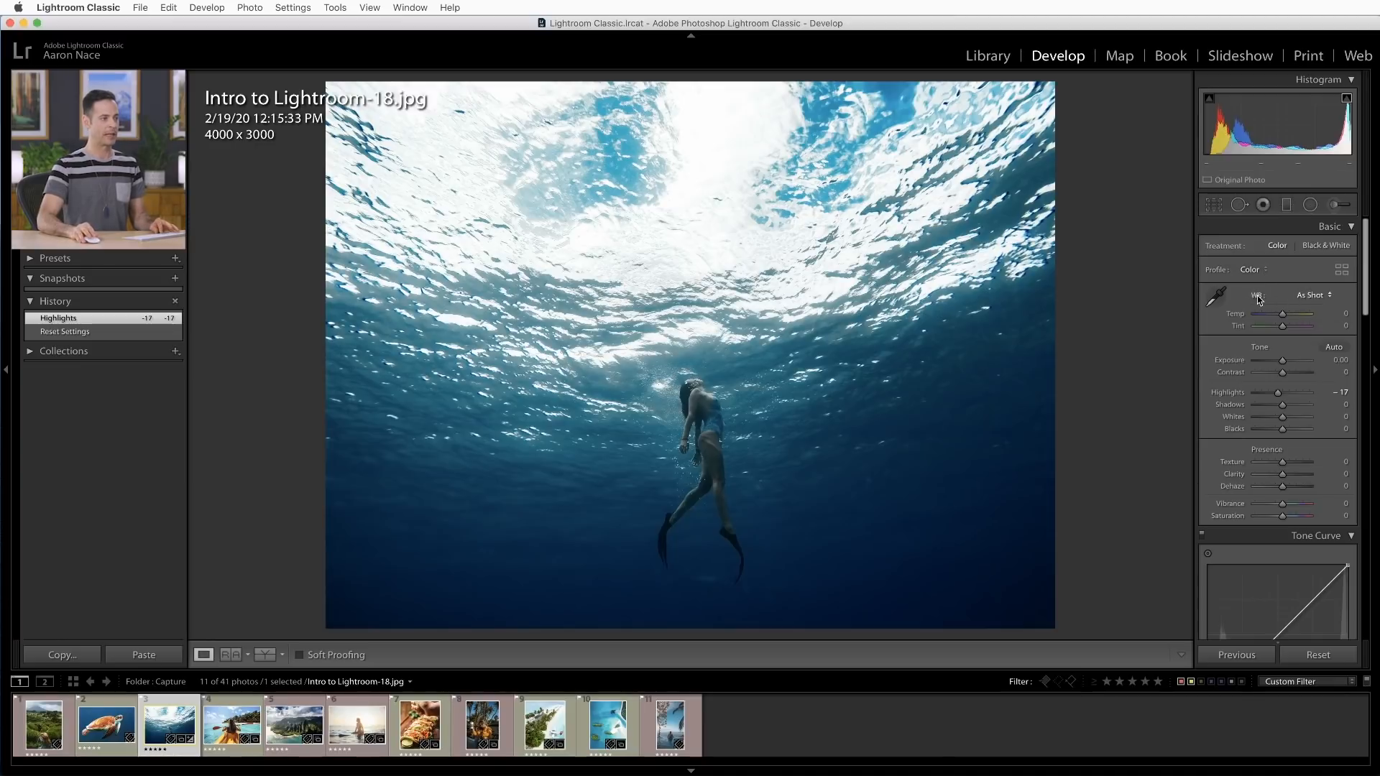
pyautogui.click(1329, 298)
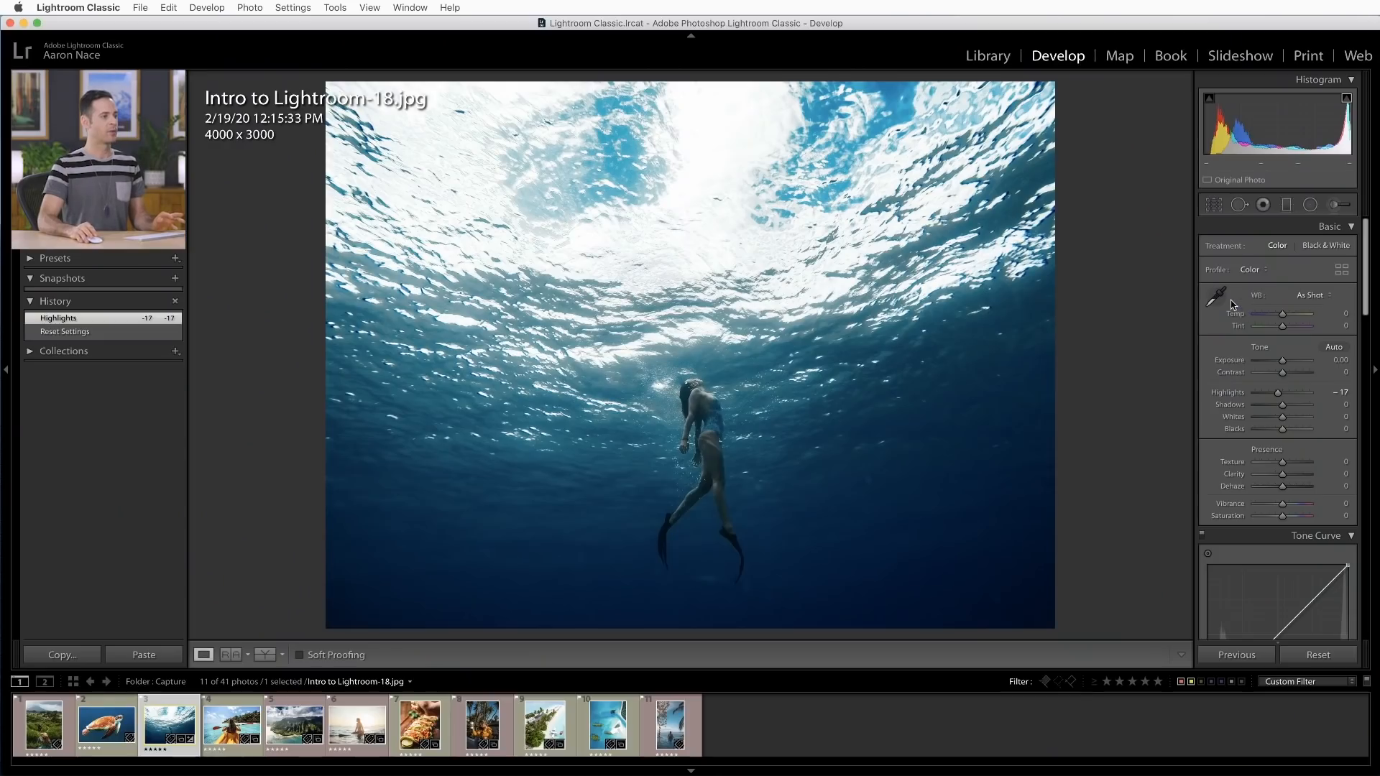
pyautogui.click(1220, 293)
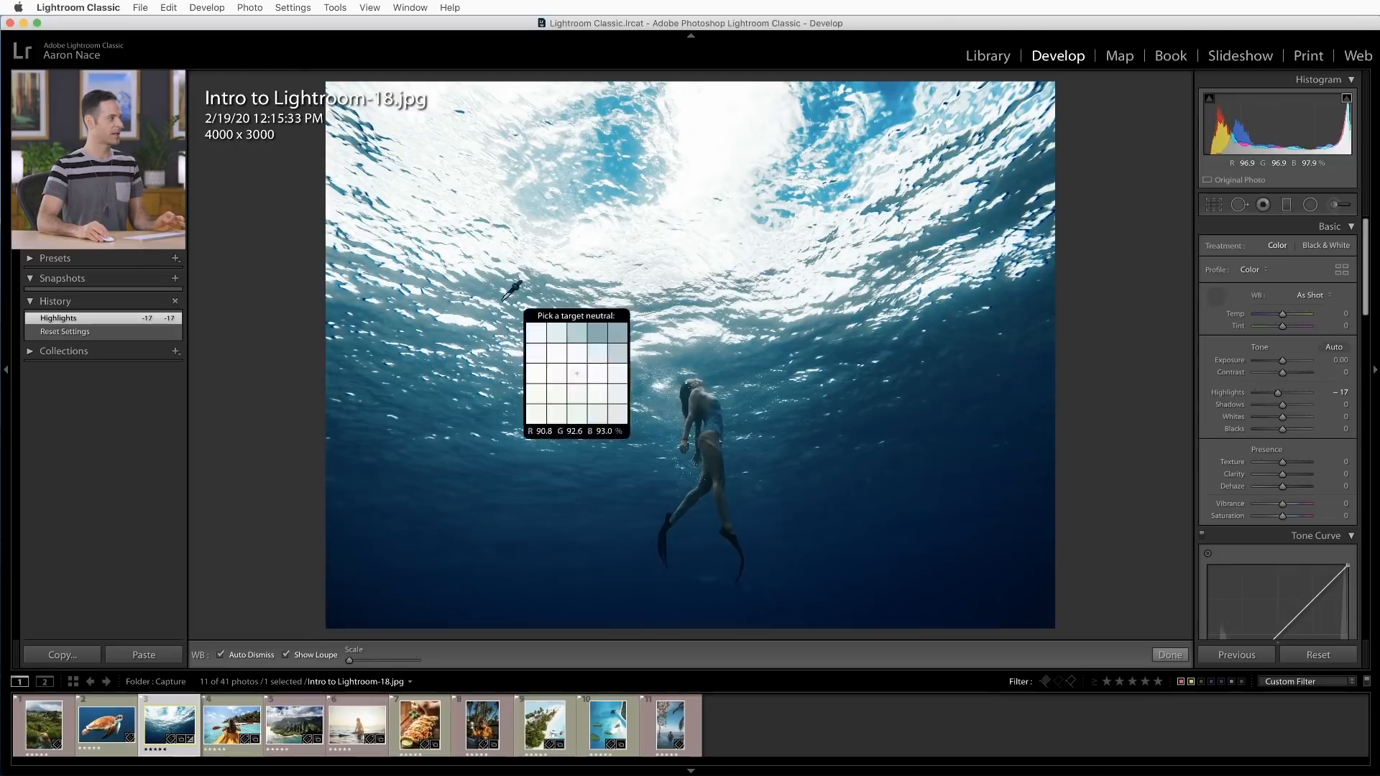
pyautogui.click(1219, 299)
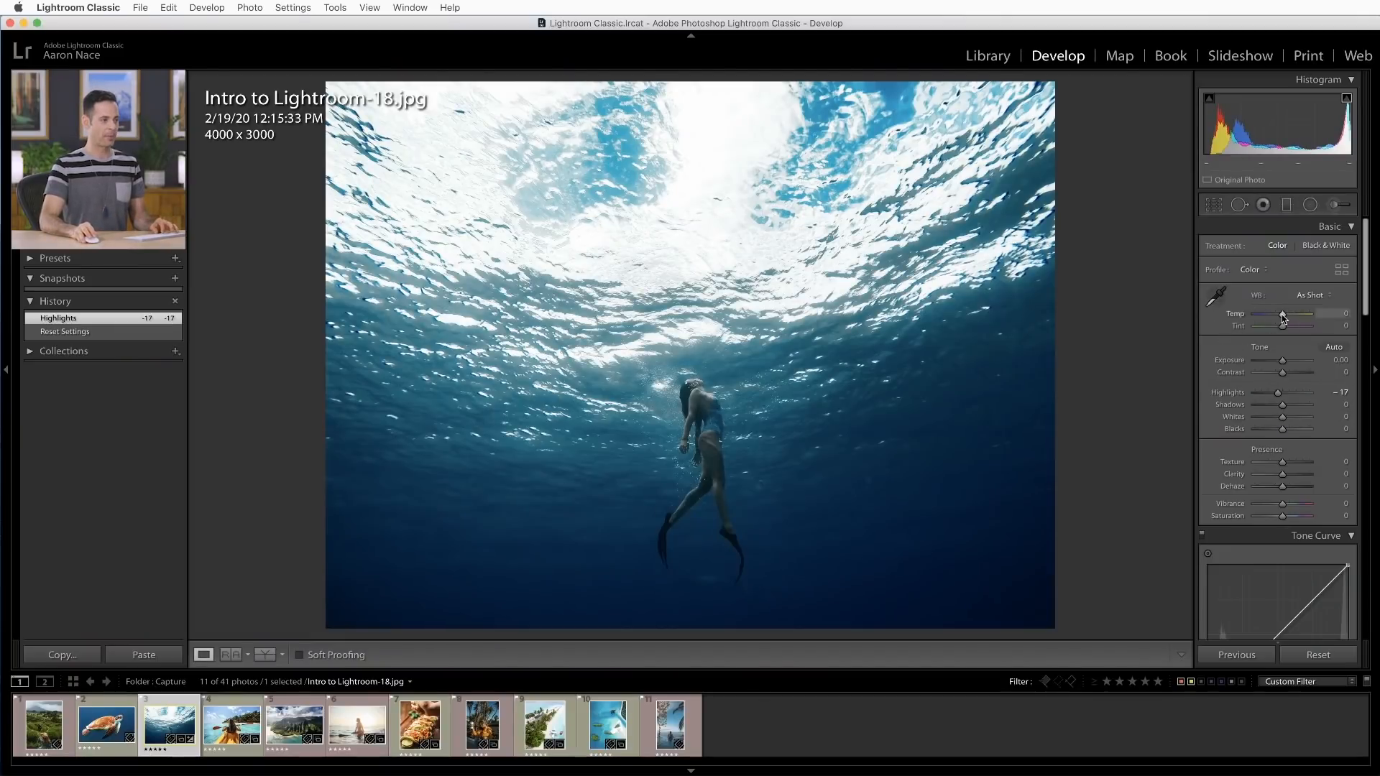
# - Try a white balance of Temp −24 and Tint −61, and return to the Highlights state in the edit history
pyautogui.press('j')
pyautogui.moveTo(1284, 317)
pyautogui.mouseDown()
pyautogui.moveTo(1297, 317)
pyautogui.moveTo(1267, 317)
pyautogui.moveTo(1315, 327)
pyautogui.moveTo(1265, 328)
pyautogui.mouseUp()
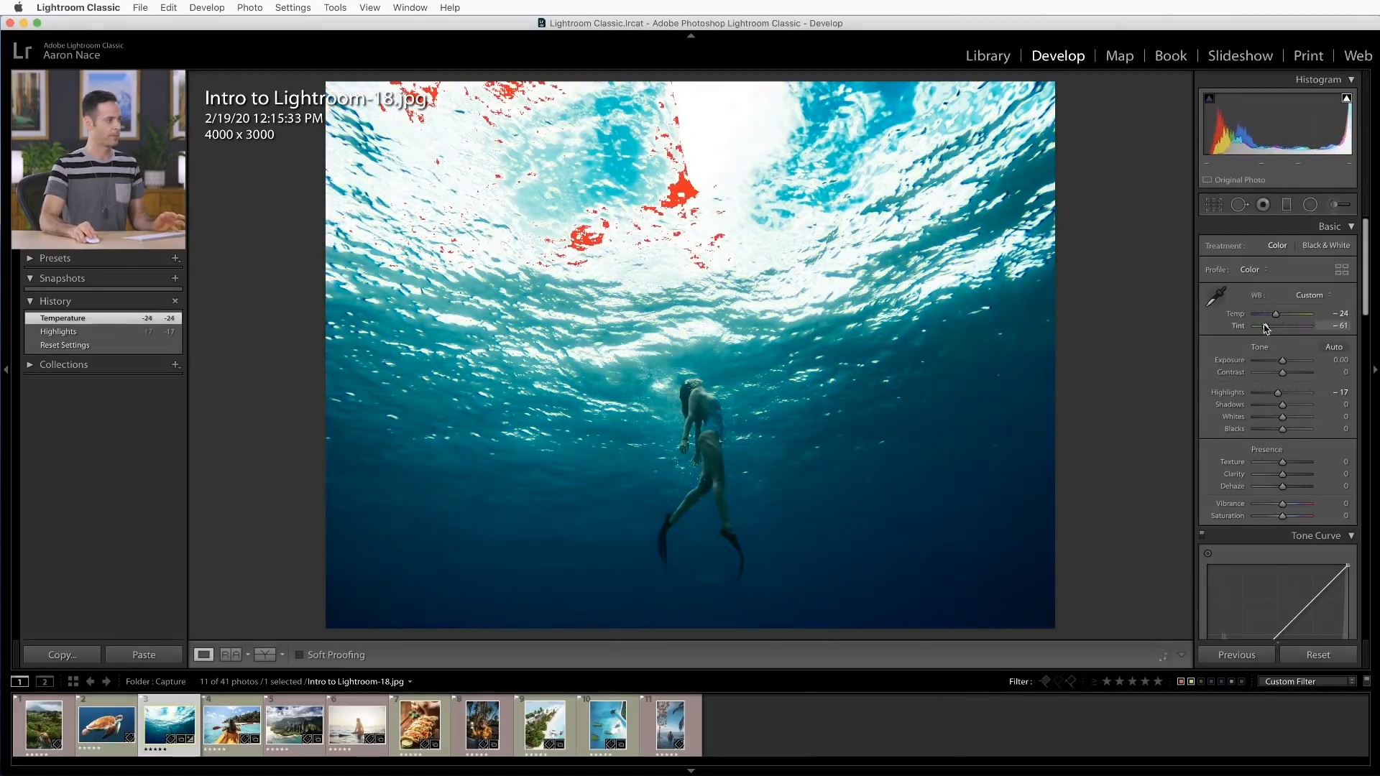
pyautogui.click(65, 359)
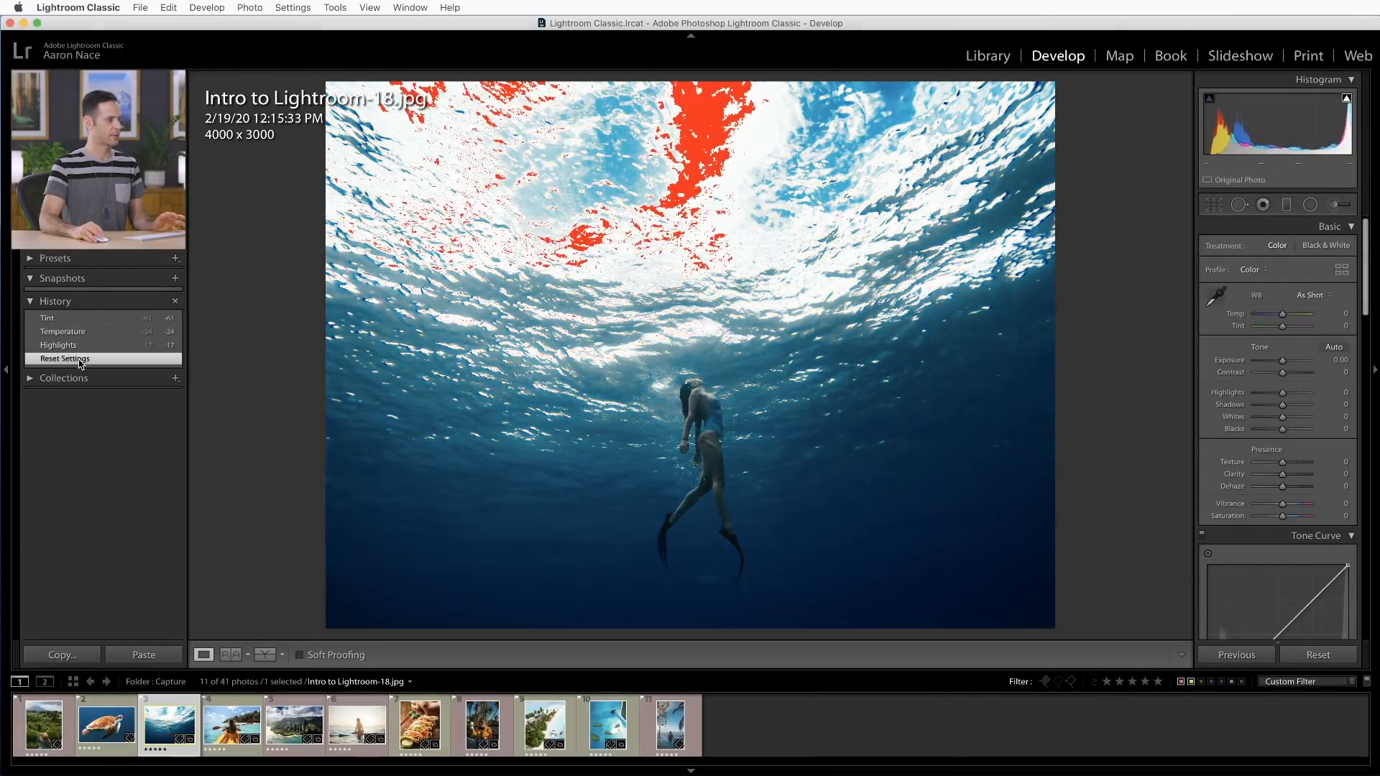
pyautogui.click(80, 348)
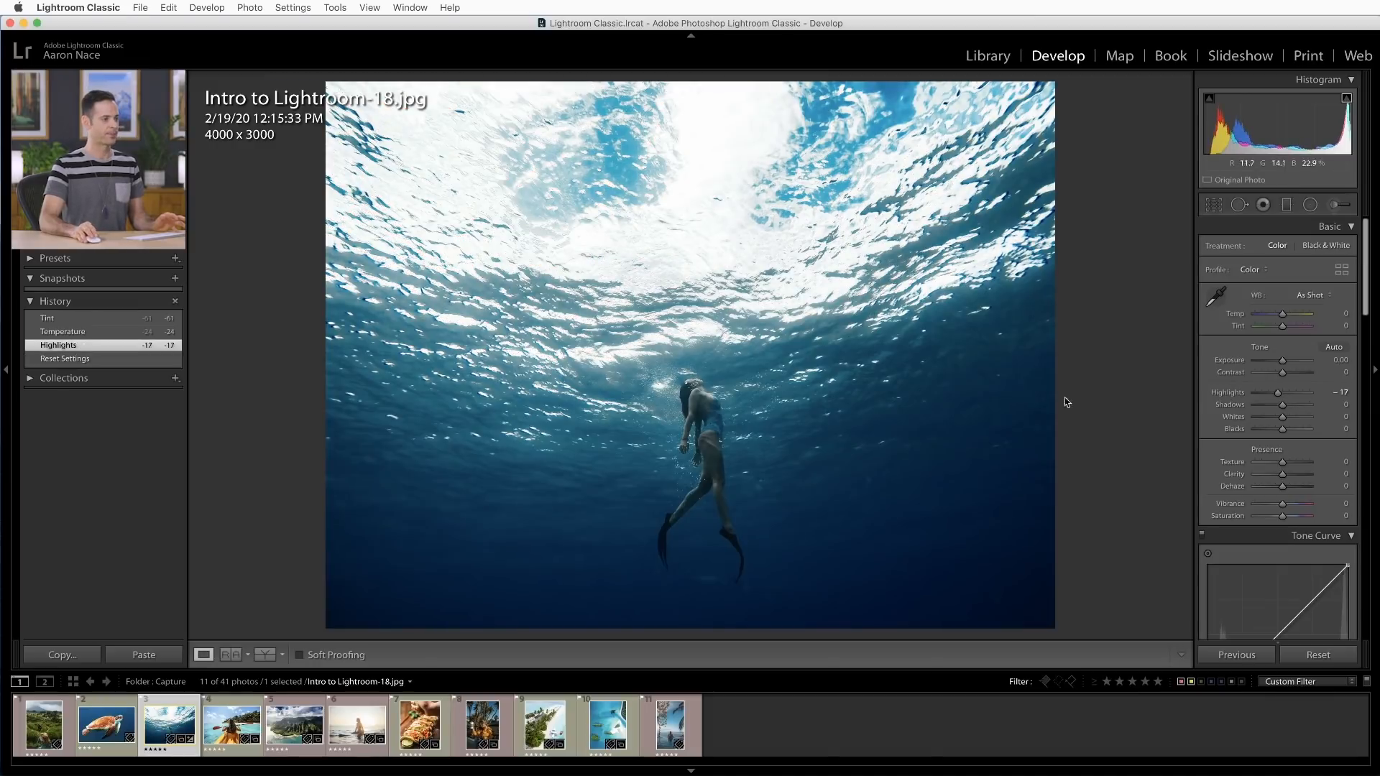
# - Try an Exposure of −3.15 on the underwater photo and reset all of its Develop settings
pyautogui.moveTo(1284, 363)
pyautogui.mouseDown()
pyautogui.moveTo(1295, 360)
pyautogui.moveTo(1266, 362)
pyautogui.mouseUp()
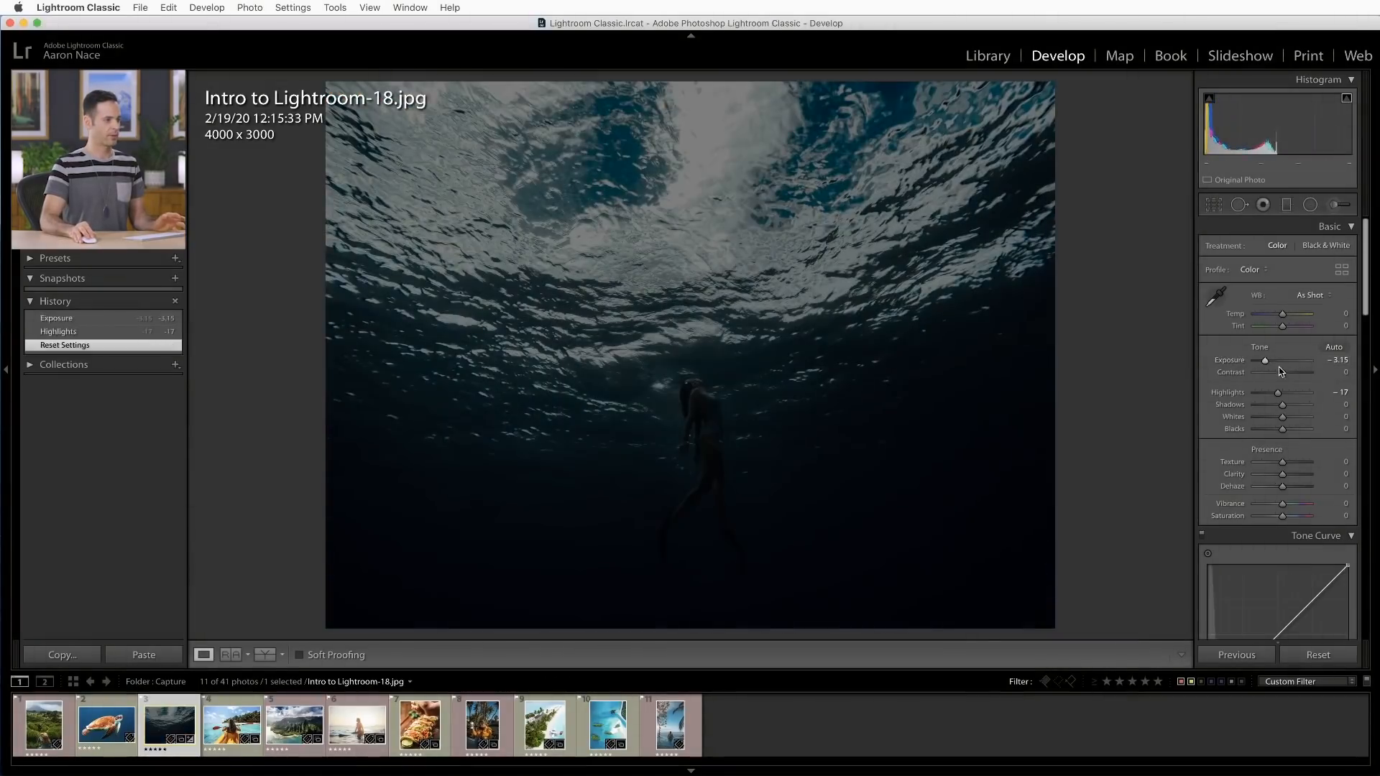
pyautogui.click(1312, 654)
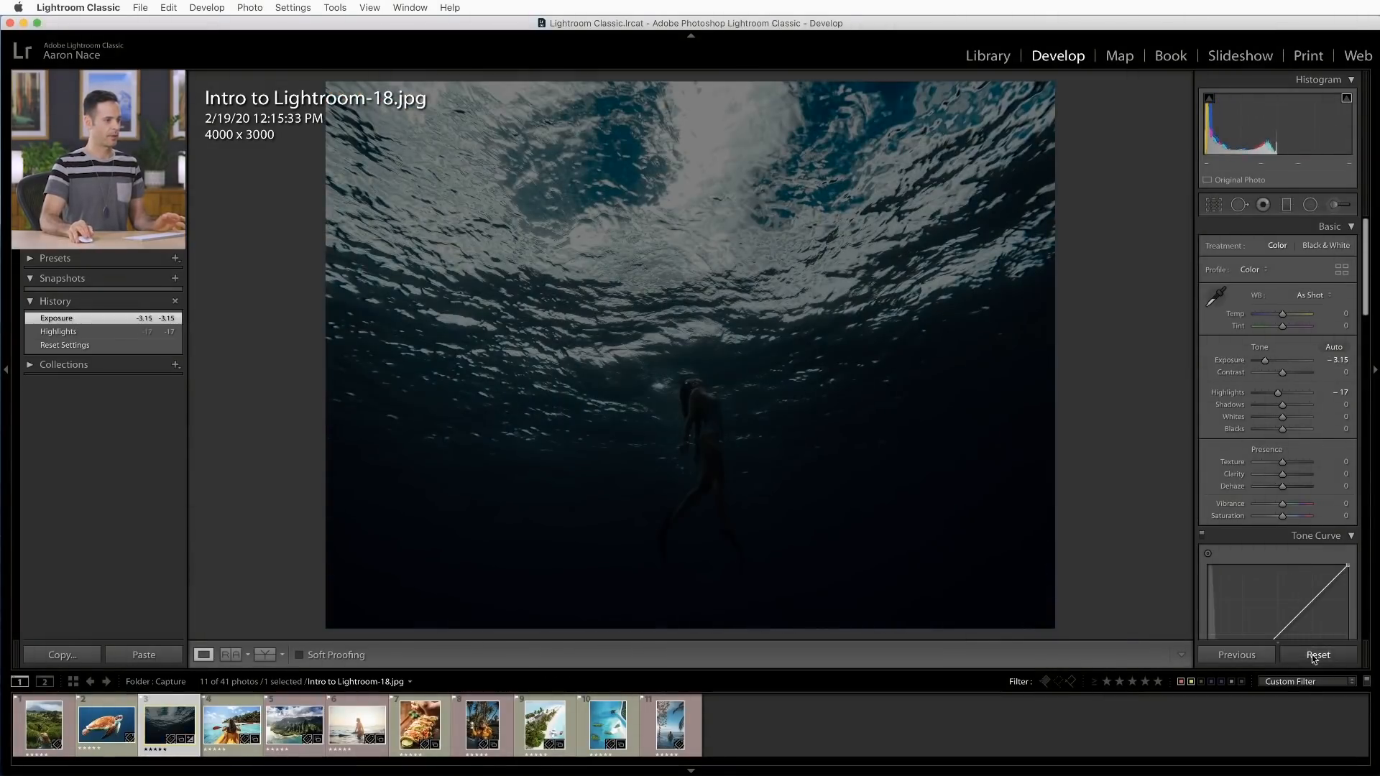
# - Set the underwater photo's Highlights to −28 and Shadows to −26
pyautogui.moveTo(1283, 373)
pyautogui.mouseDown()
pyautogui.moveTo(1312, 373)
pyautogui.moveTo(1260, 373)
pyautogui.moveTo(1285, 376)
pyautogui.moveTo(1275, 394)
pyautogui.mouseUp()
pyautogui.press('super+z')
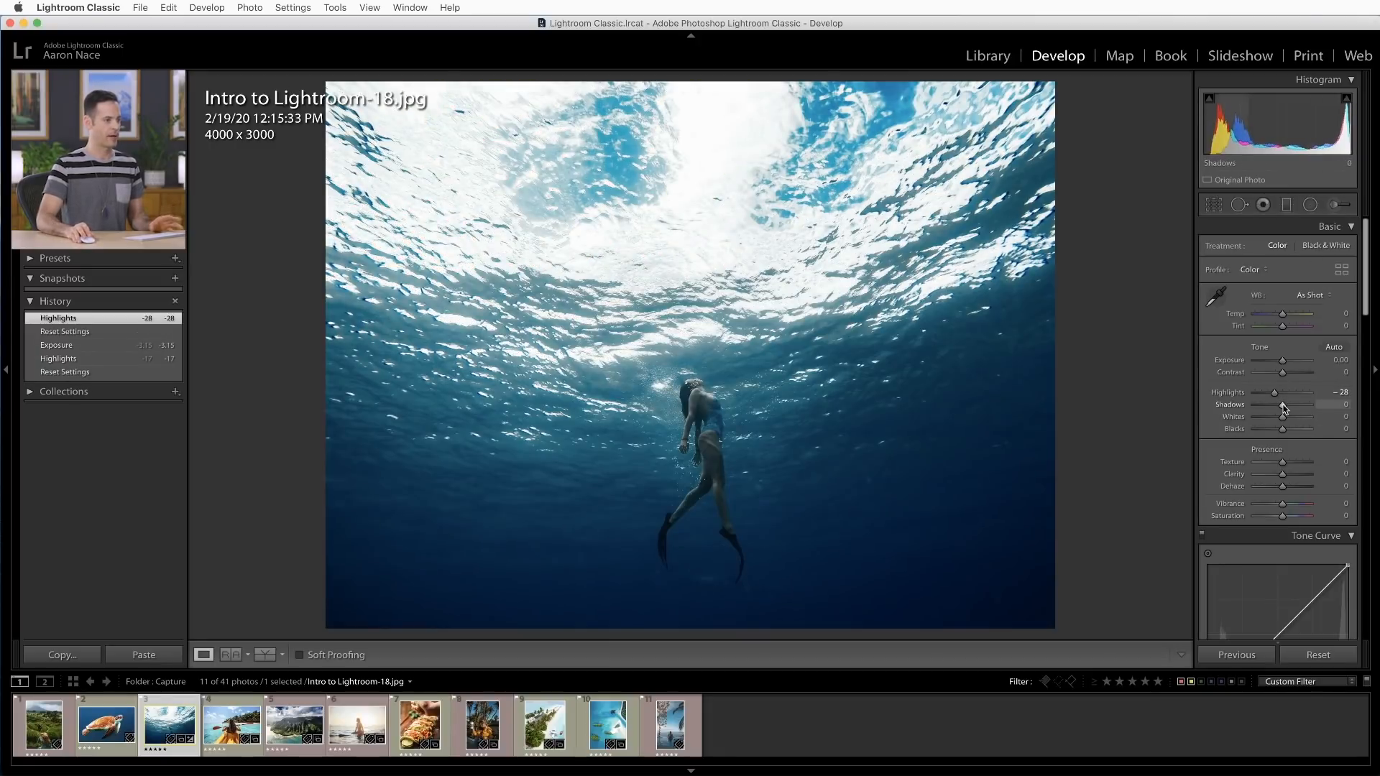
pyautogui.moveTo(1281, 404)
pyautogui.mouseDown()
pyautogui.moveTo(1299, 406)
pyautogui.moveTo(1275, 409)
pyautogui.mouseUp()
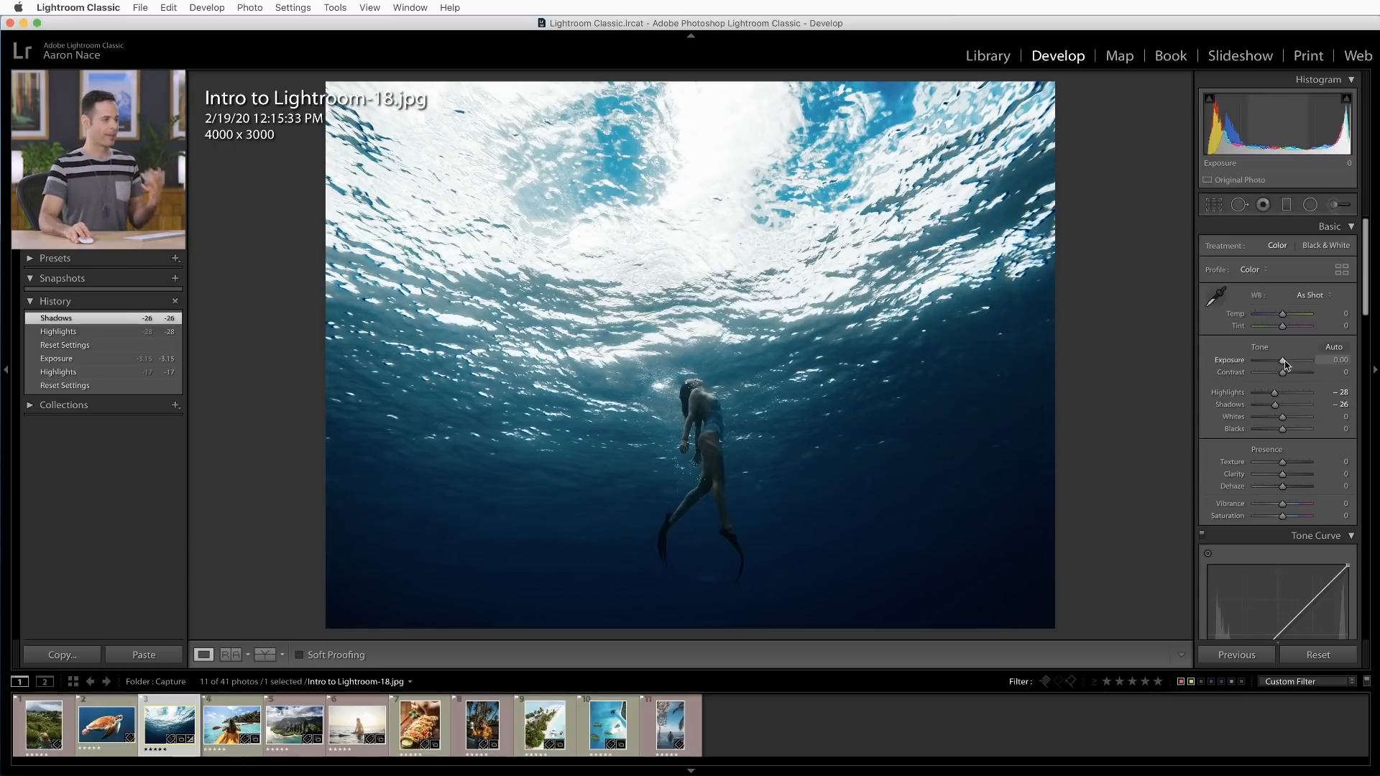
# - Try raising Exposure to +2.10 and undo that change
pyautogui.moveTo(1284, 363); pyautogui.dragTo(1296, 364)
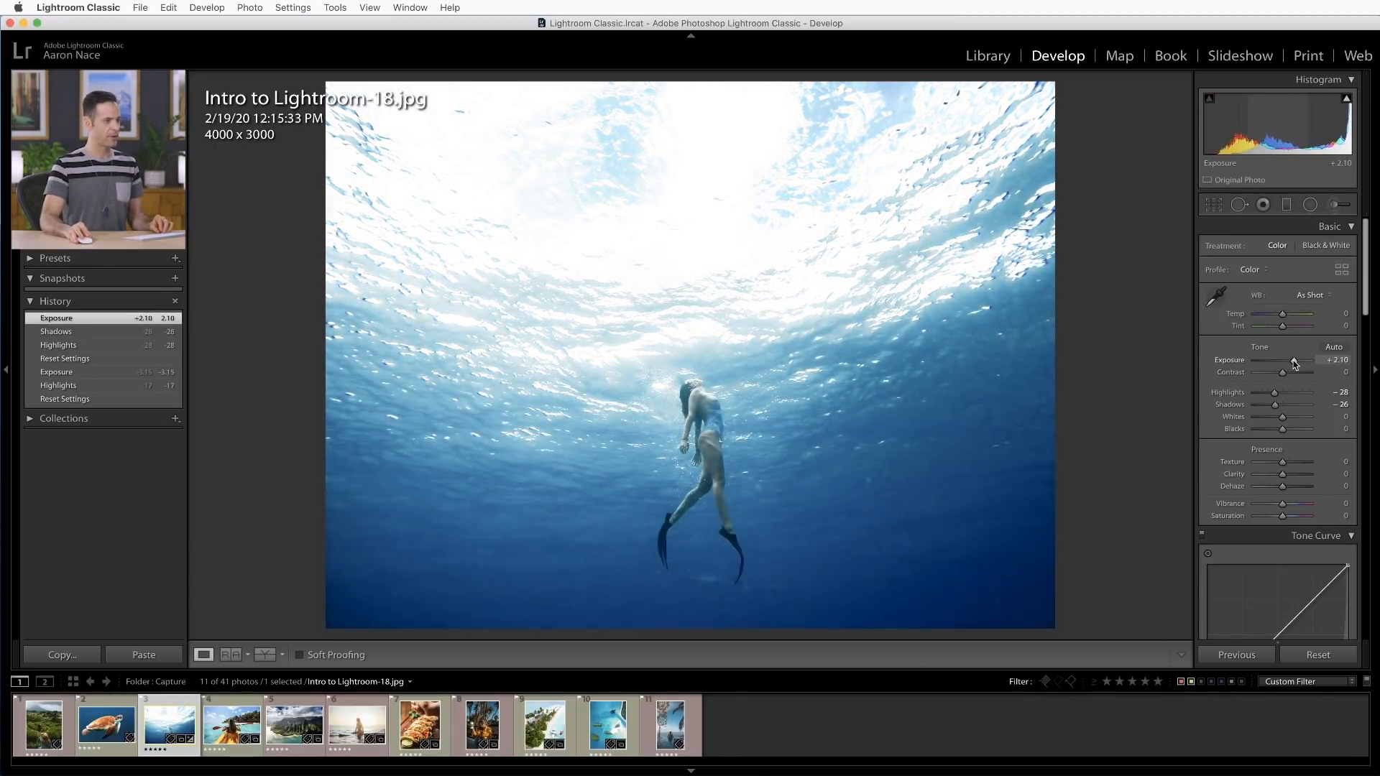
pyautogui.press('super+z')
# - Set the underwater photo's Shadows to +51 and Whites to −29
pyautogui.moveTo(1279, 407); pyautogui.dragTo(1309, 406)
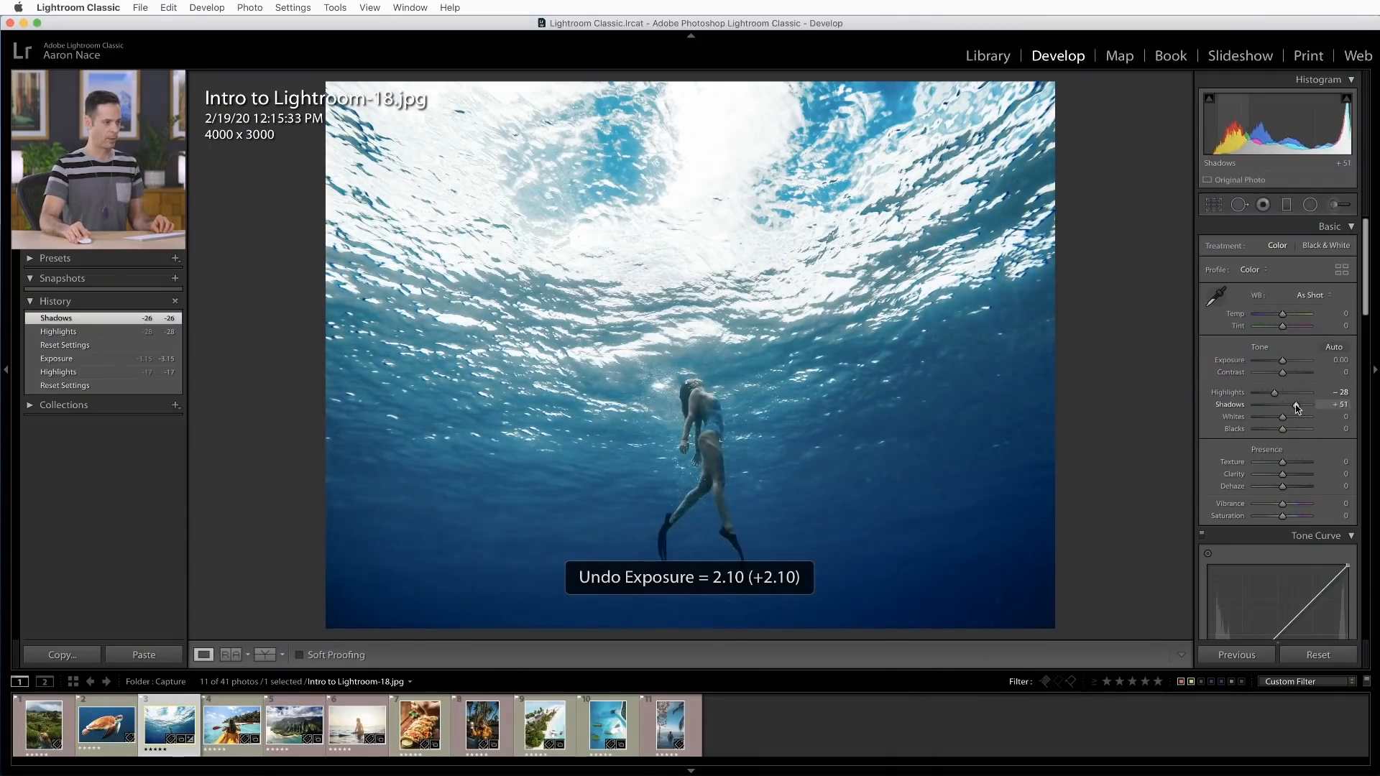
pyautogui.moveTo(1297, 408); pyautogui.dragTo(1279, 430)
pyautogui.press('super+z')
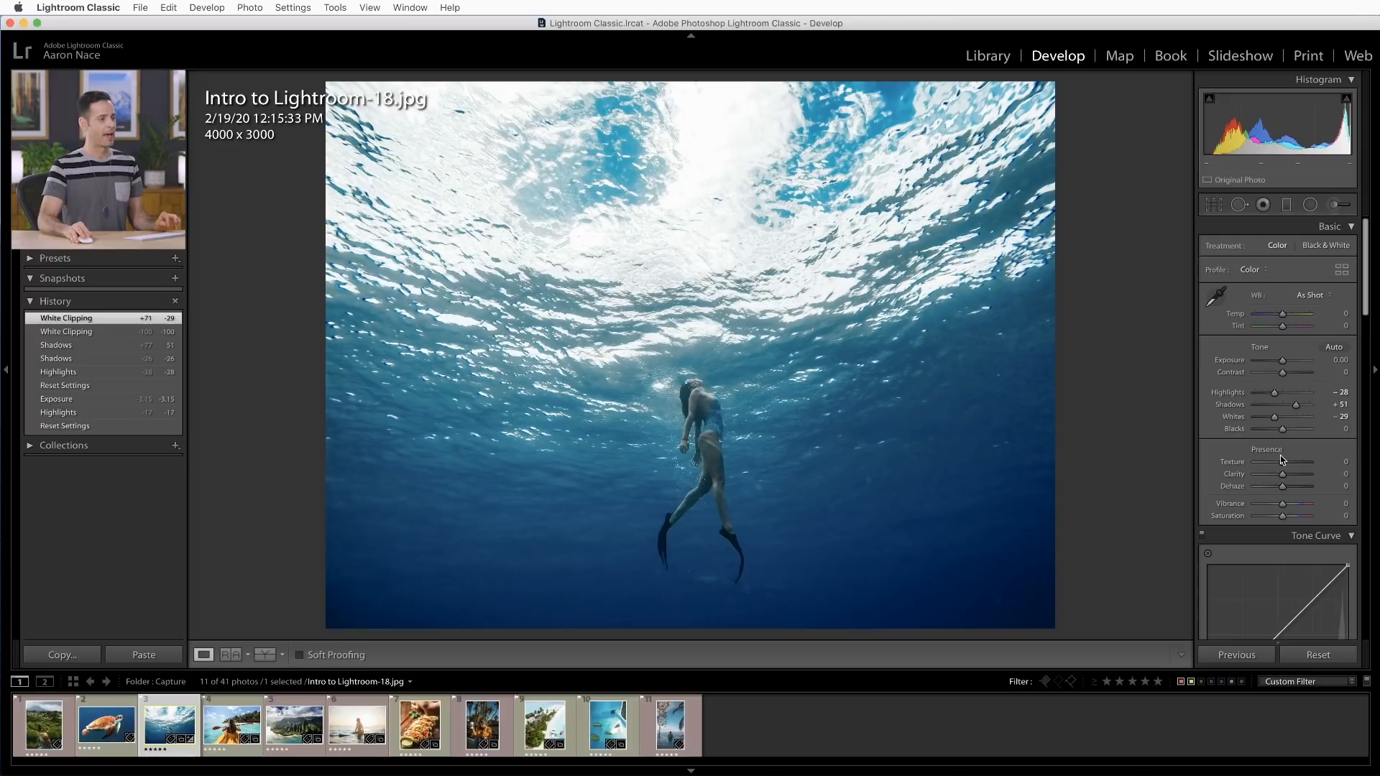
# - Set the underwater photo's Presence values to Texture +11, Clarity −2, Dehaze +1 and Vibrance +30, checking the swimmer up close
pyautogui.scroll(-3, 1272, 403)
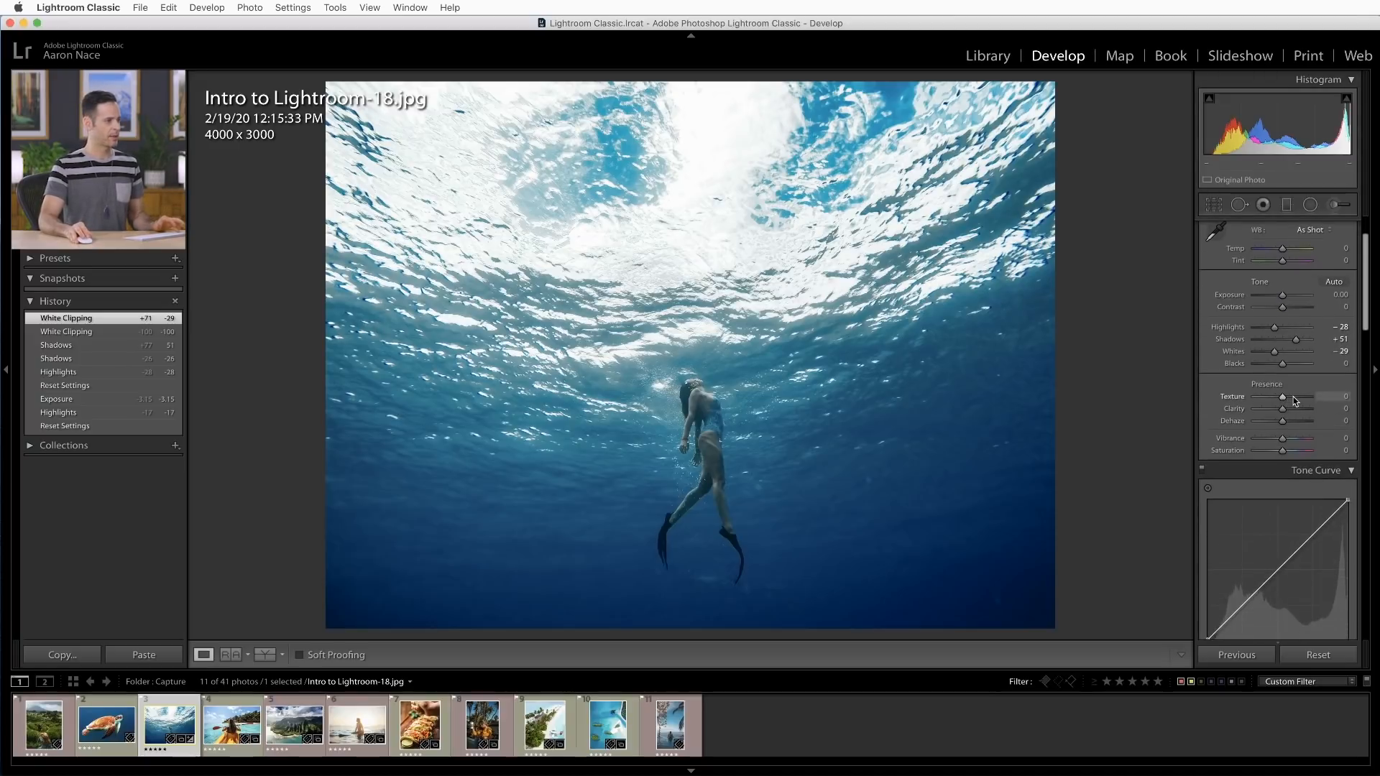
pyautogui.moveTo(1296, 401); pyautogui.dragTo(1305, 397)
pyautogui.click(675, 450)
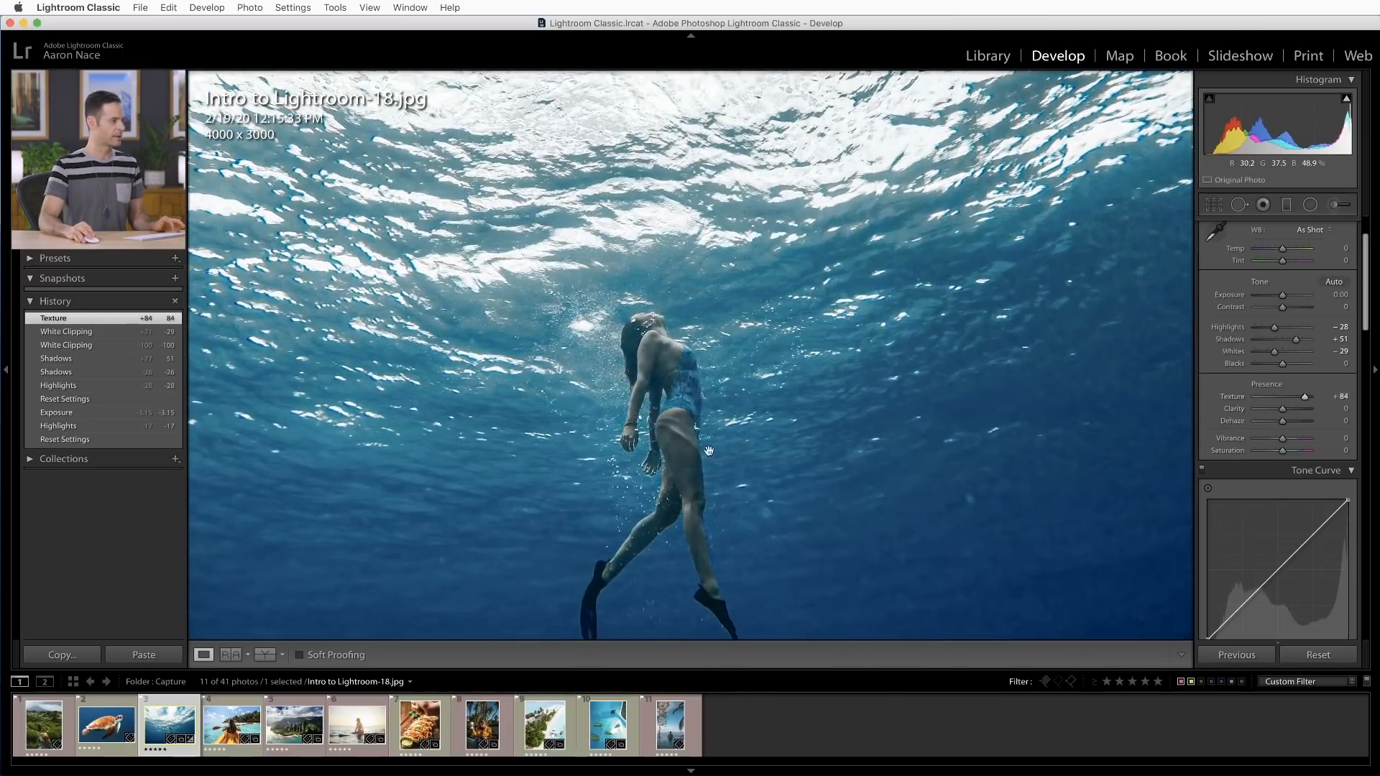
pyautogui.moveTo(1301, 396); pyautogui.dragTo(1282, 423)
pyautogui.click(1034, 419)
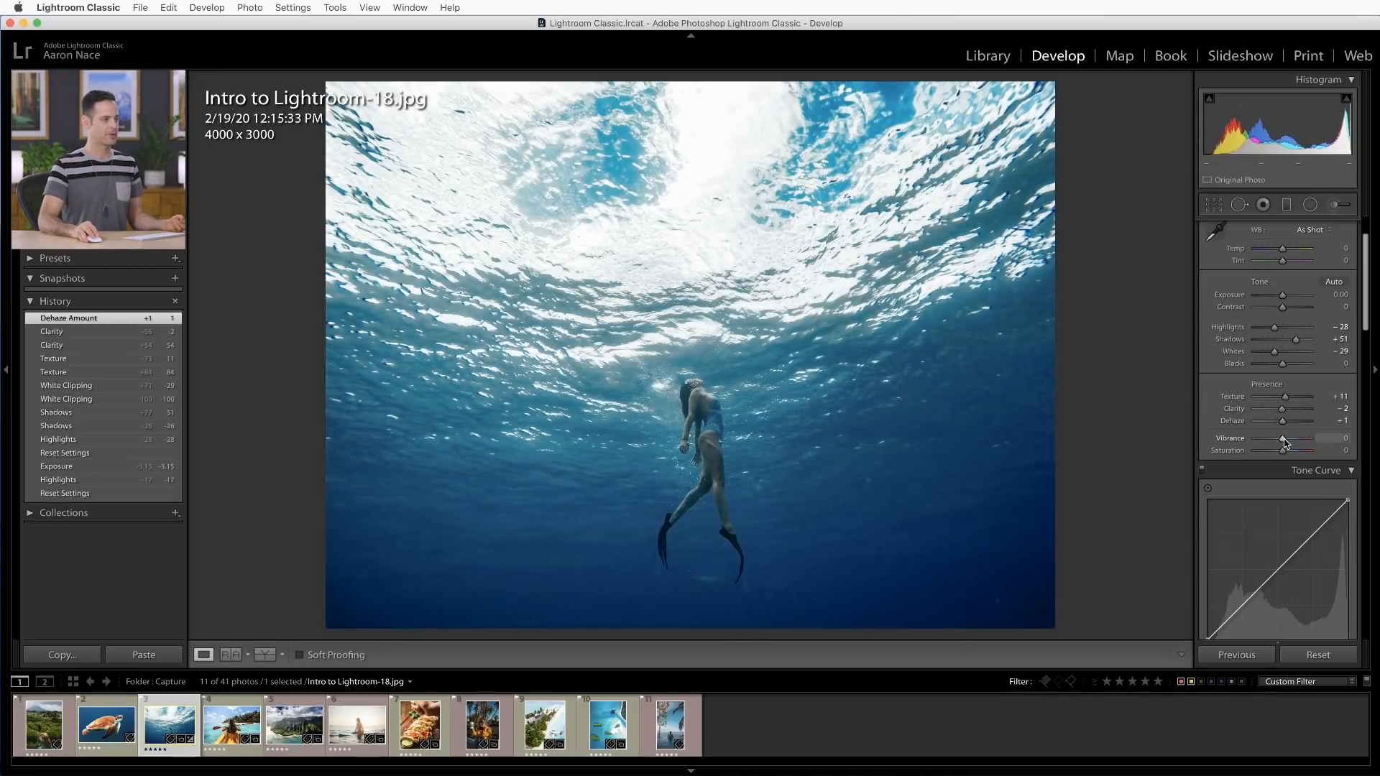
pyautogui.moveTo(1283, 439)
pyautogui.mouseDown()
pyautogui.moveTo(1330, 443)
pyautogui.moveTo(1250, 440)
pyautogui.moveTo(1291, 440)
pyautogui.mouseUp()
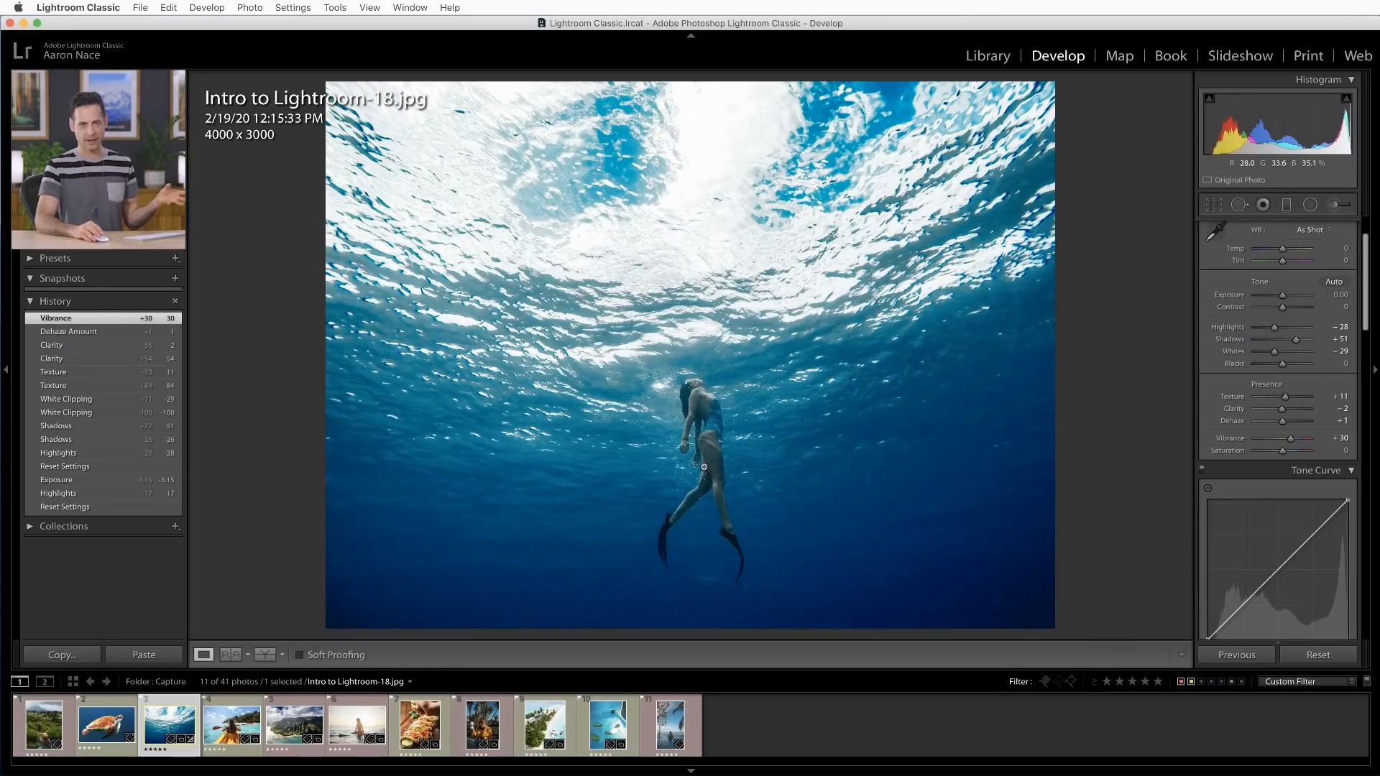
# - Switch to the rice terrace photo and set its Vibrance to +100
pyautogui.click(30, 731)
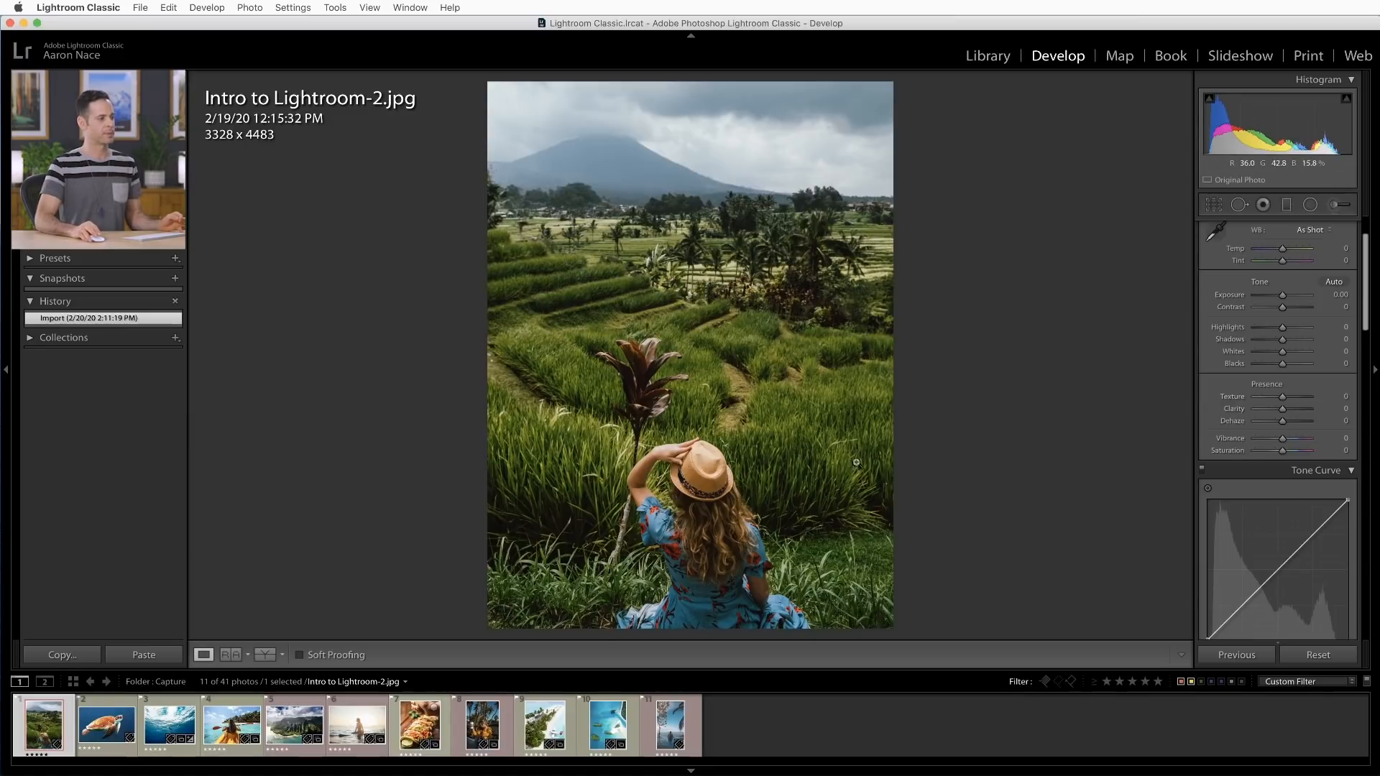
pyautogui.moveTo(1284, 442); pyautogui.dragTo(1334, 441)
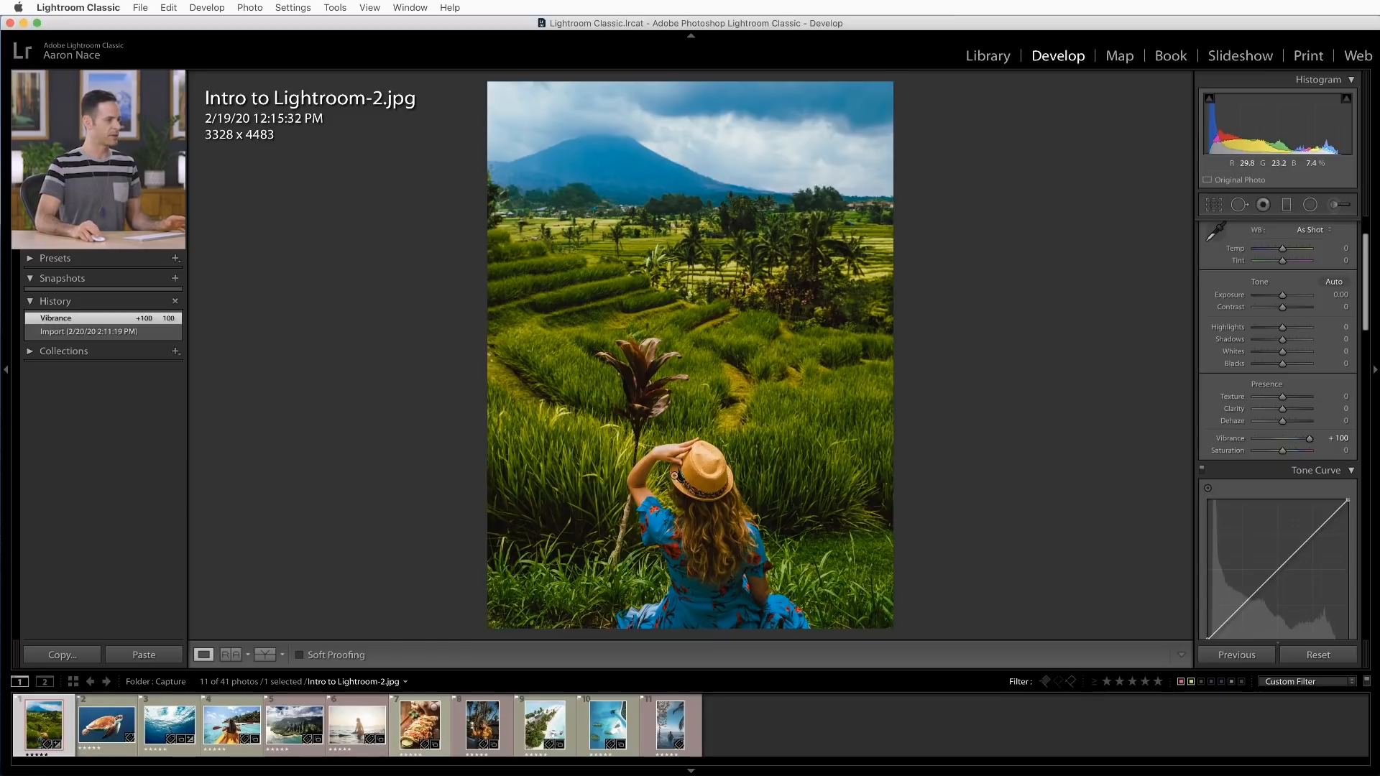
# - Try Vibrance 0 with Saturation +100 on the rice terrace photo, check the woman up close, and undo back to the earlier Vibrance setting
pyautogui.click(1339, 440)
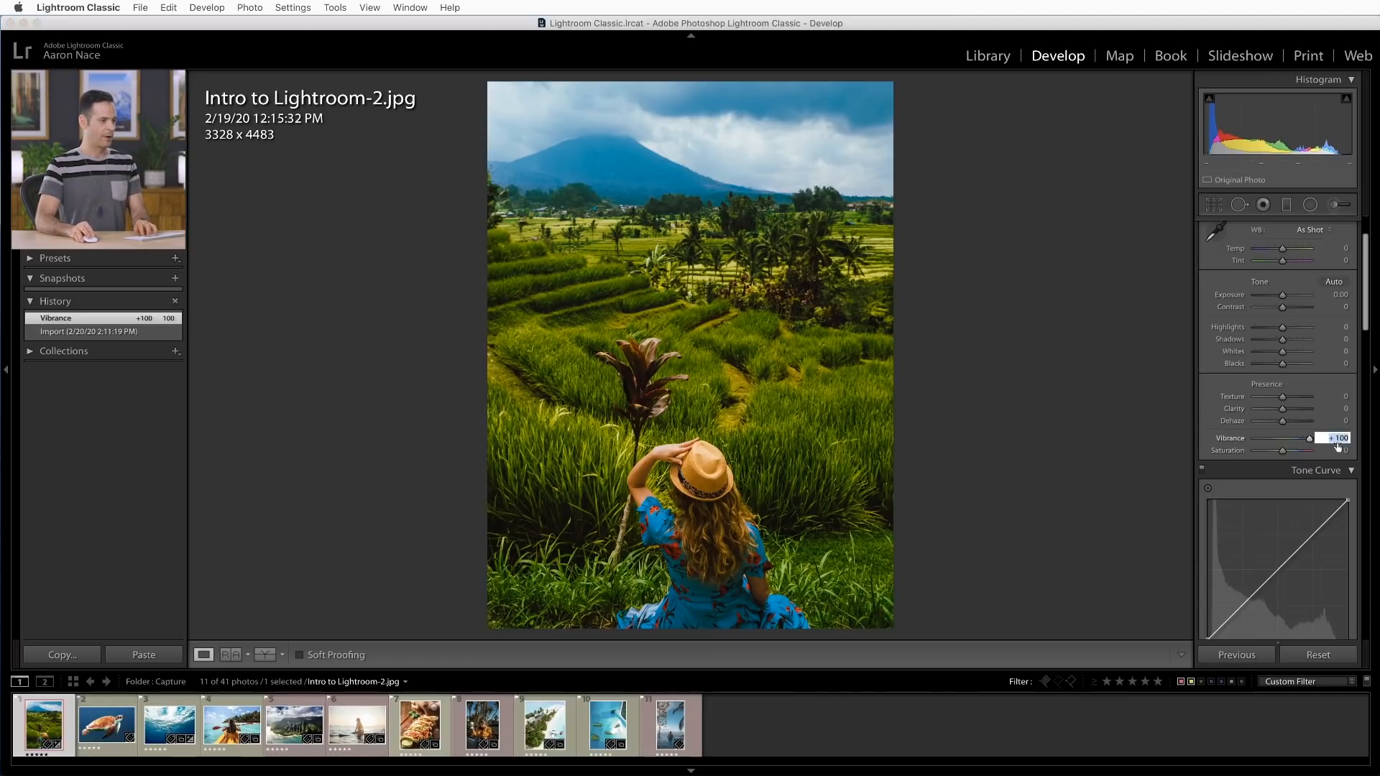
pyautogui.write('0')
pyautogui.press('Return')
pyautogui.moveTo(1288, 454); pyautogui.dragTo(1346, 454)
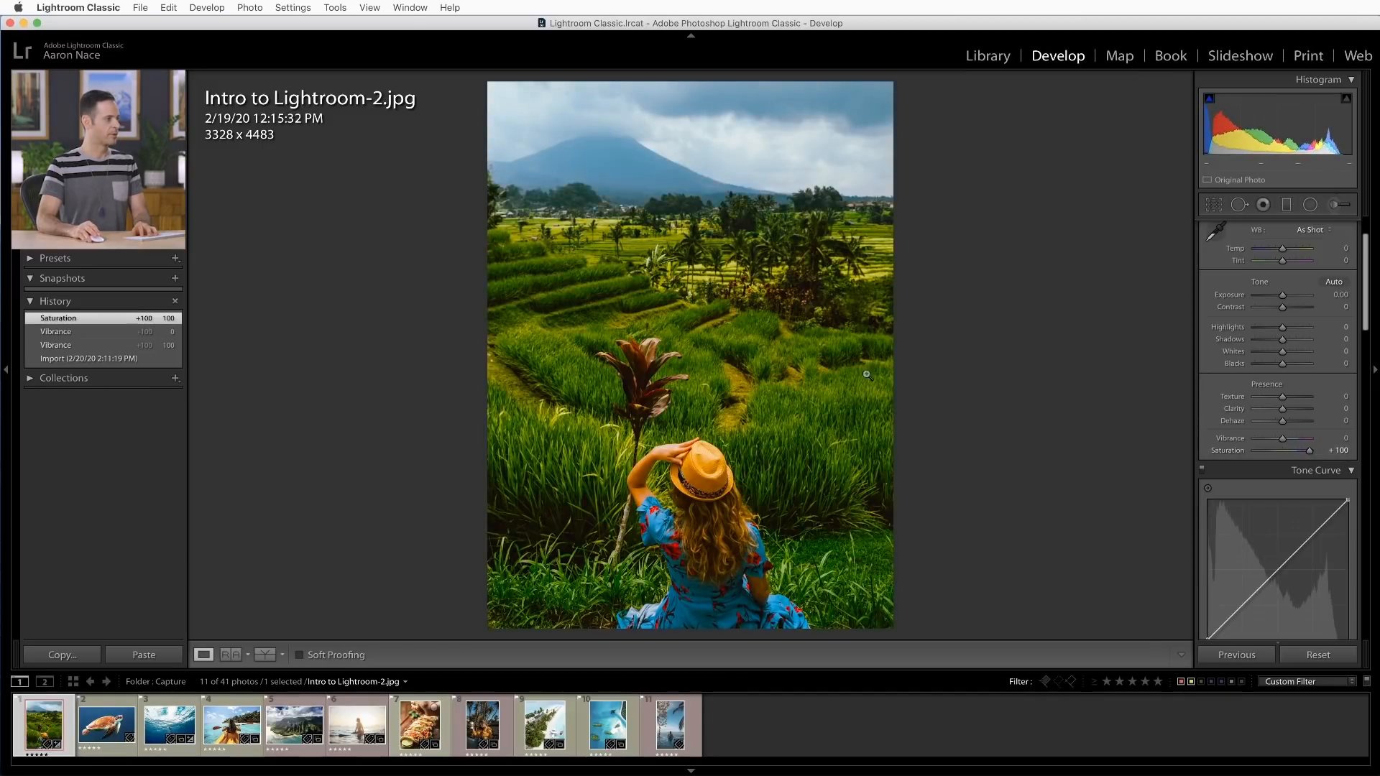
pyautogui.click(646, 483)
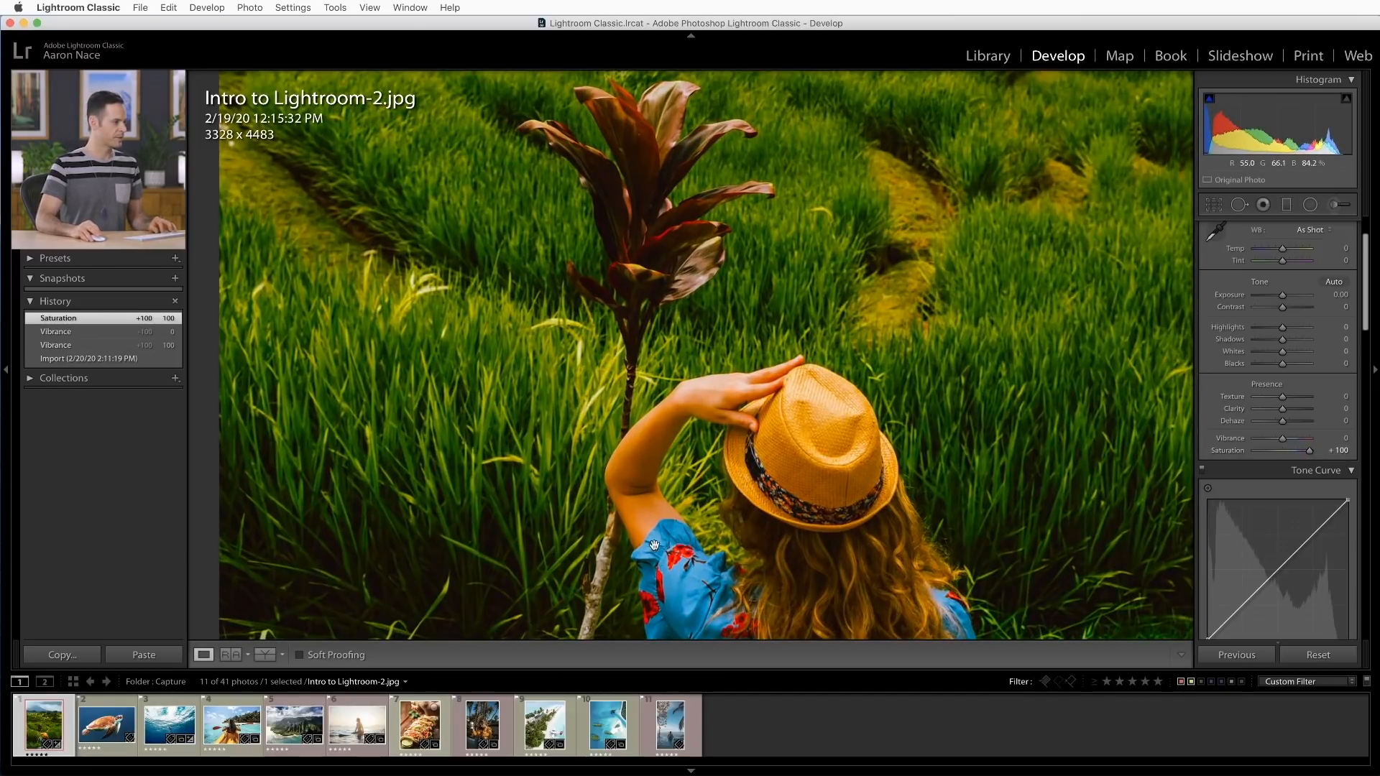
pyautogui.click(637, 487)
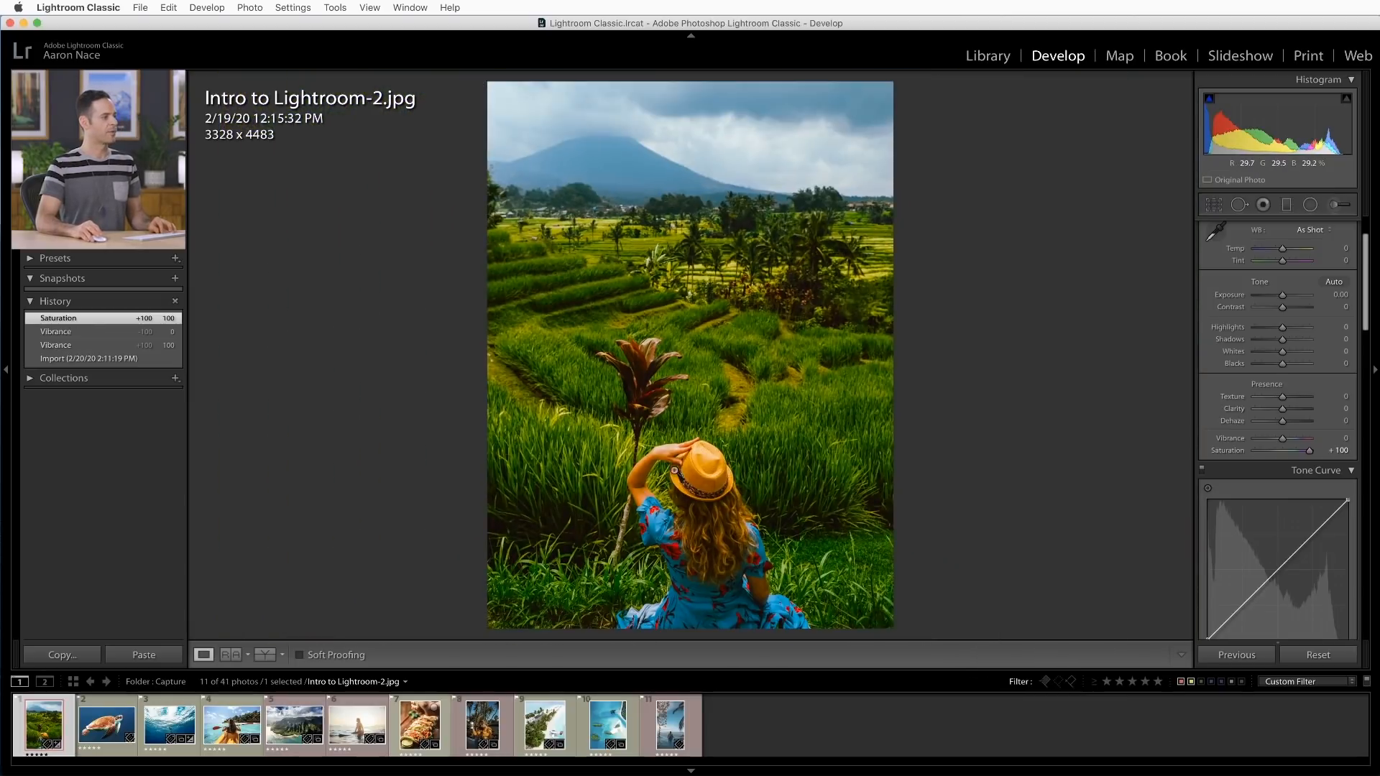
pyautogui.press('super+z')
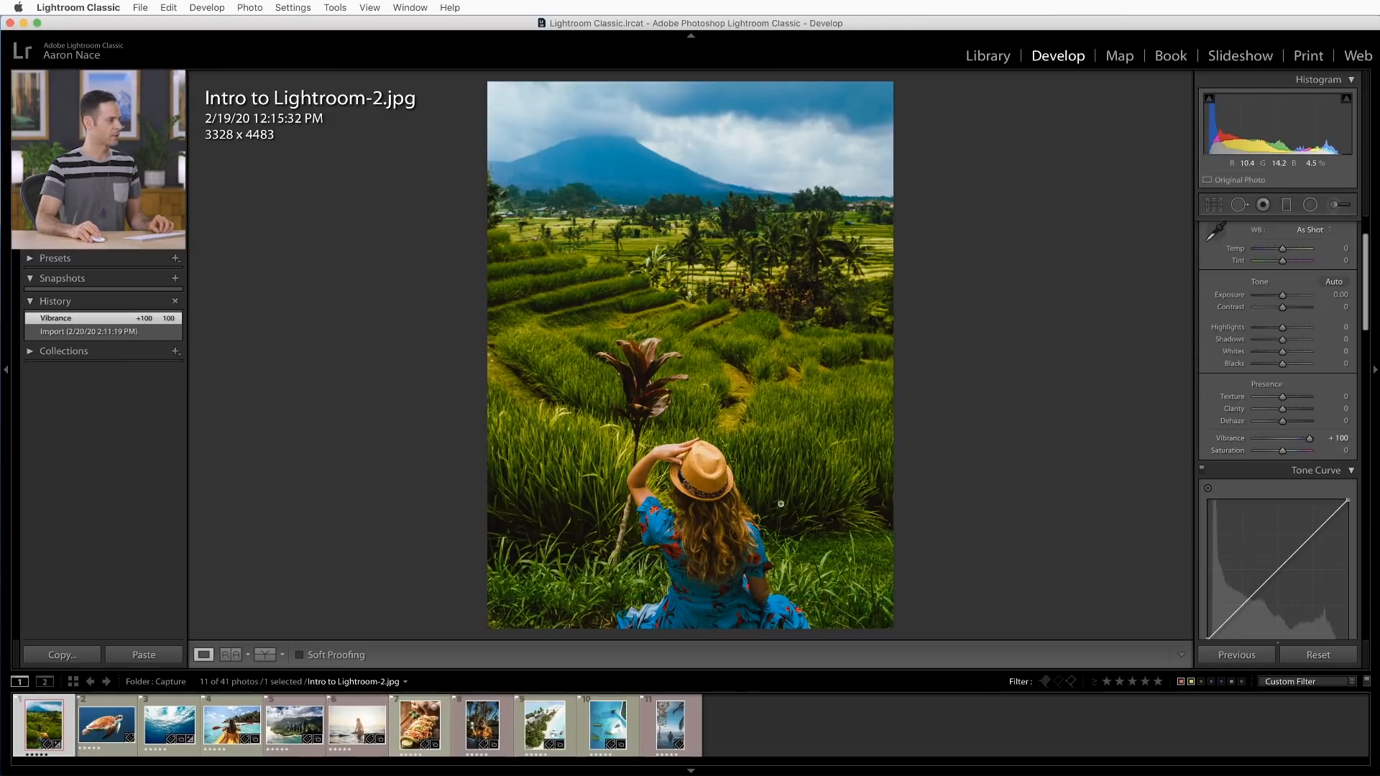
# - Try Vibrance +1 with Saturation +100, compare that against the Vibrance +100 history state, and restore Vibrance +100
pyautogui.moveTo(1309, 444)
pyautogui.mouseDown()
pyautogui.moveTo(1277, 442)
pyautogui.moveTo(1311, 453)
pyautogui.mouseUp()
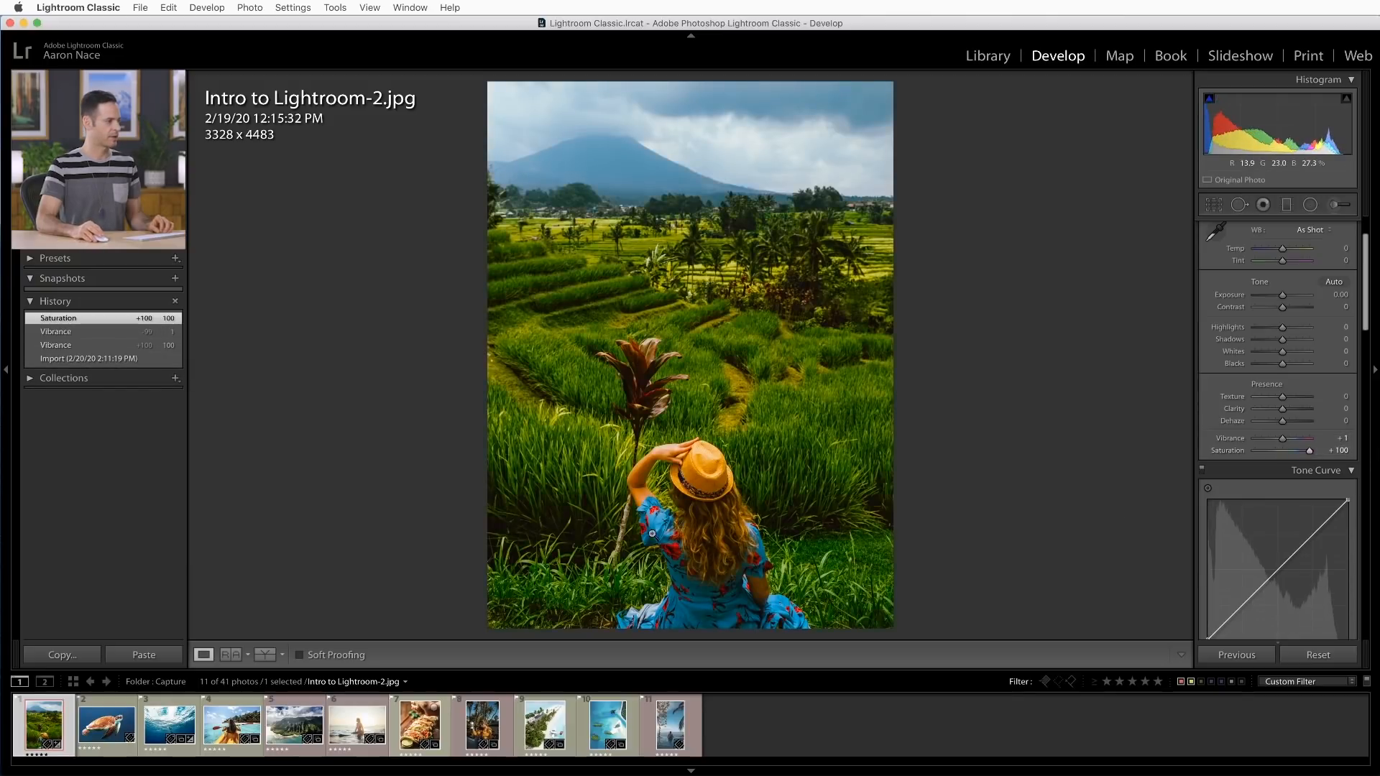
pyautogui.click(98, 343)
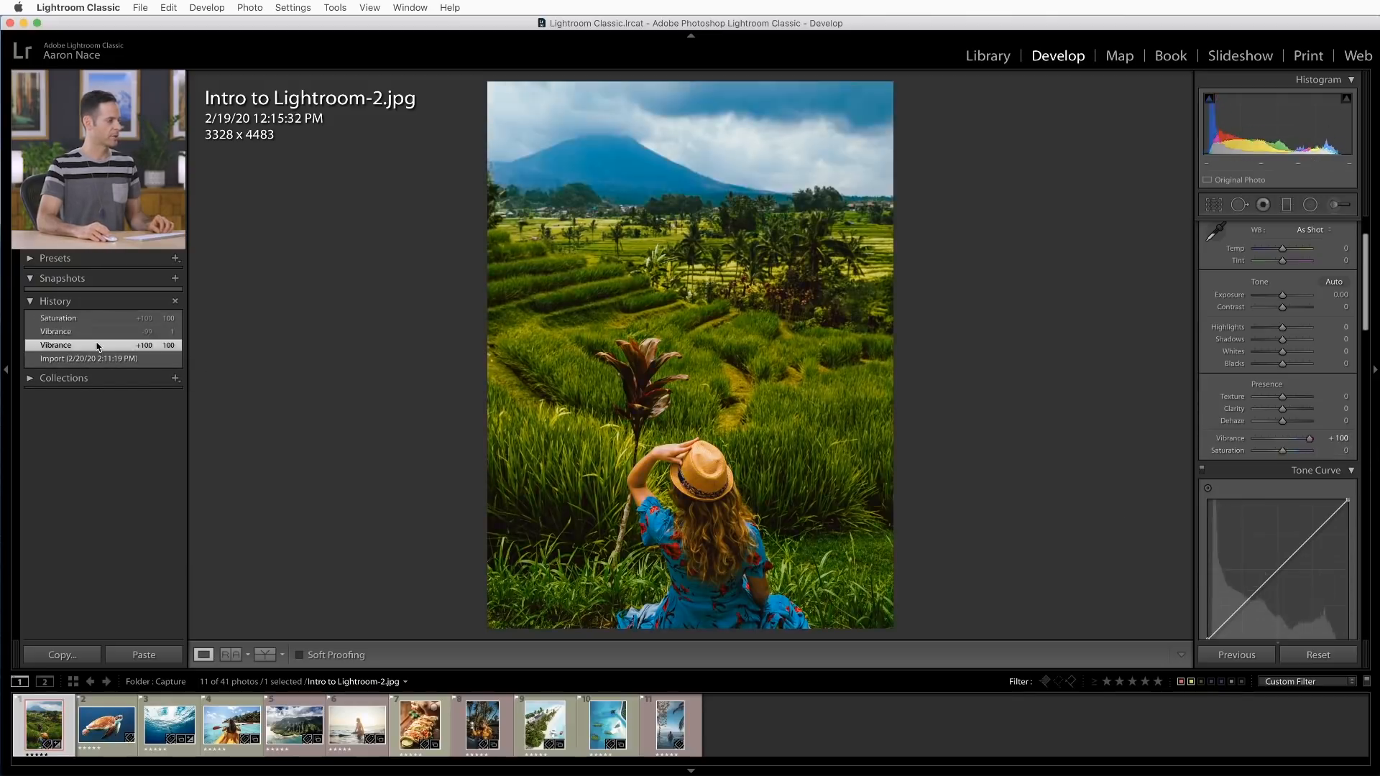
pyautogui.click(98, 320)
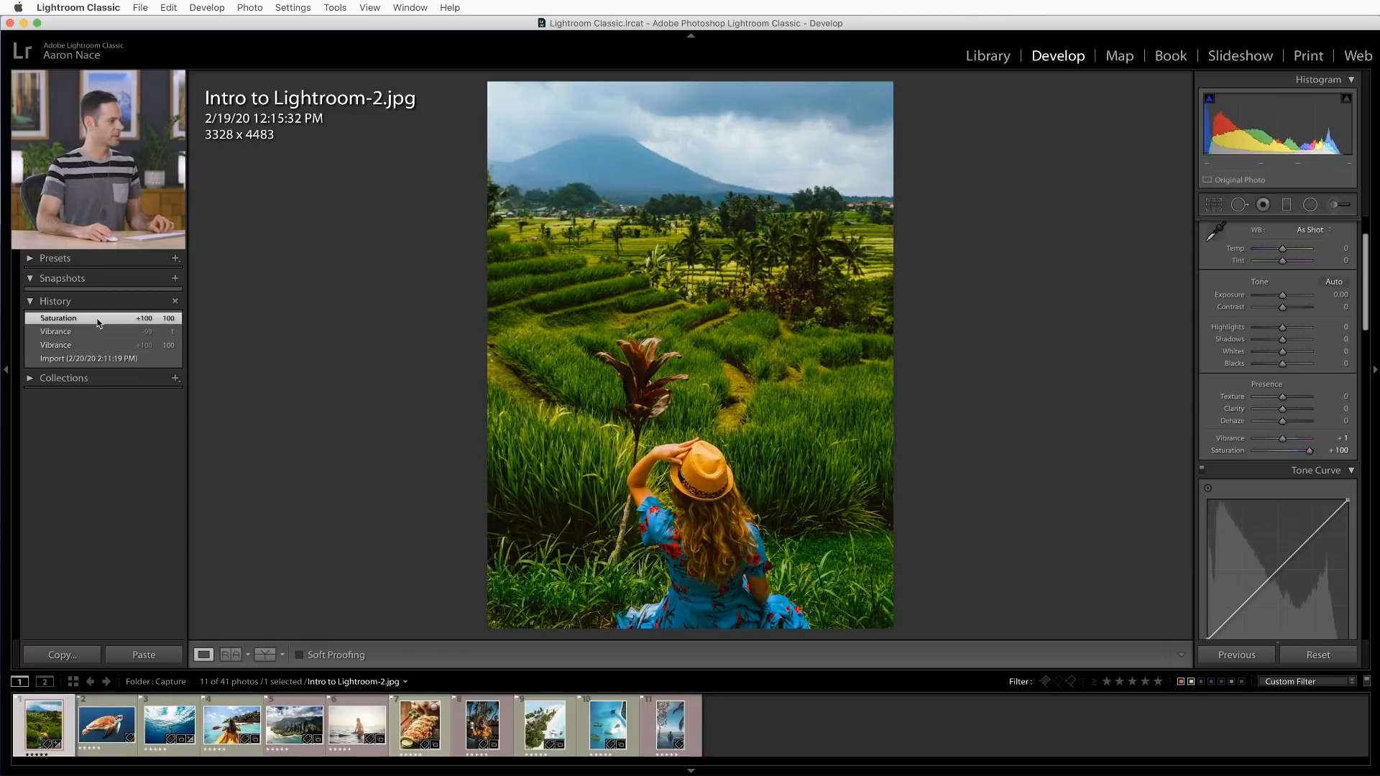
pyautogui.click(101, 346)
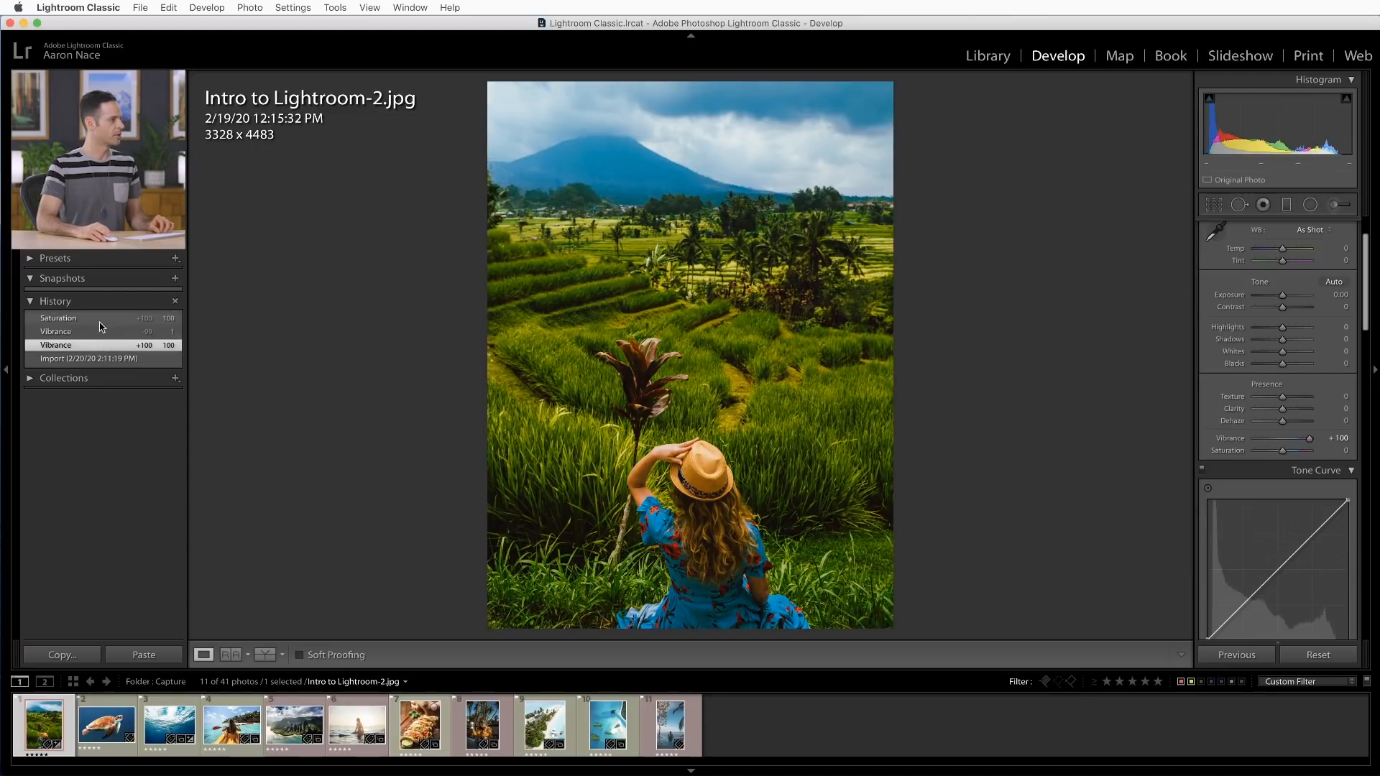
pyautogui.click(101, 321)
pyautogui.click(99, 347)
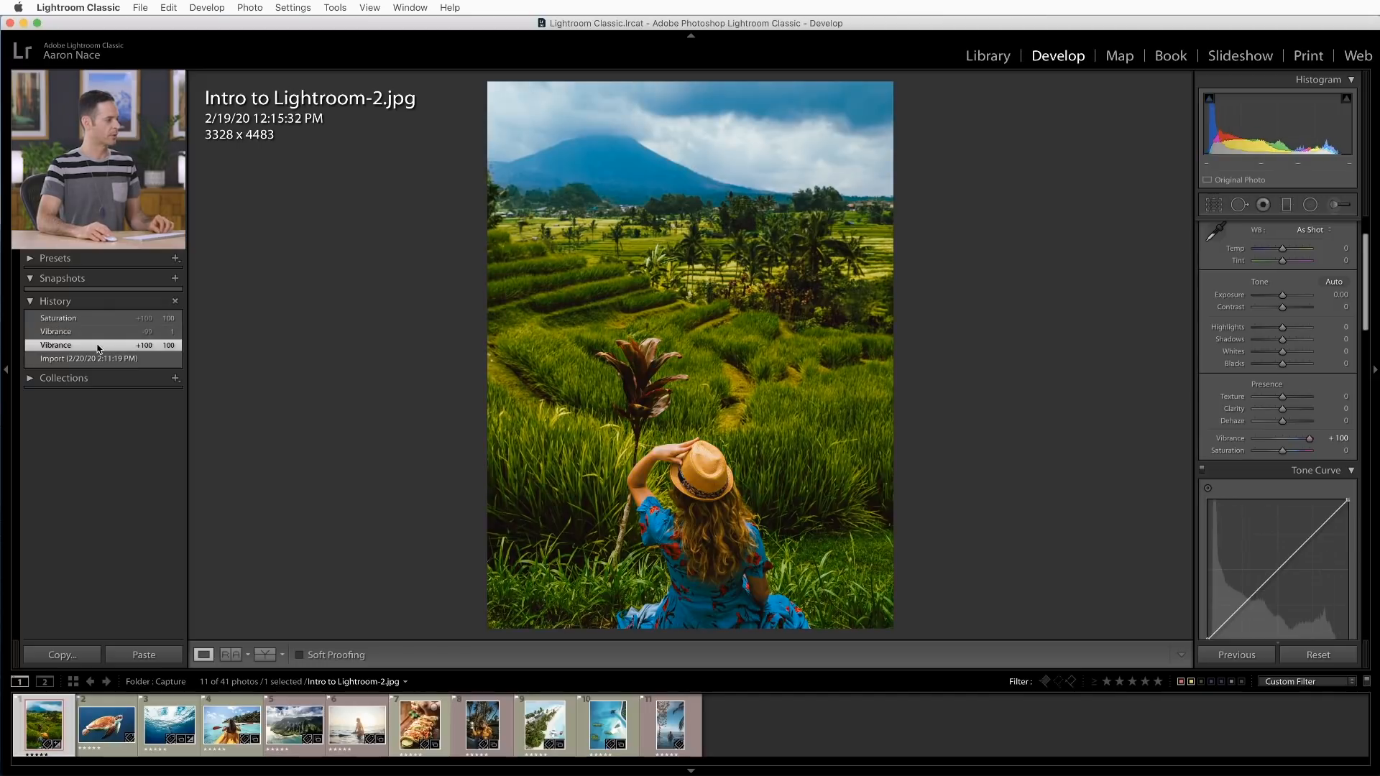
# - On the underwater photo's RGB point curve, raise the shadows and lower the highlights to about 67.8 / 56.1 %
pyautogui.click(170, 724)
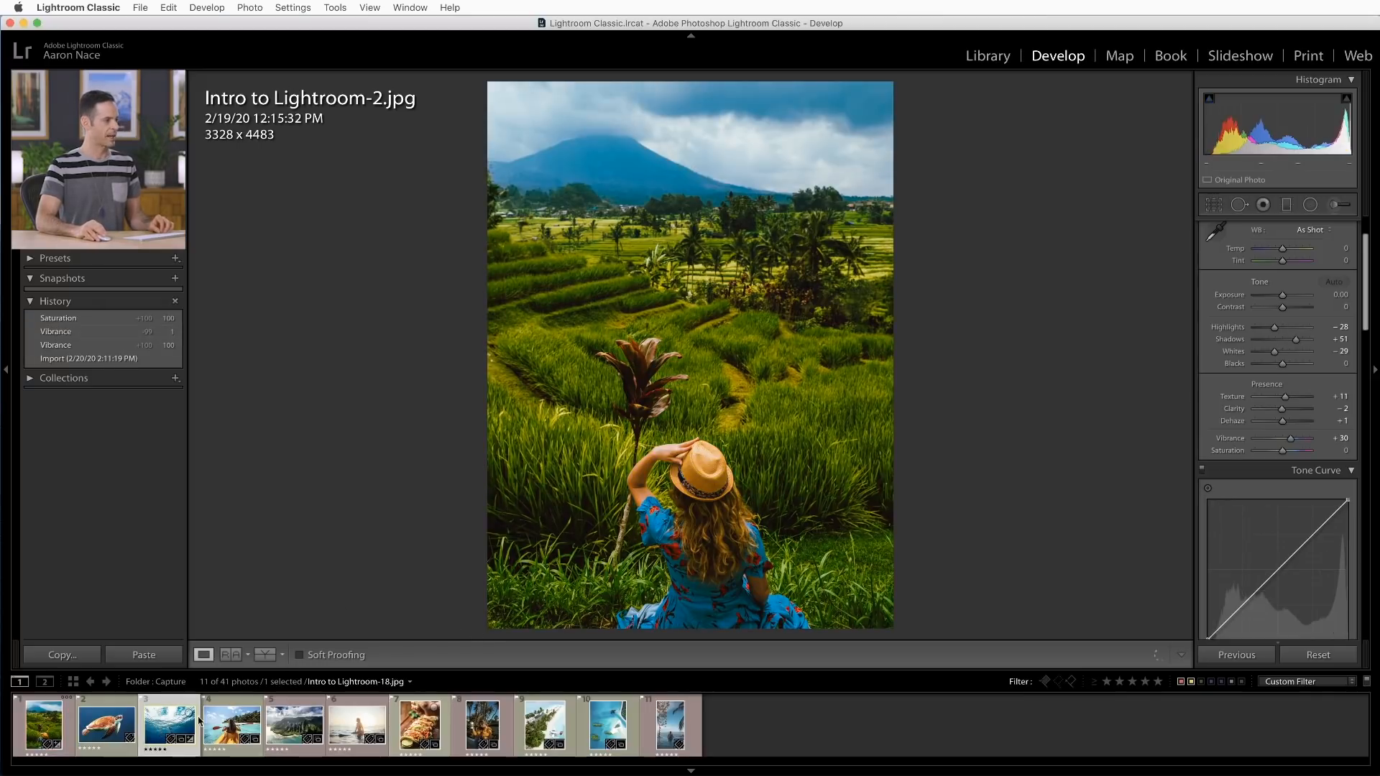
pyautogui.scroll(-5, 1291, 446)
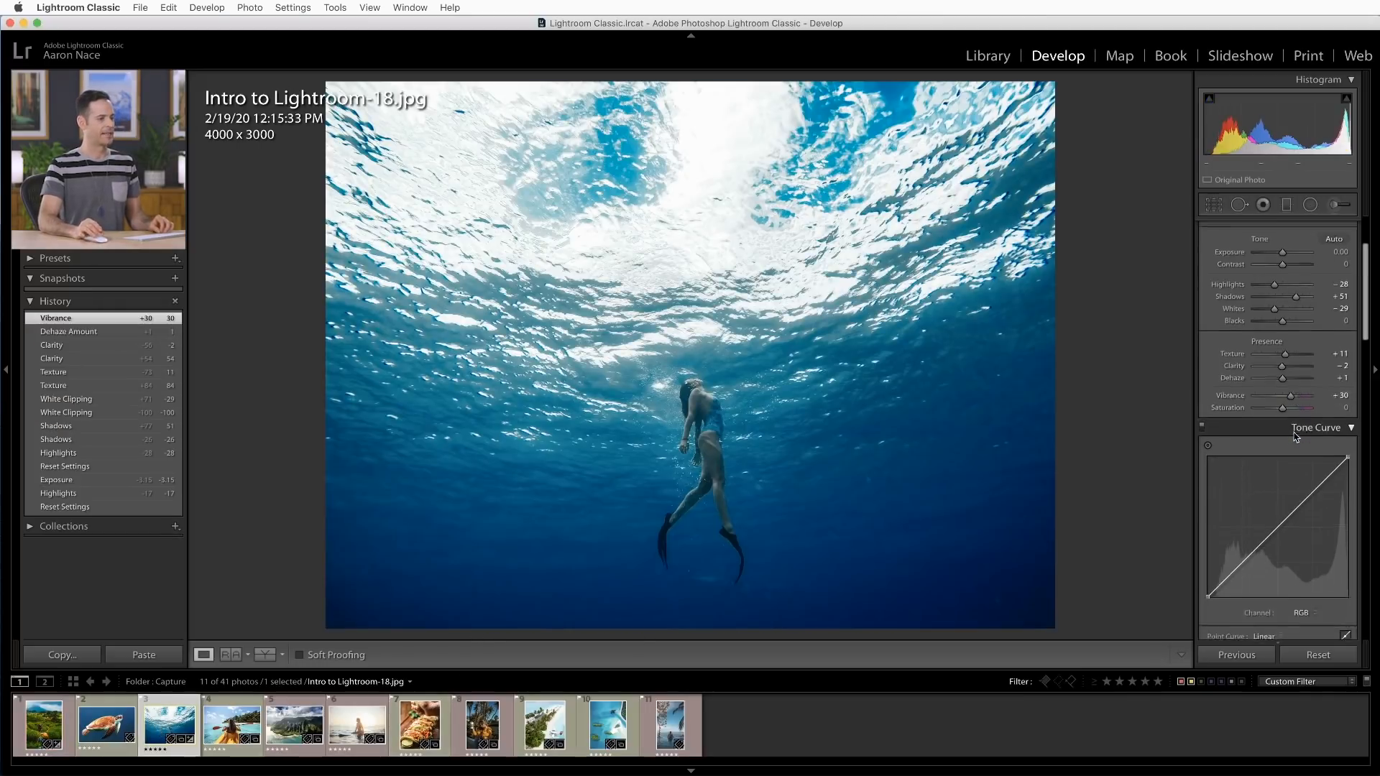
pyautogui.scroll(-1, 1293, 433)
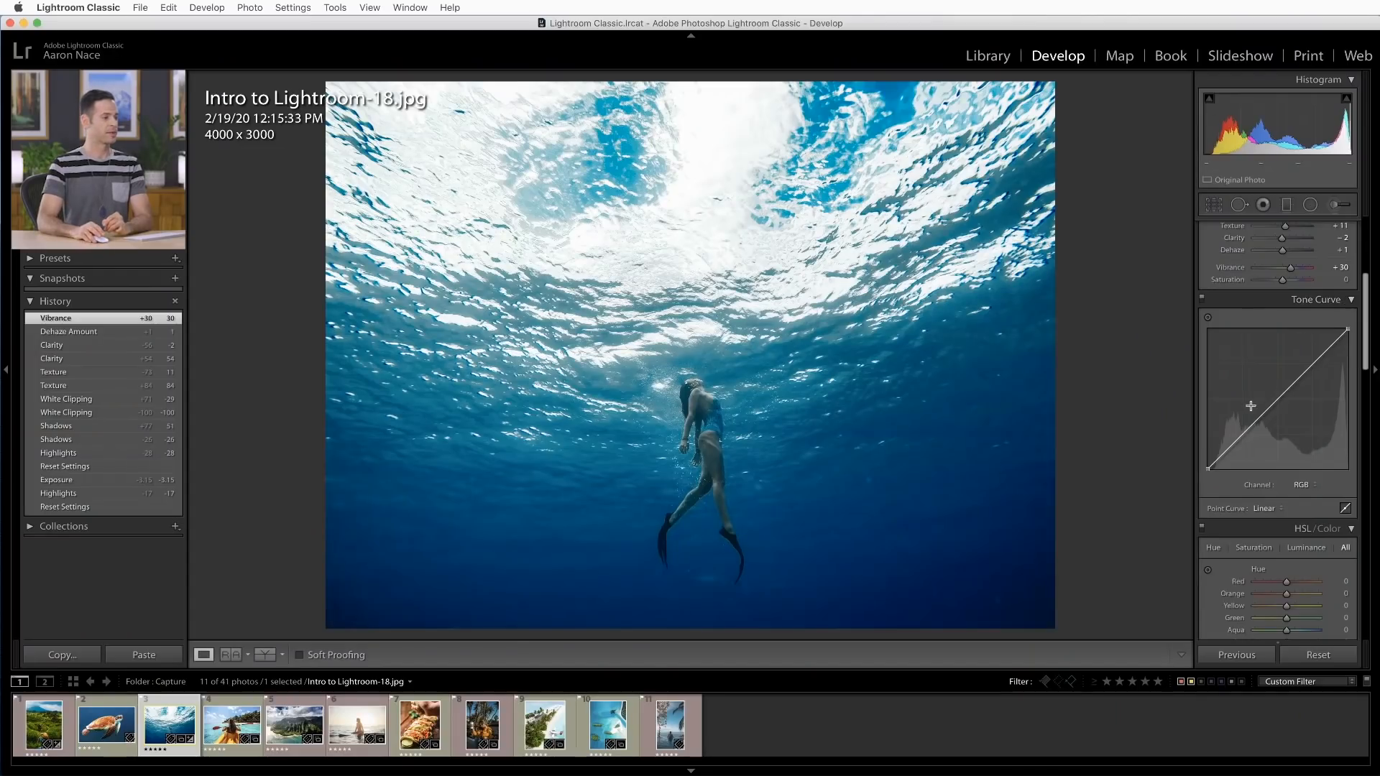
pyautogui.moveTo(1228, 445); pyautogui.dragTo(1235, 428)
pyautogui.moveTo(1300, 376); pyautogui.dragTo(1303, 390)
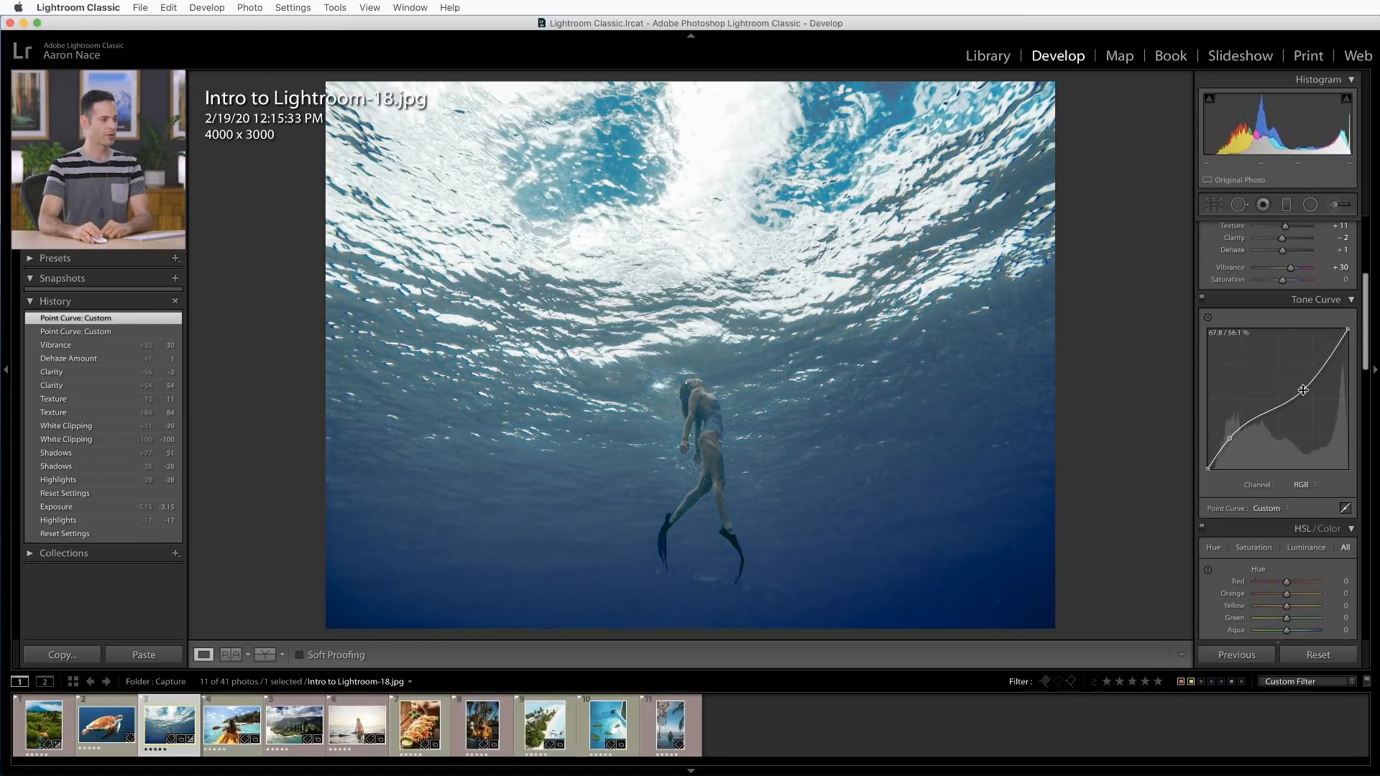
# - On the underwater photo's Blue channel curve, raise the black end point and lower the white end point
pyautogui.click(1304, 484)
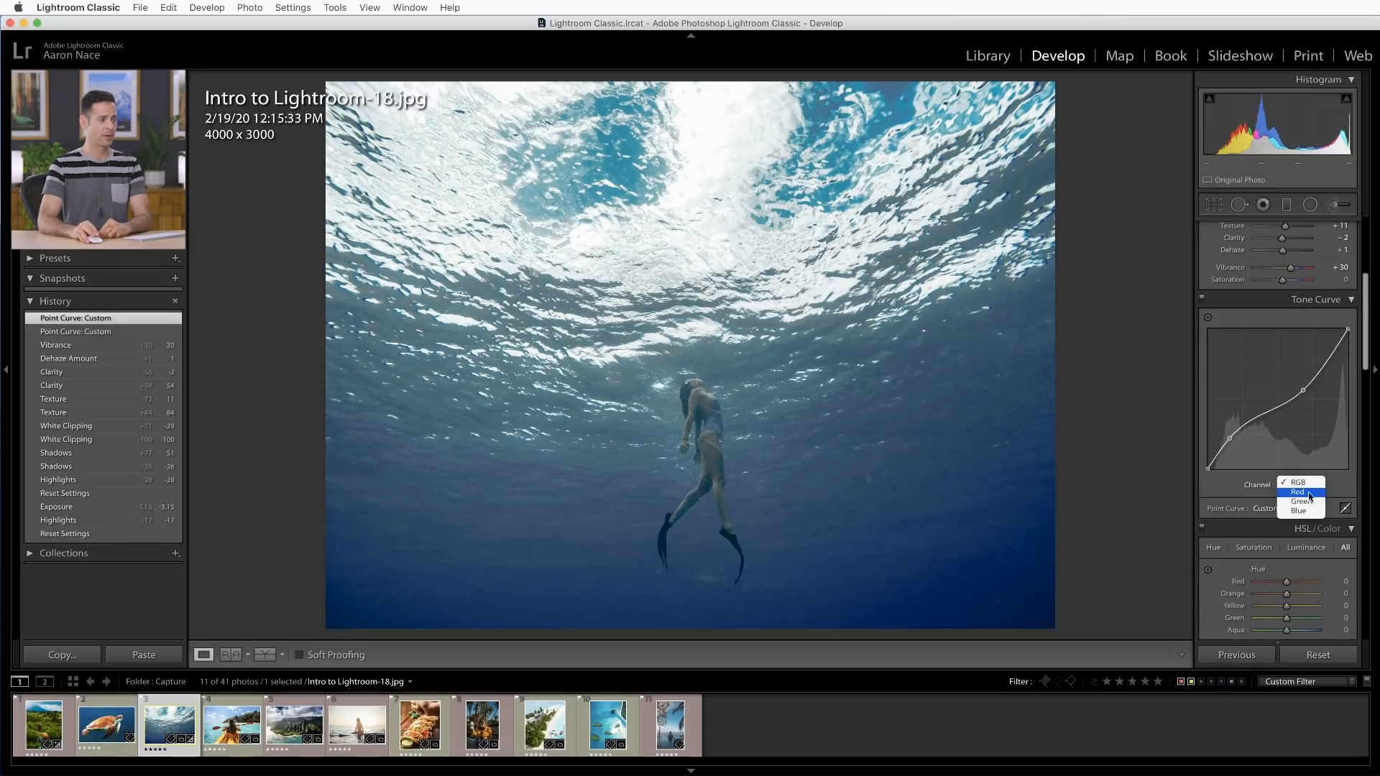
pyautogui.click(1299, 512)
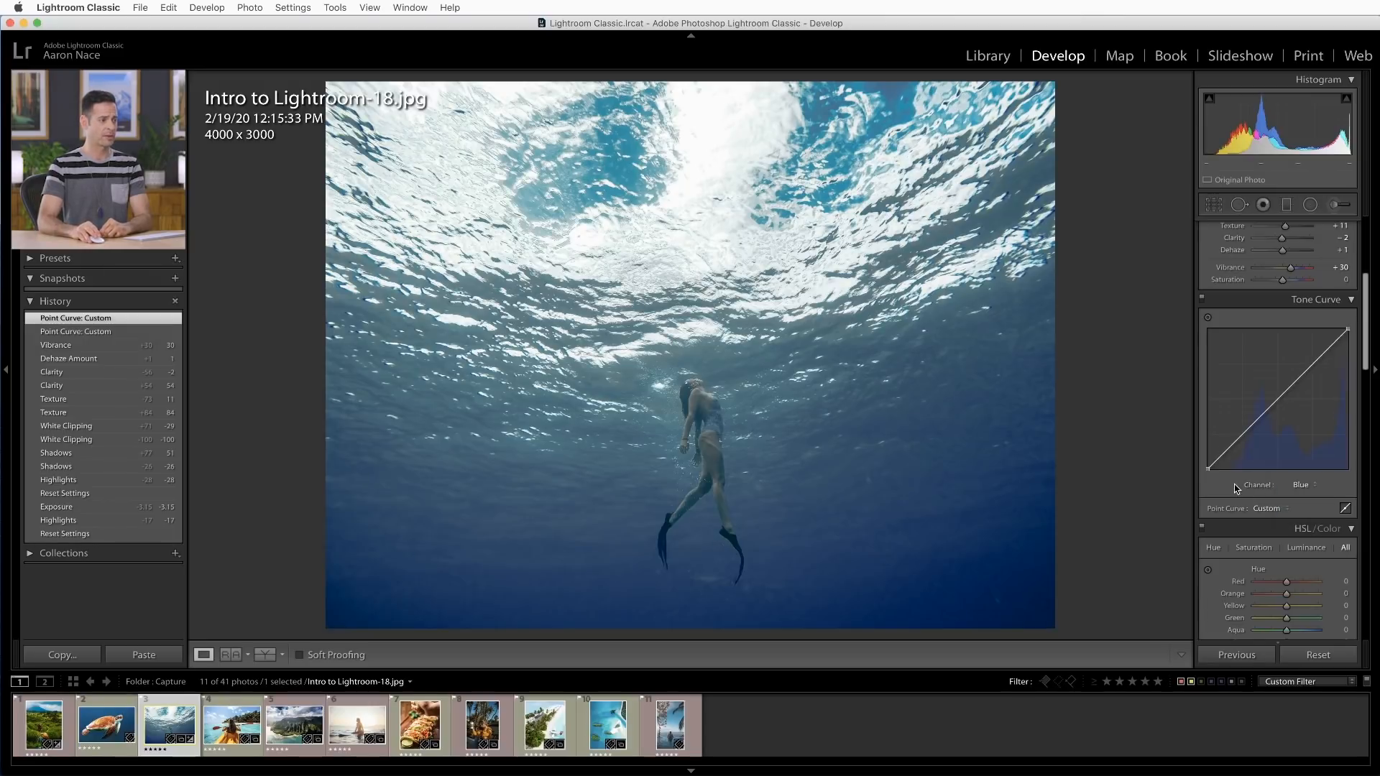
pyautogui.moveTo(1208, 468); pyautogui.dragTo(1206, 436)
pyautogui.moveTo(1346, 327); pyautogui.dragTo(1351, 372)
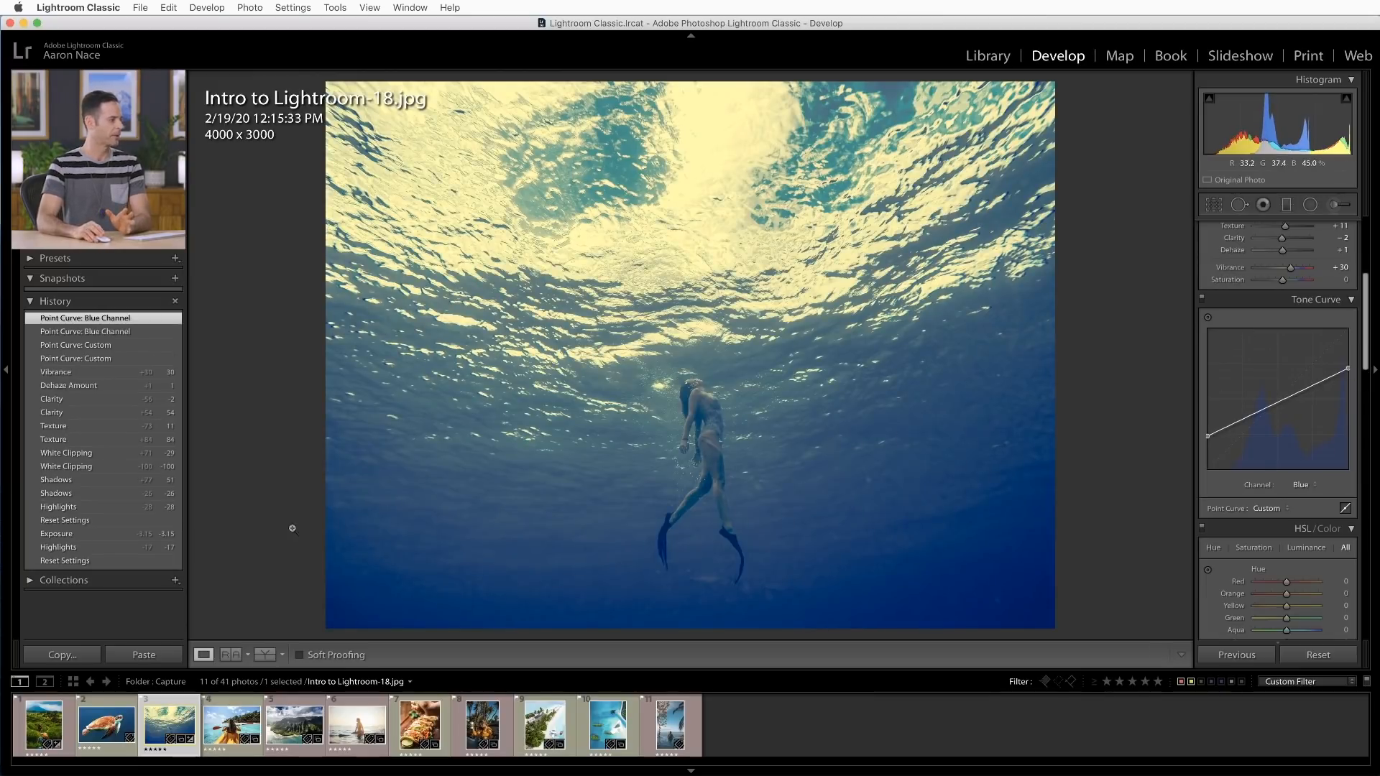
# - Revert the underwater photo to its Highlights −17 history state and set the region curve's Highlights to −3 and Lights to +32
pyautogui.click(68, 549)
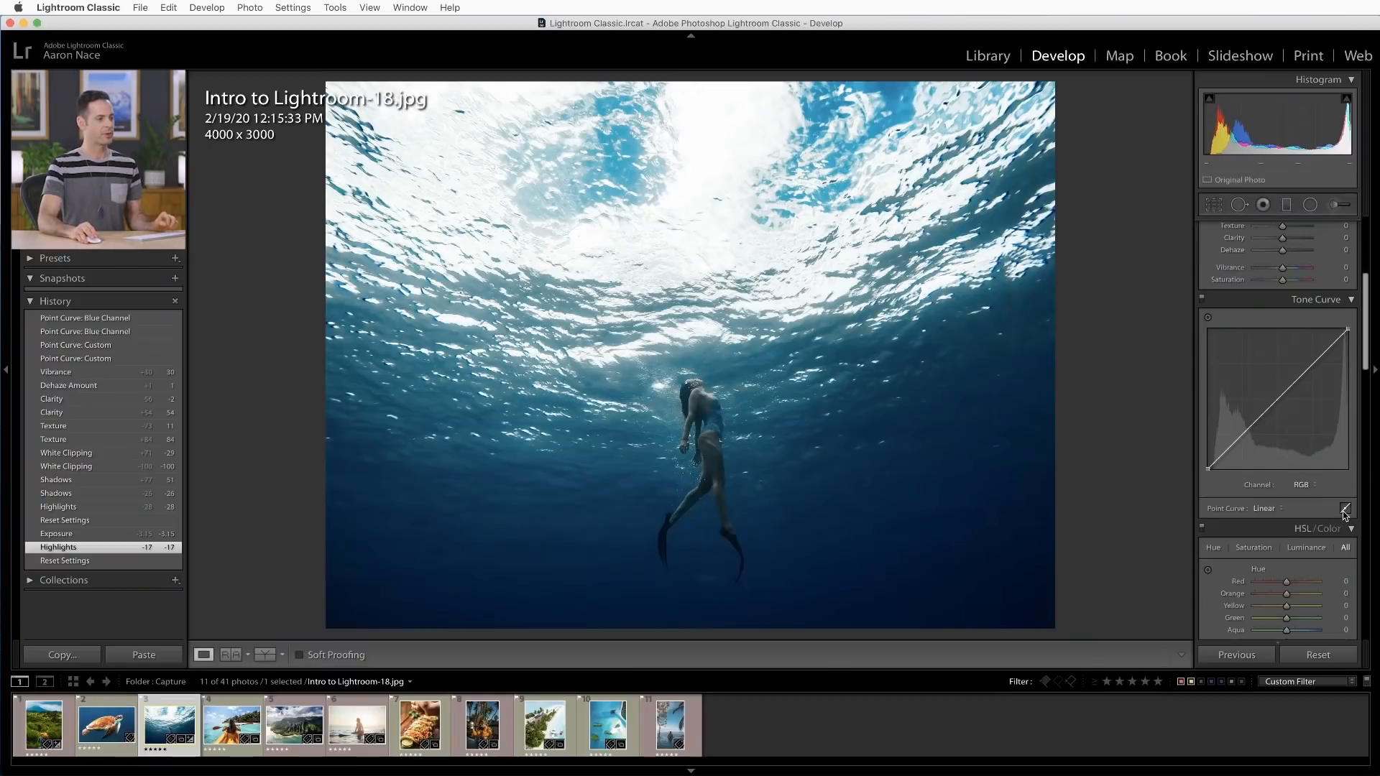
pyautogui.click(1344, 510)
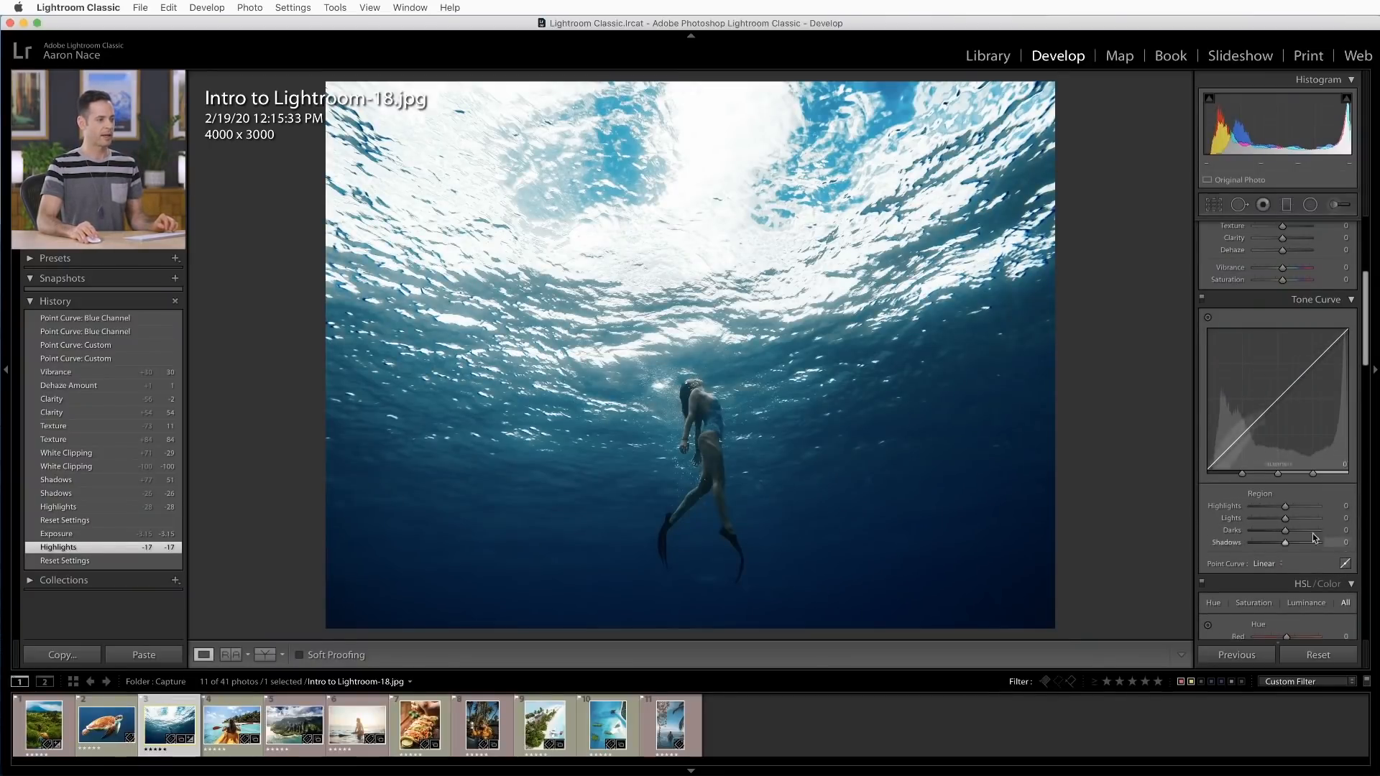
pyautogui.moveTo(1292, 508)
pyautogui.mouseDown()
pyautogui.moveTo(1280, 519)
pyautogui.moveTo(1297, 520)
pyautogui.mouseUp()
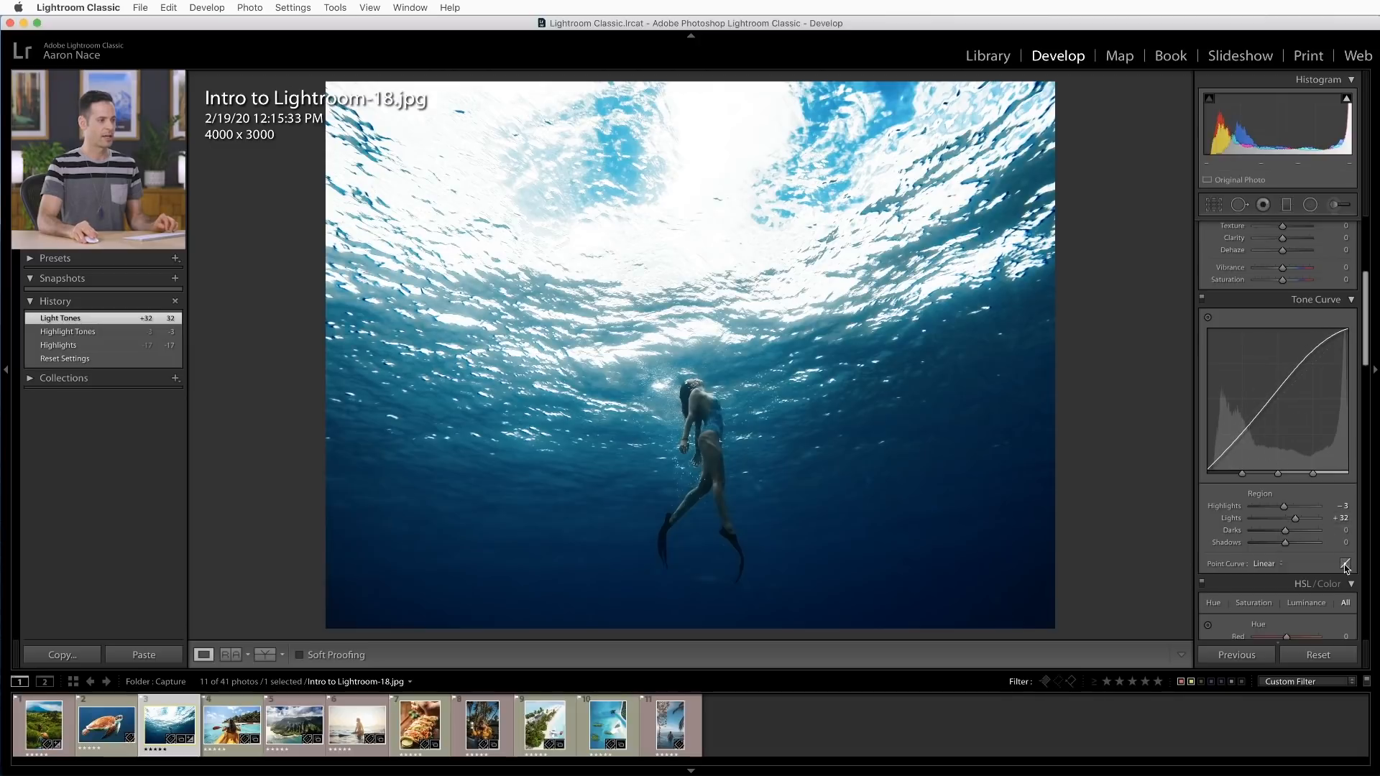
# - Return the Tone Curve to point curve editing and look over its channel options, keeping RGB
pyautogui.click(1344, 564)
pyautogui.click(1305, 487)
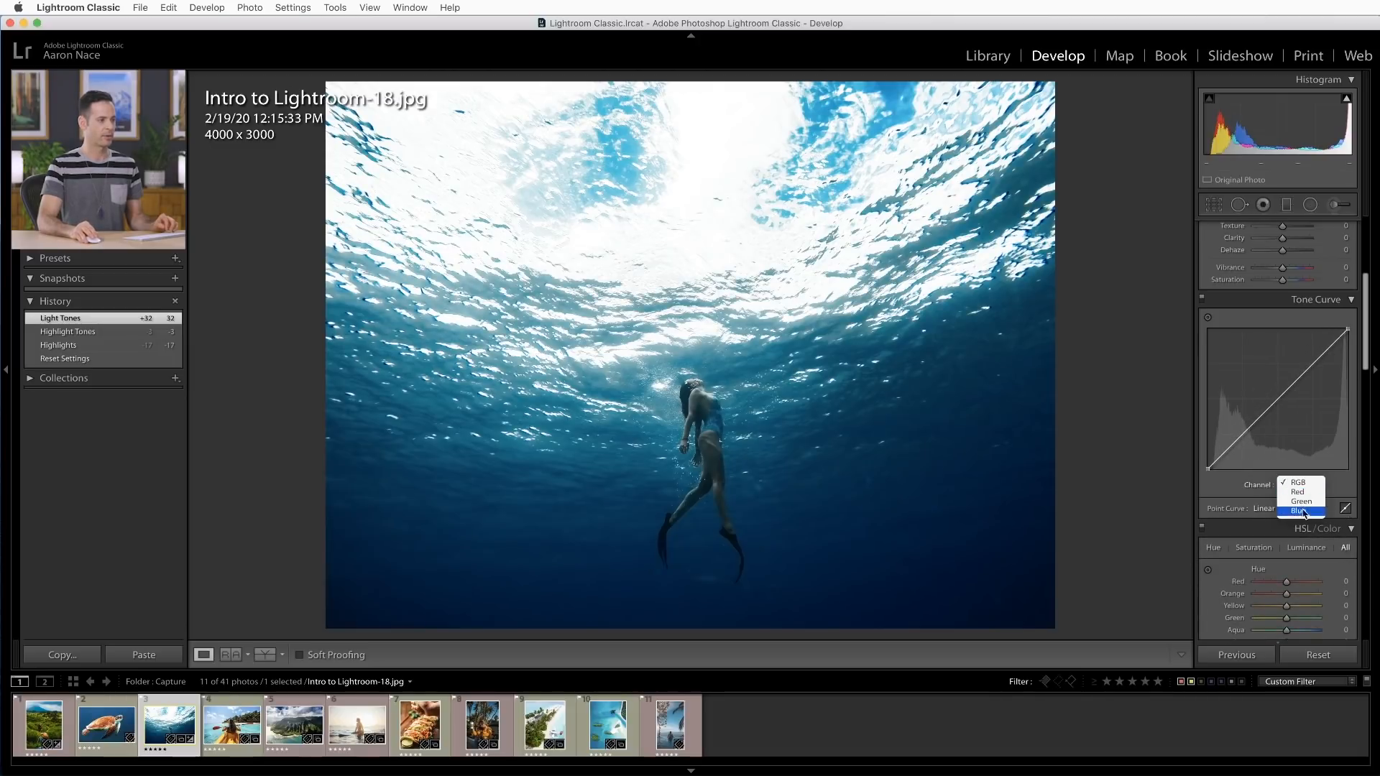
pyautogui.click(1234, 493)
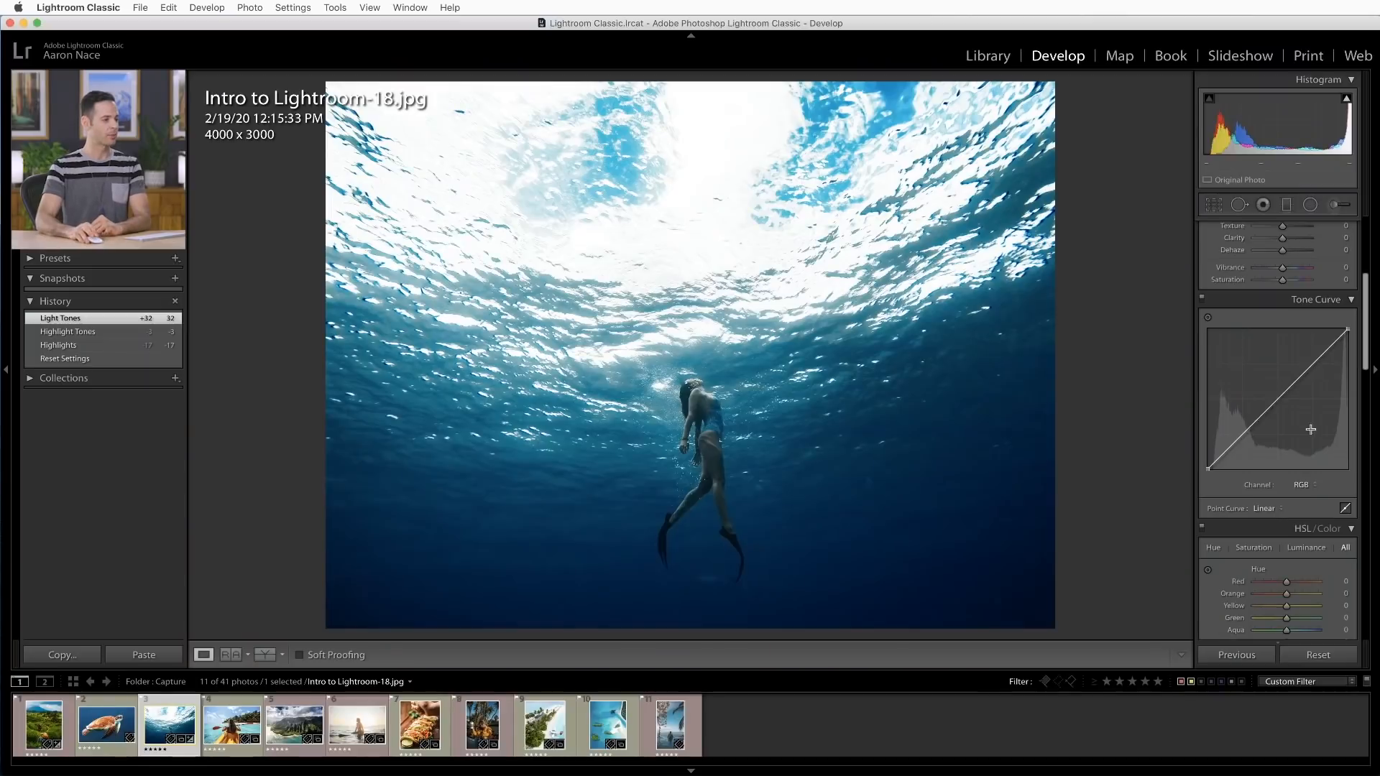
# - Examine the HSL Hue and Saturation controls separately, and review all the Hue, Saturation and Luminance controls together
pyautogui.scroll(-3, 1316, 435)
pyautogui.scroll(-3, 1317, 435)
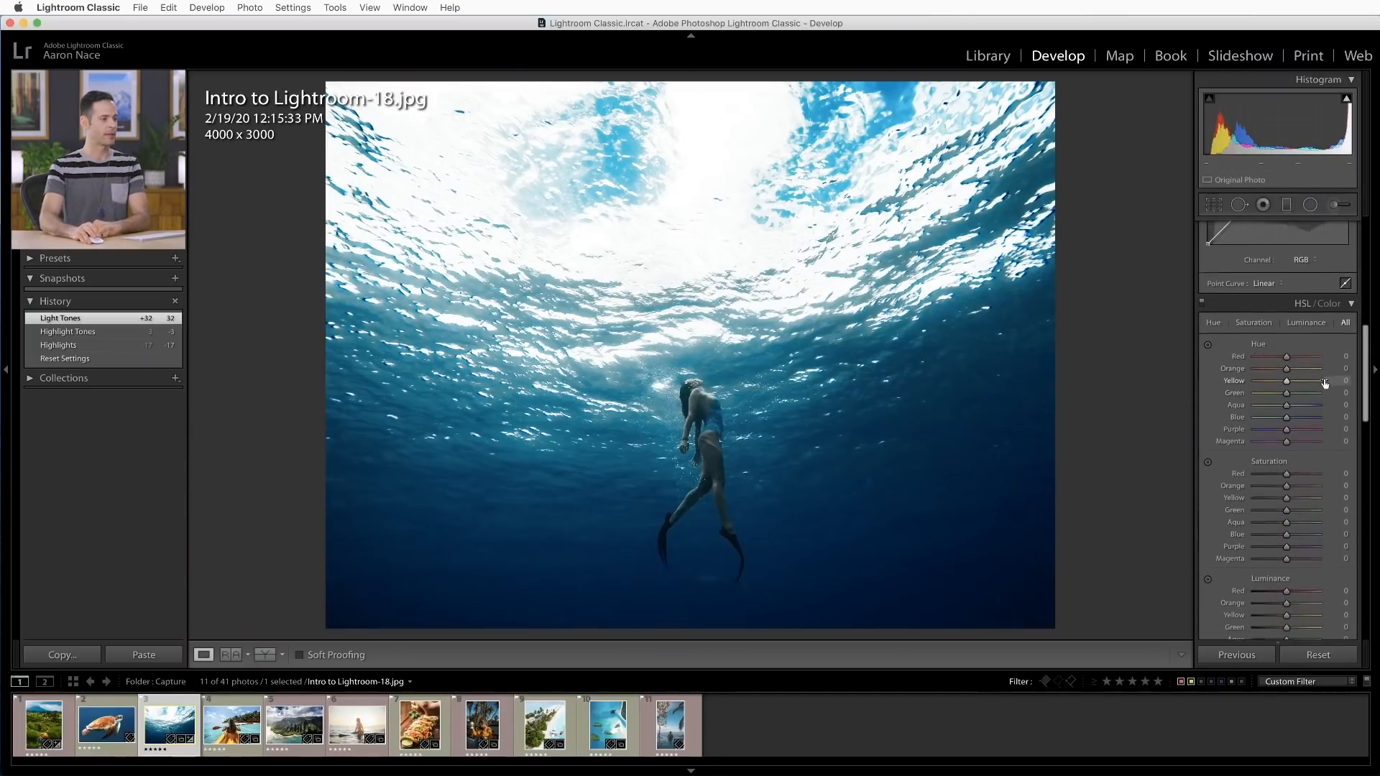
pyautogui.click(1214, 320)
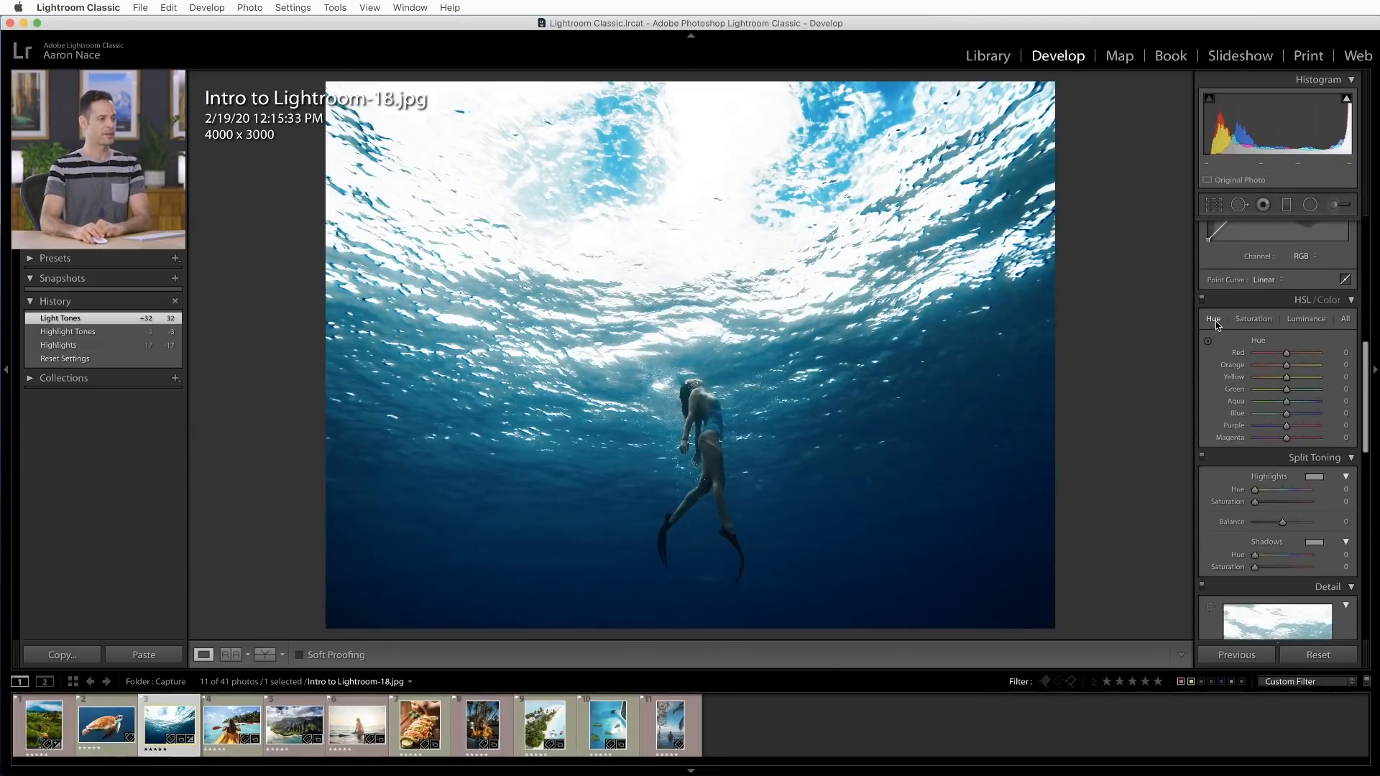
pyautogui.click(1254, 321)
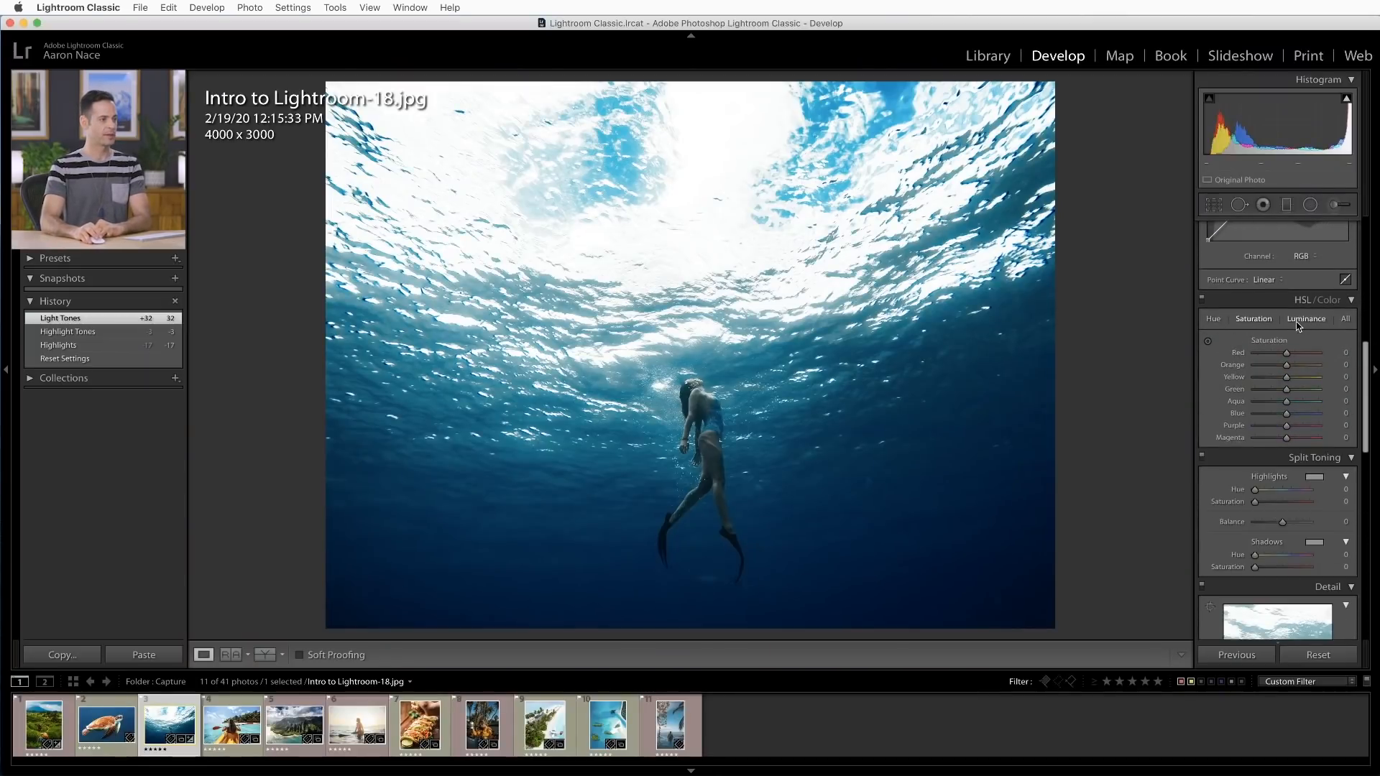
pyautogui.click(1344, 320)
pyautogui.scroll(-3, 1330, 331)
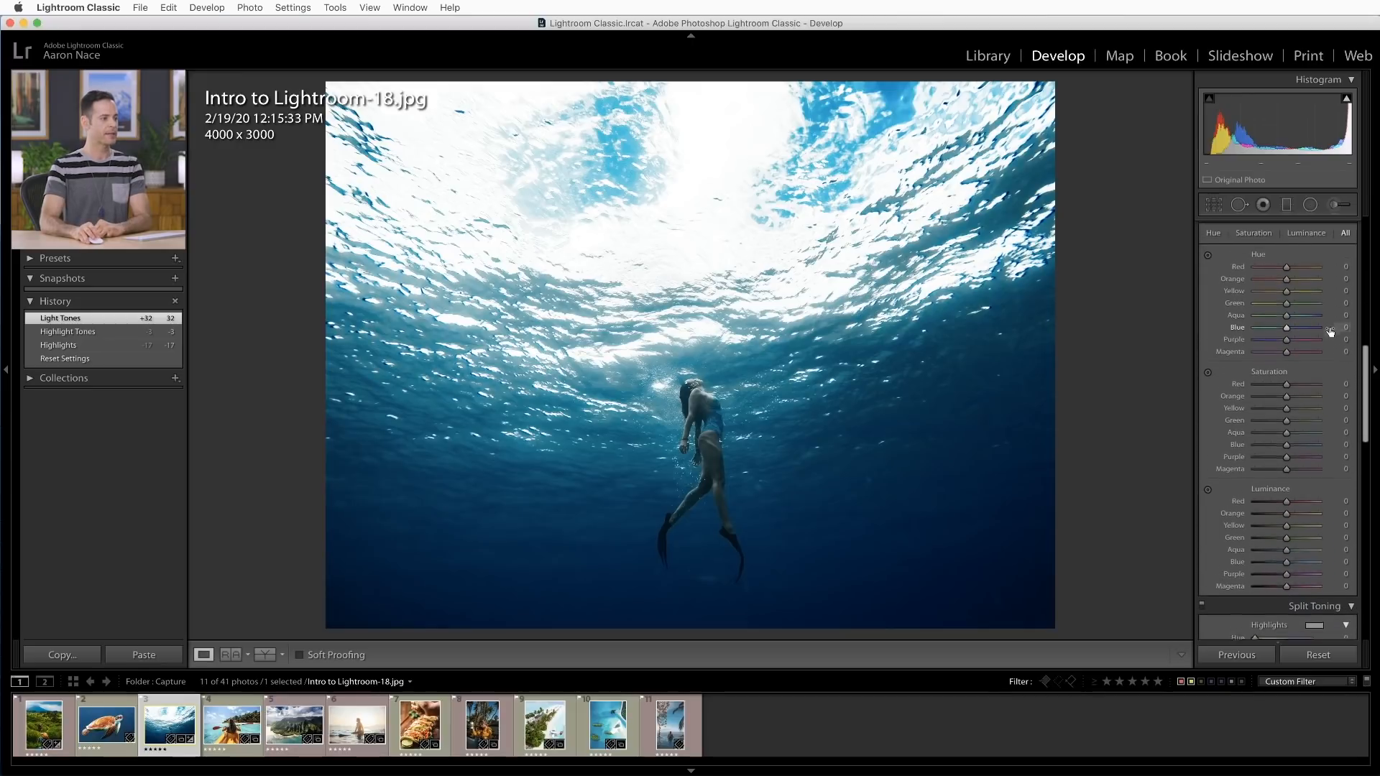
pyautogui.scroll(1, 1293, 309)
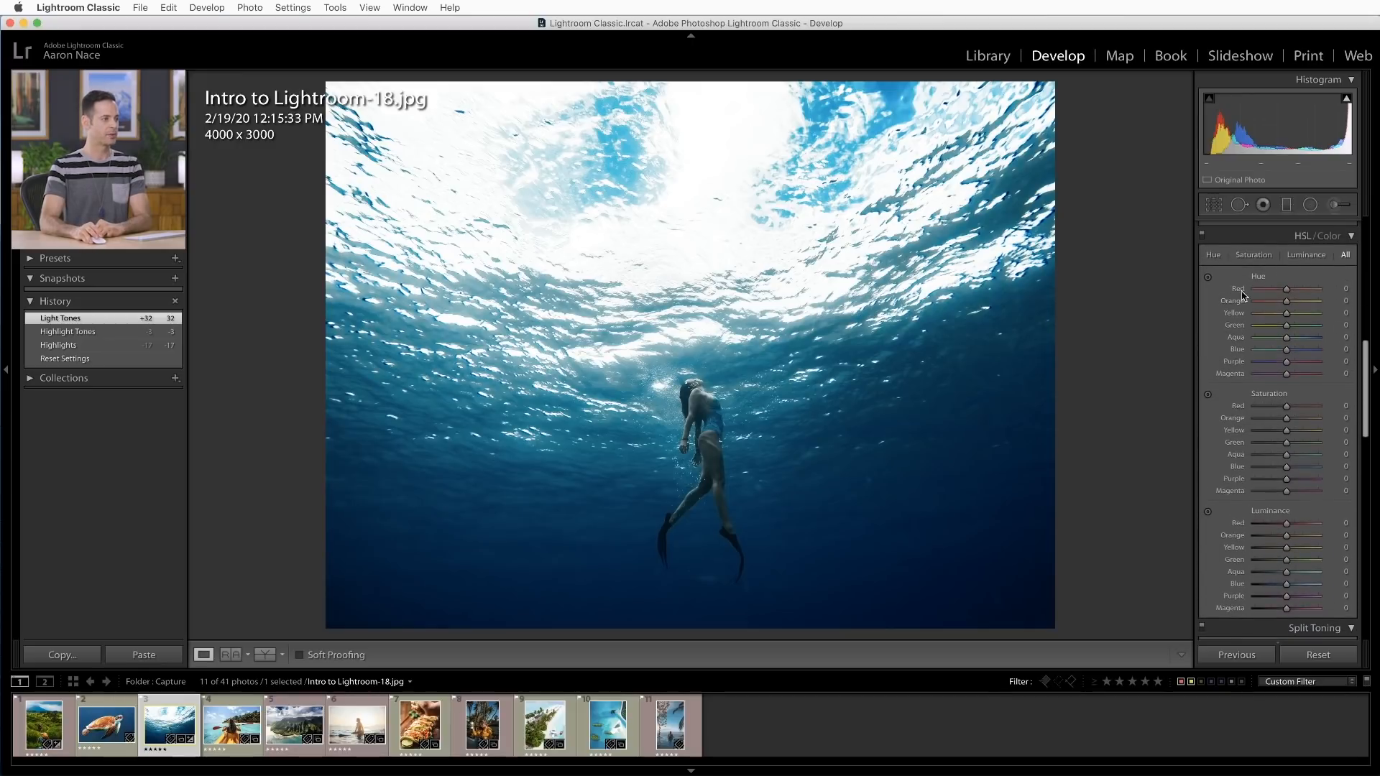
# - Try shifting the water's hue with the targeted adjustment to Blue −51 and Aqua −1, and undo the shift
pyautogui.click(1208, 278)
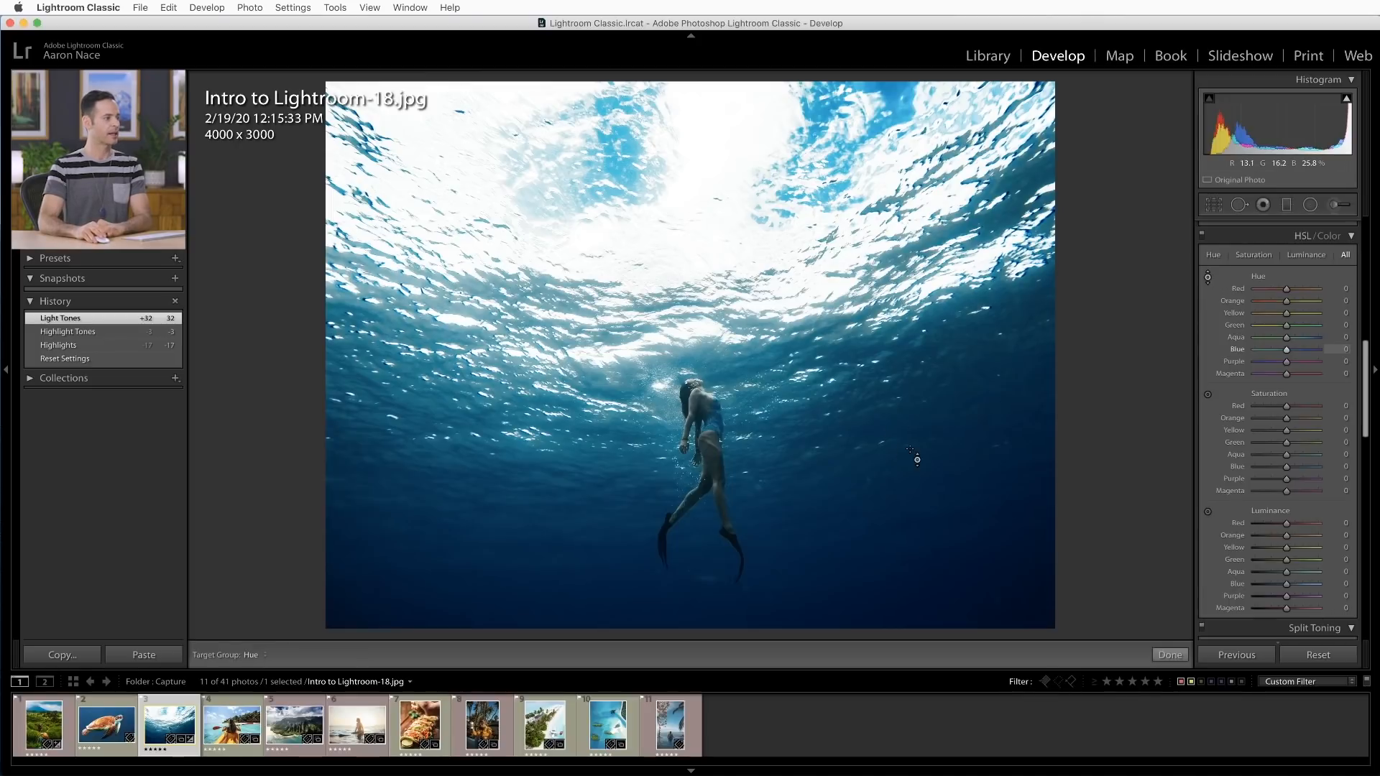
pyautogui.moveTo(827, 460); pyautogui.dragTo(826, 431)
pyautogui.moveTo(917, 431); pyautogui.dragTo(917, 460)
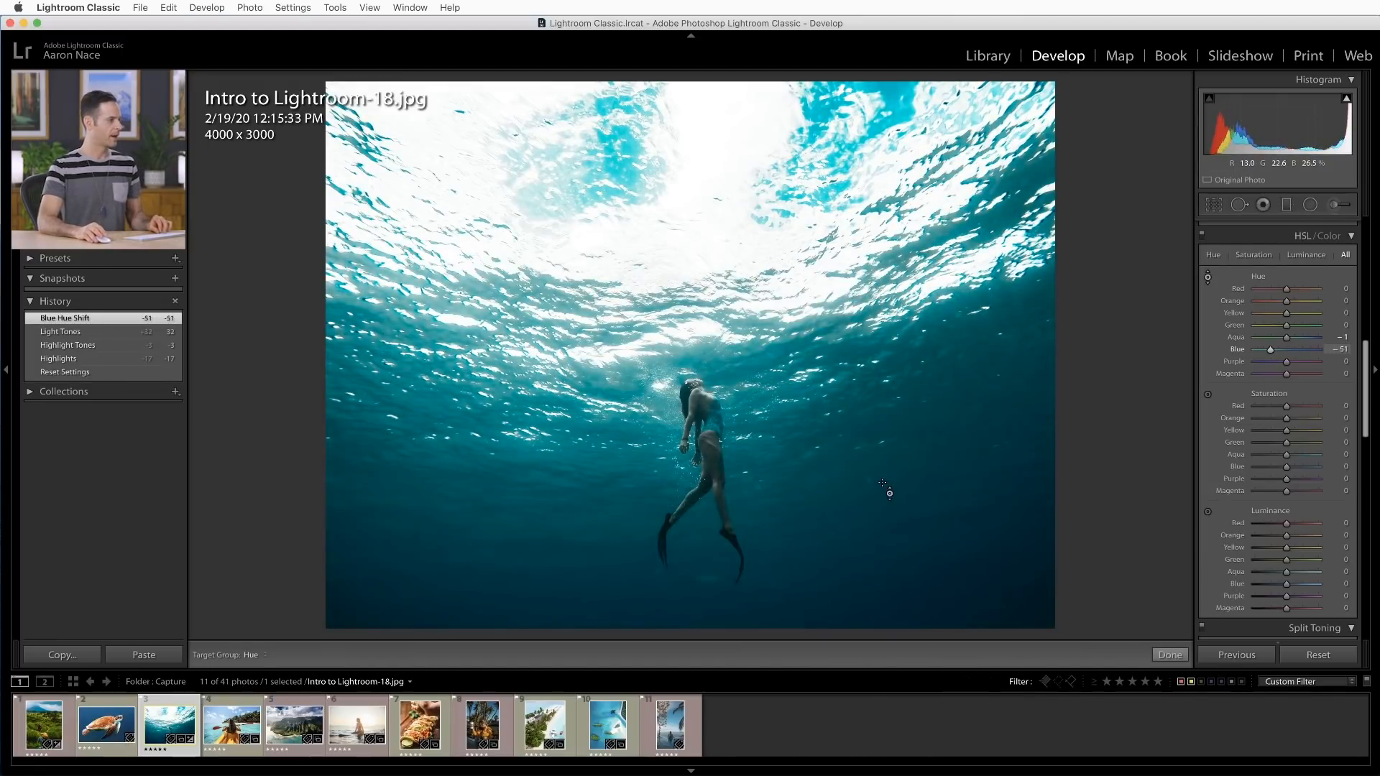
pyautogui.press('super+z')
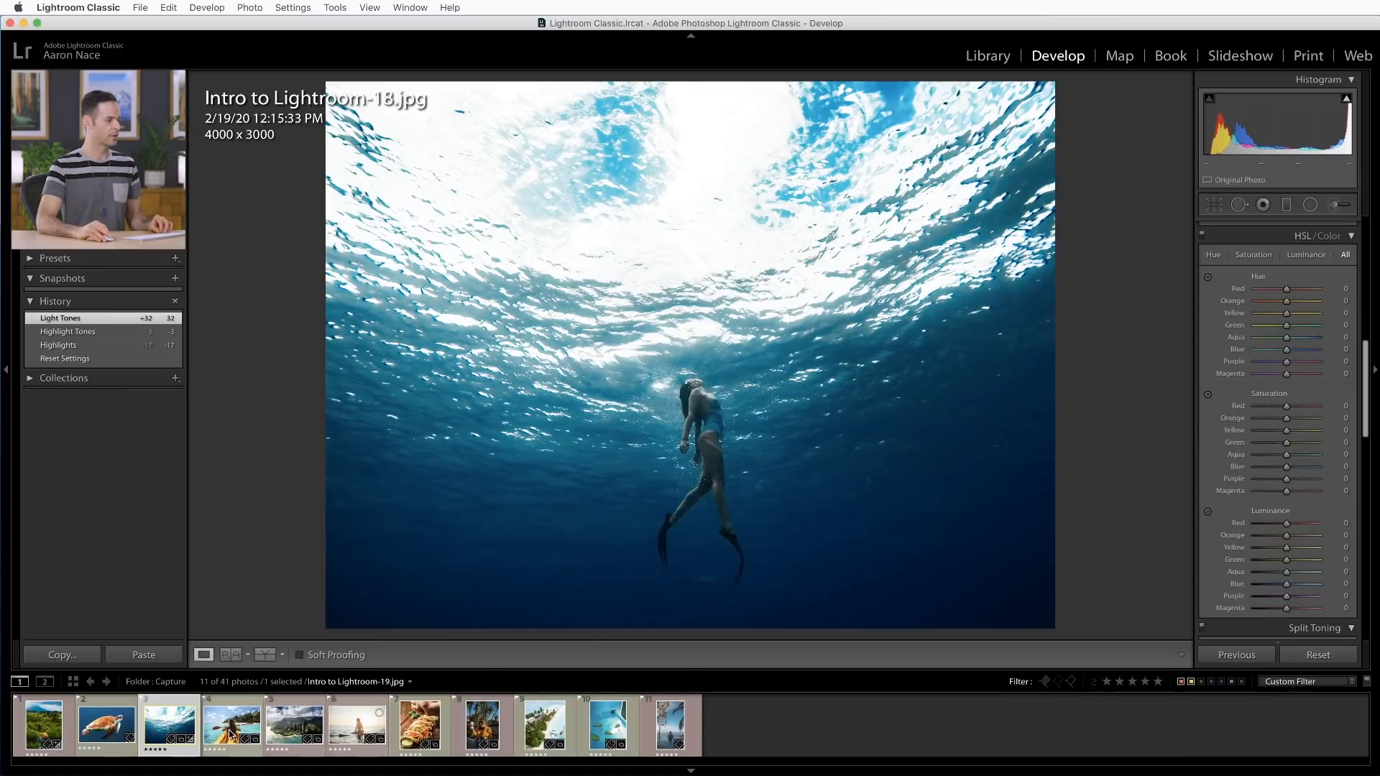
# - Switch to the kayak photo, try a targeted hue adjustment on the yellow kayak with Yellow at +7, and undo it
pyautogui.click(230, 734)
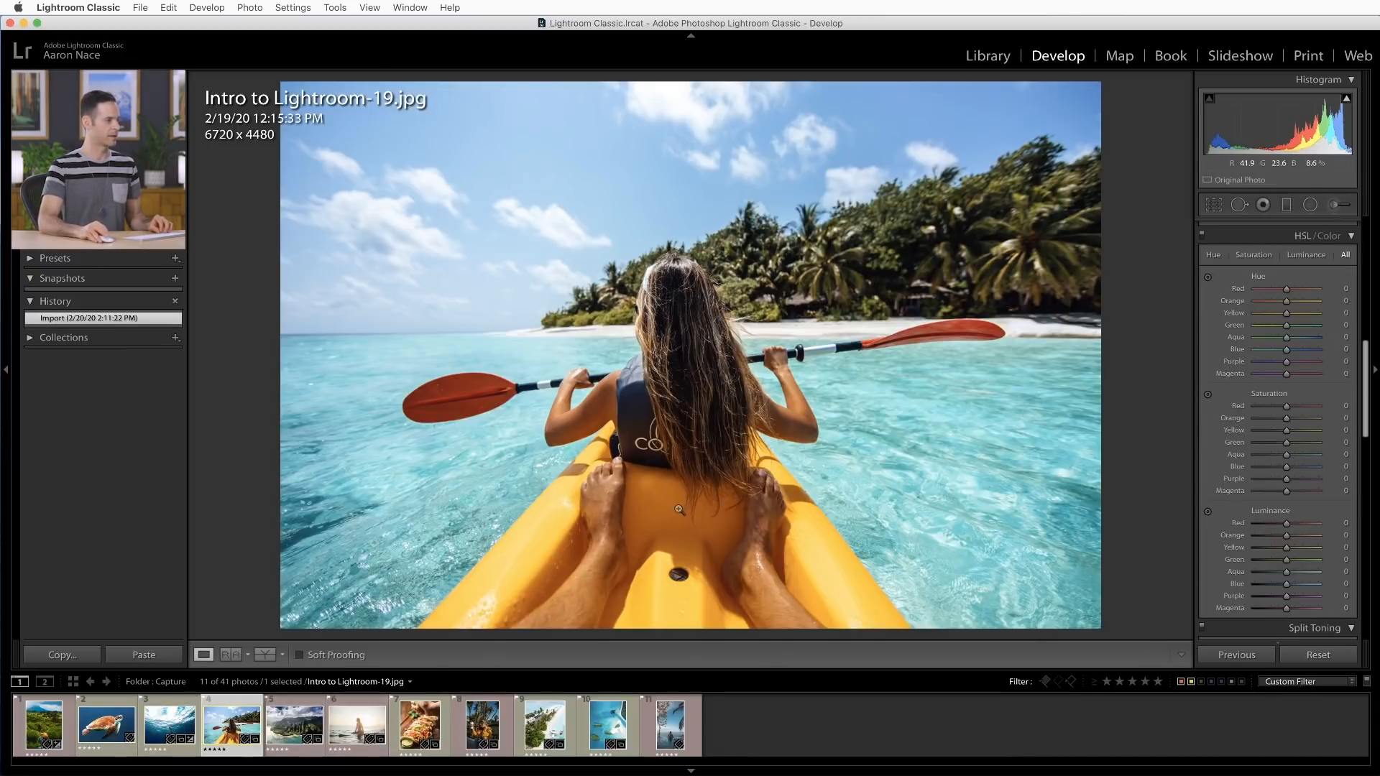
pyautogui.click(1208, 277)
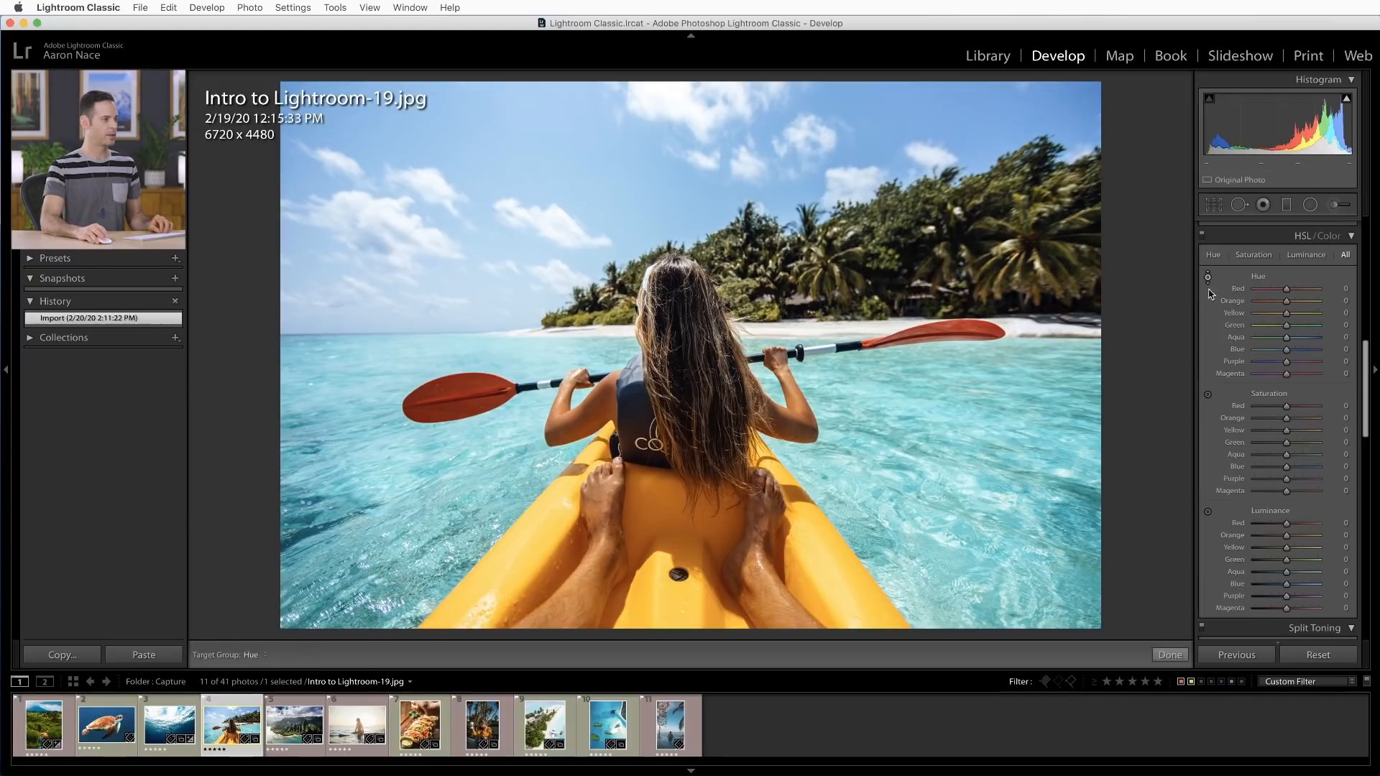
pyautogui.moveTo(668, 526); pyautogui.dragTo(668, 431)
pyautogui.moveTo(824, 489); pyautogui.dragTo(823, 558)
pyautogui.press('super+z')
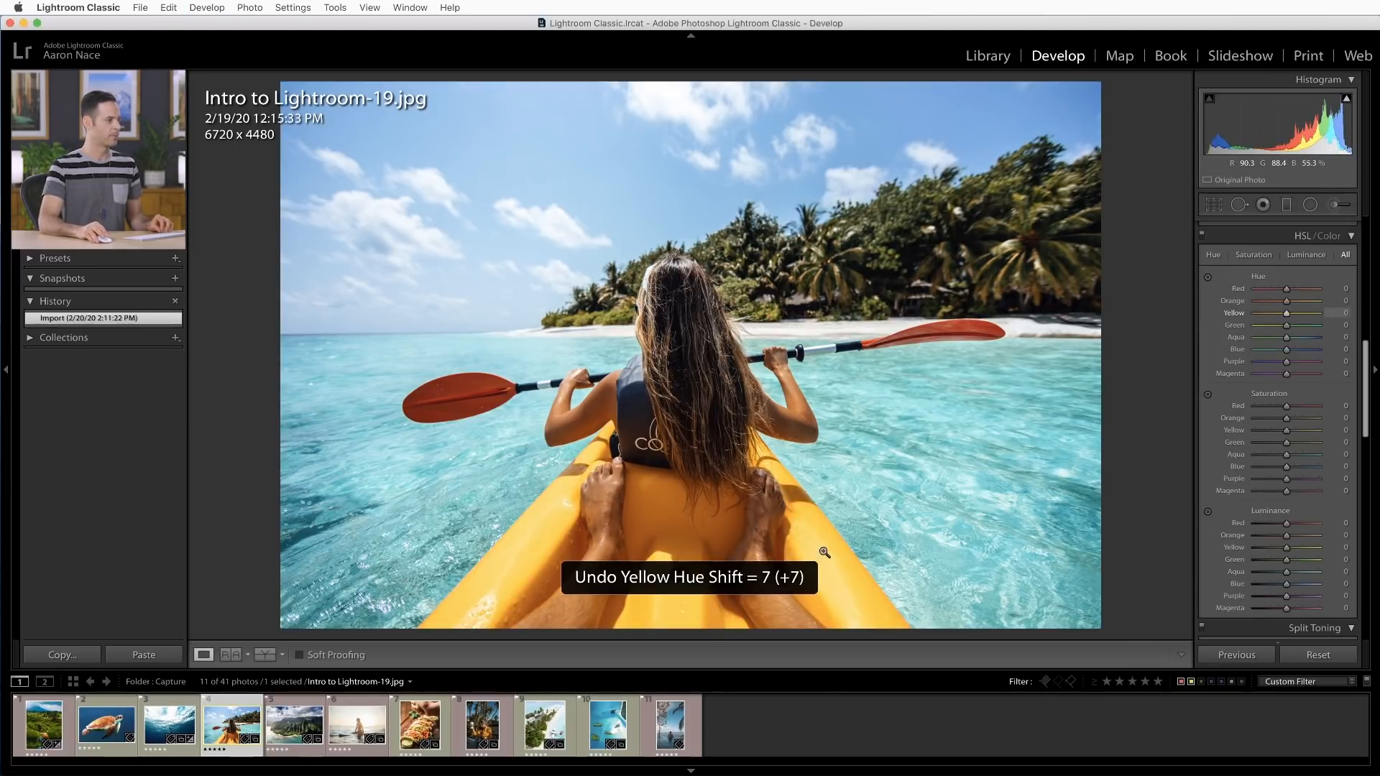
# - Try targeted hue shifts on the kayak and on the sky, taking Blue to +96 and Purple to +2, and undo them
pyautogui.click(1208, 277)
pyautogui.moveTo(612, 553); pyautogui.dragTo(613, 607)
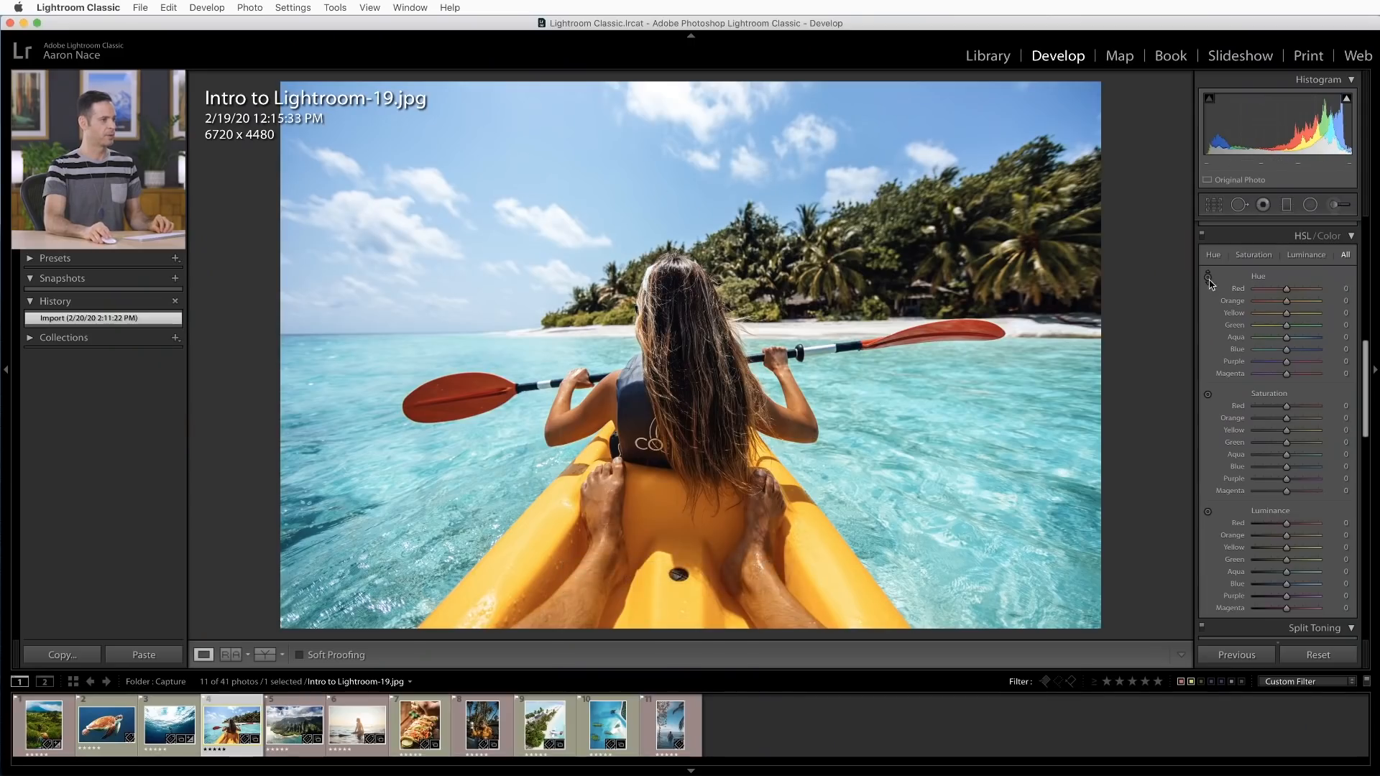
pyautogui.click(1208, 278)
pyautogui.moveTo(503, 158); pyautogui.dragTo(504, 196)
pyautogui.press('super+z')
pyautogui.press('super+z')
pyautogui.press('super+z')
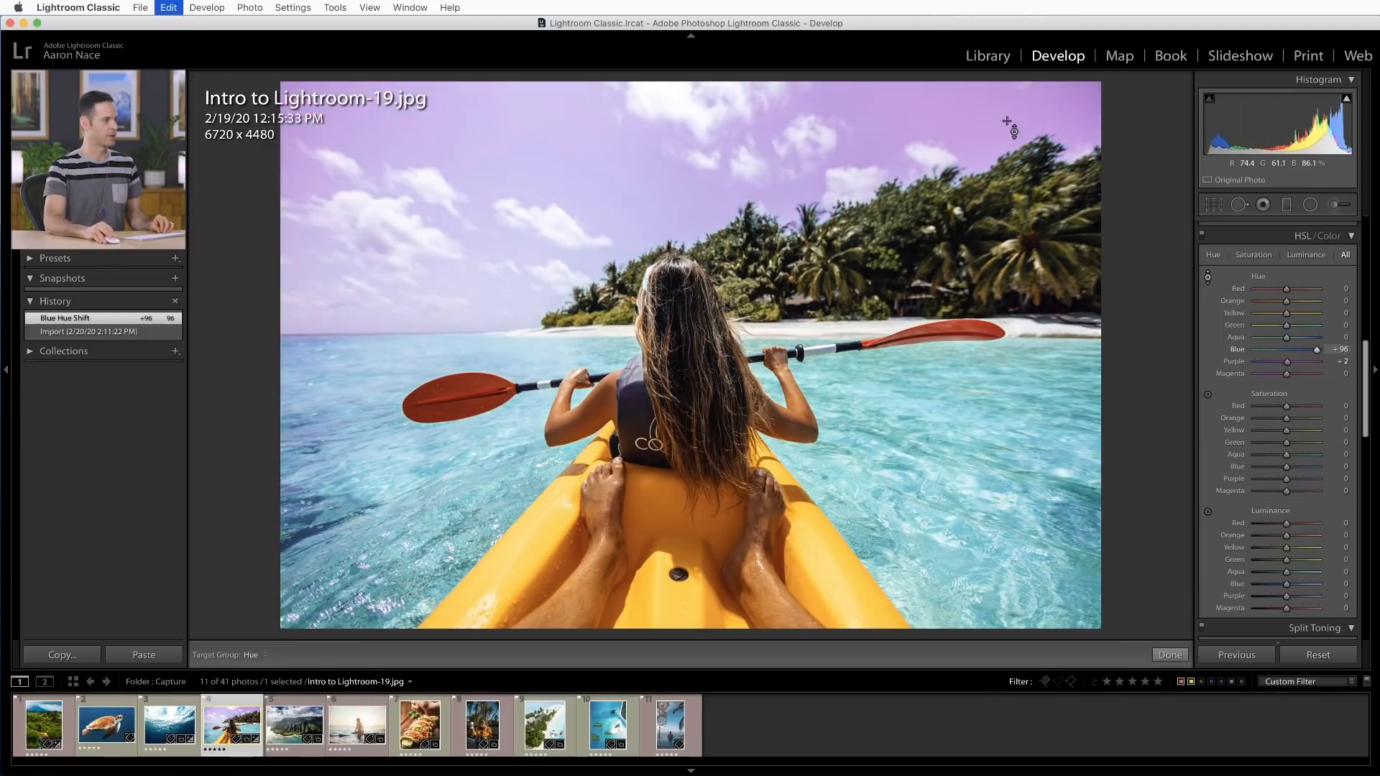
# - Try targeted hue shifts on the palm trees and paddle area with Orange at −19 and Yellow at +51, and undo them
pyautogui.click(1208, 276)
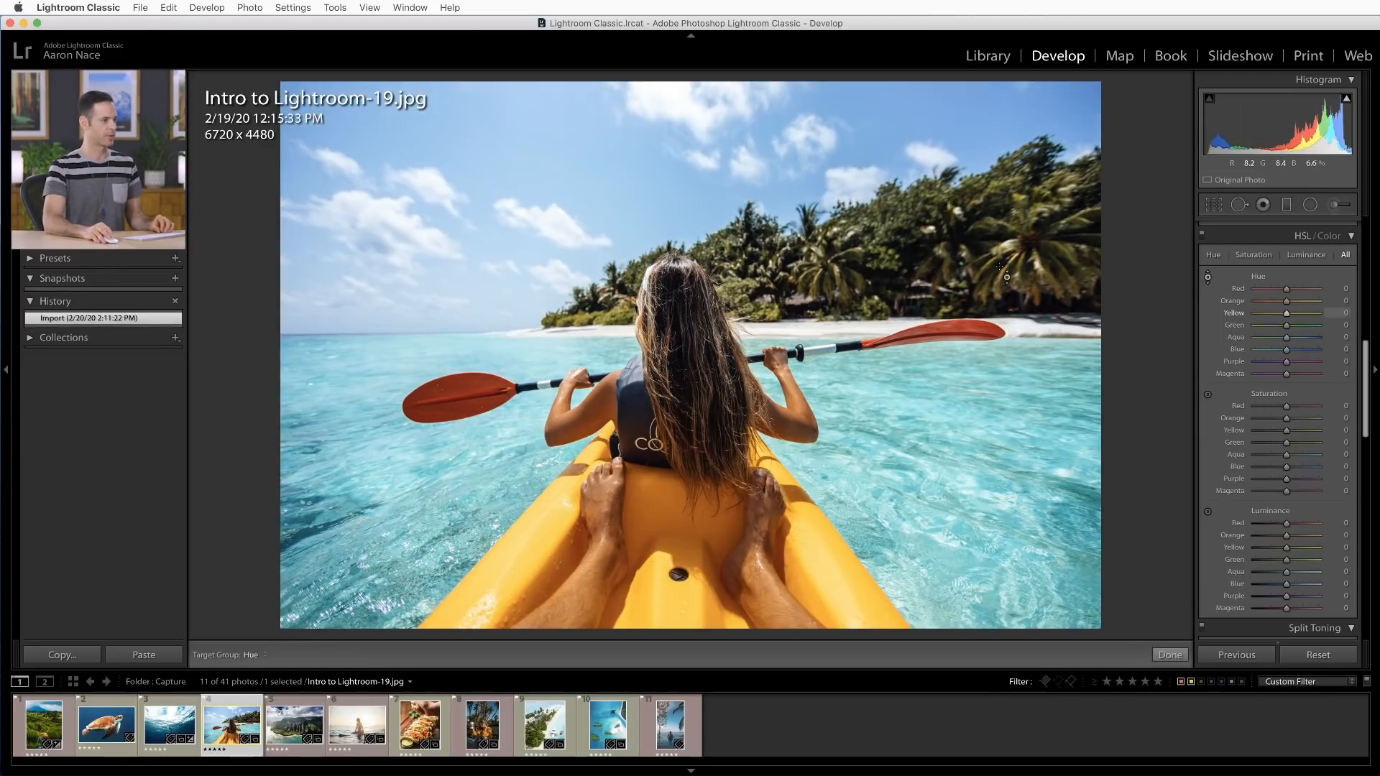
pyautogui.moveTo(862, 244)
pyautogui.mouseDown()
pyautogui.moveTo(862, 228)
pyautogui.moveTo(862, 327)
pyautogui.moveTo(862, 219)
pyautogui.moveTo(862, 251)
pyautogui.mouseUp()
pyautogui.moveTo(997, 402); pyautogui.dragTo(998, 361)
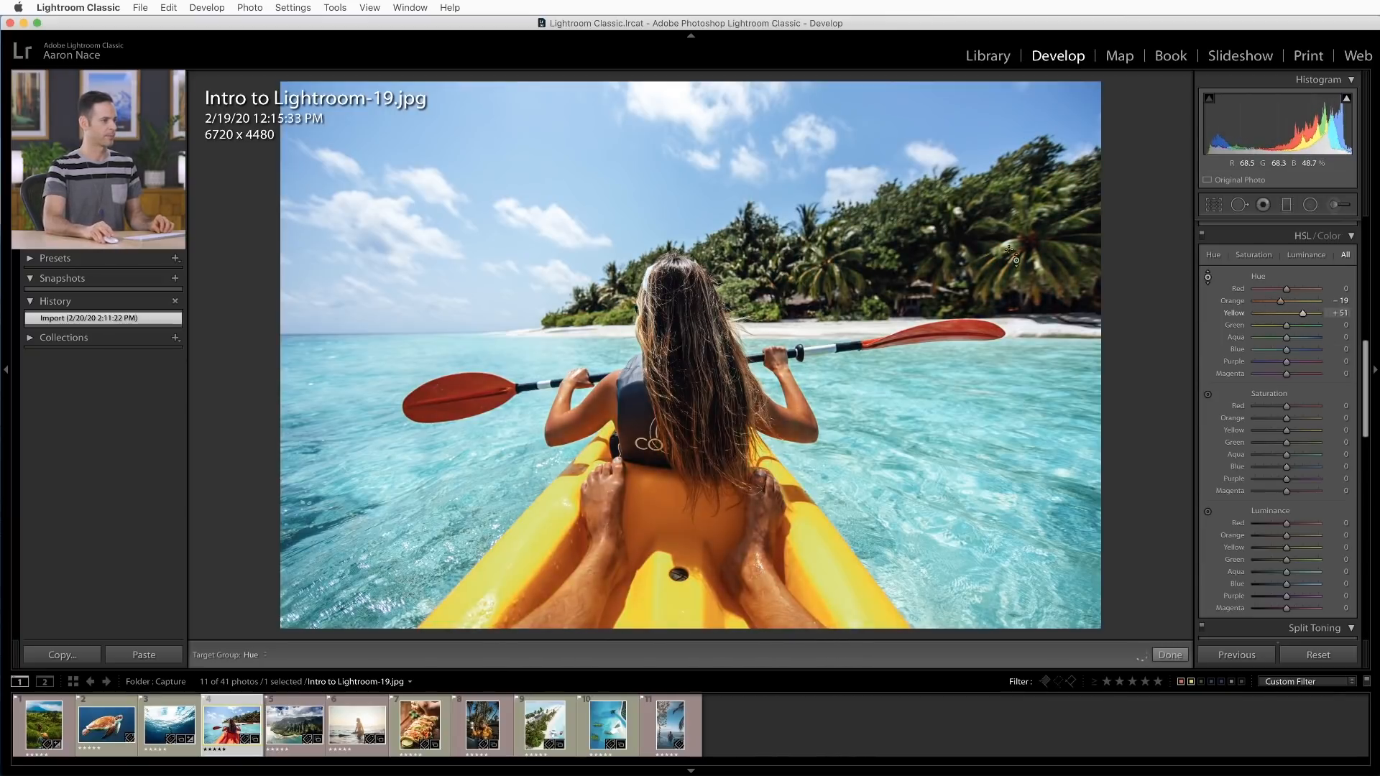
pyautogui.press('super+z')
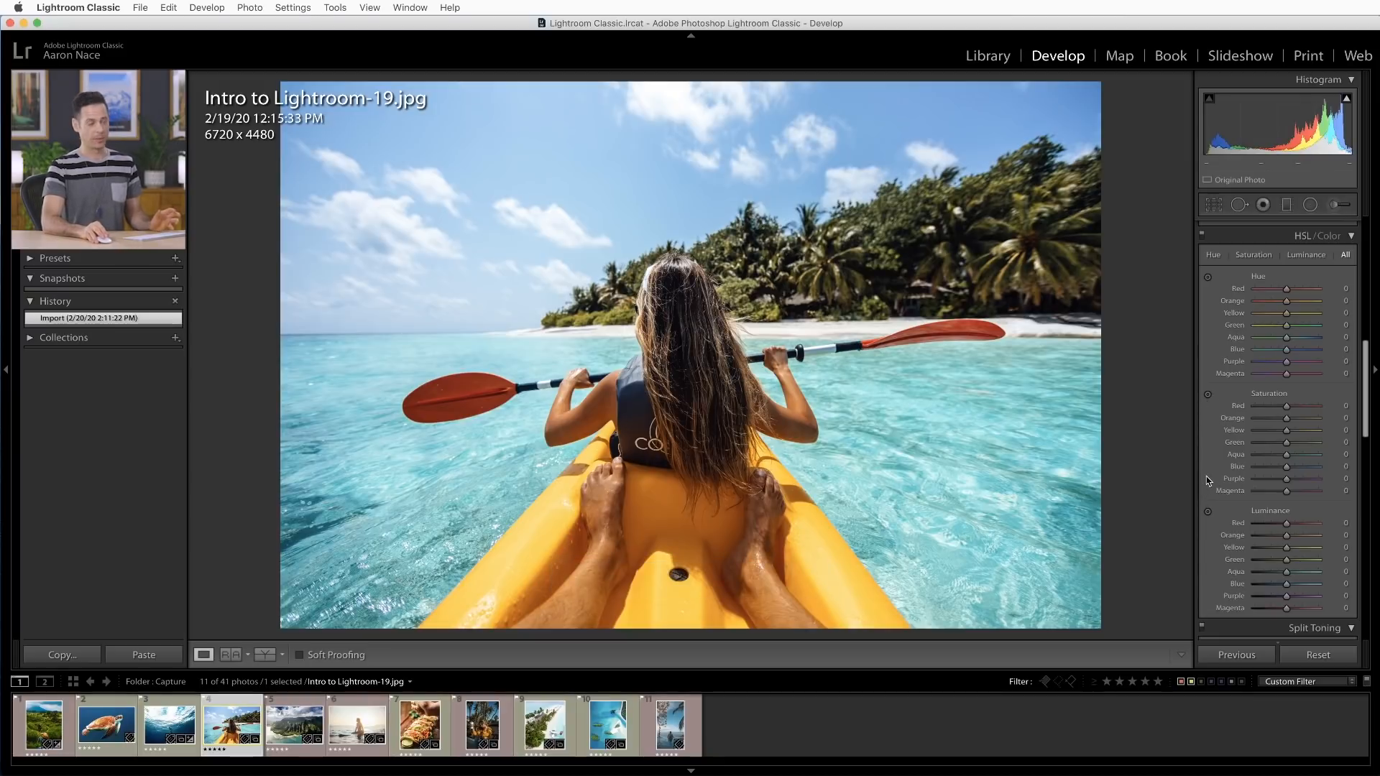
# - Adjust the sky and water saturation with the targeted adjustment, setting Blue to +2 and Aqua to −10
pyautogui.click(1208, 395)
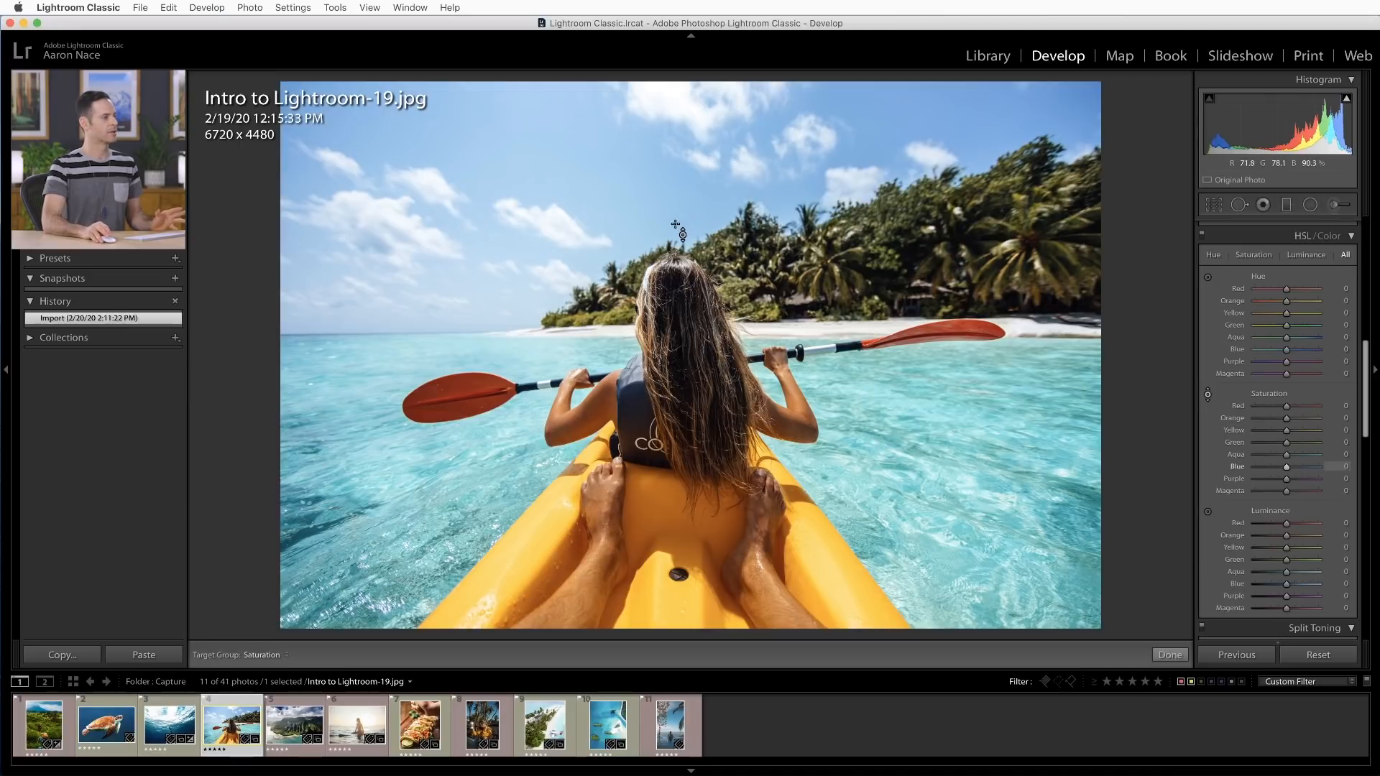
pyautogui.moveTo(517, 179)
pyautogui.mouseDown()
pyautogui.moveTo(518, 108)
pyautogui.moveTo(518, 252)
pyautogui.moveTo(517, 150)
pyautogui.moveTo(517, 180)
pyautogui.mouseUp()
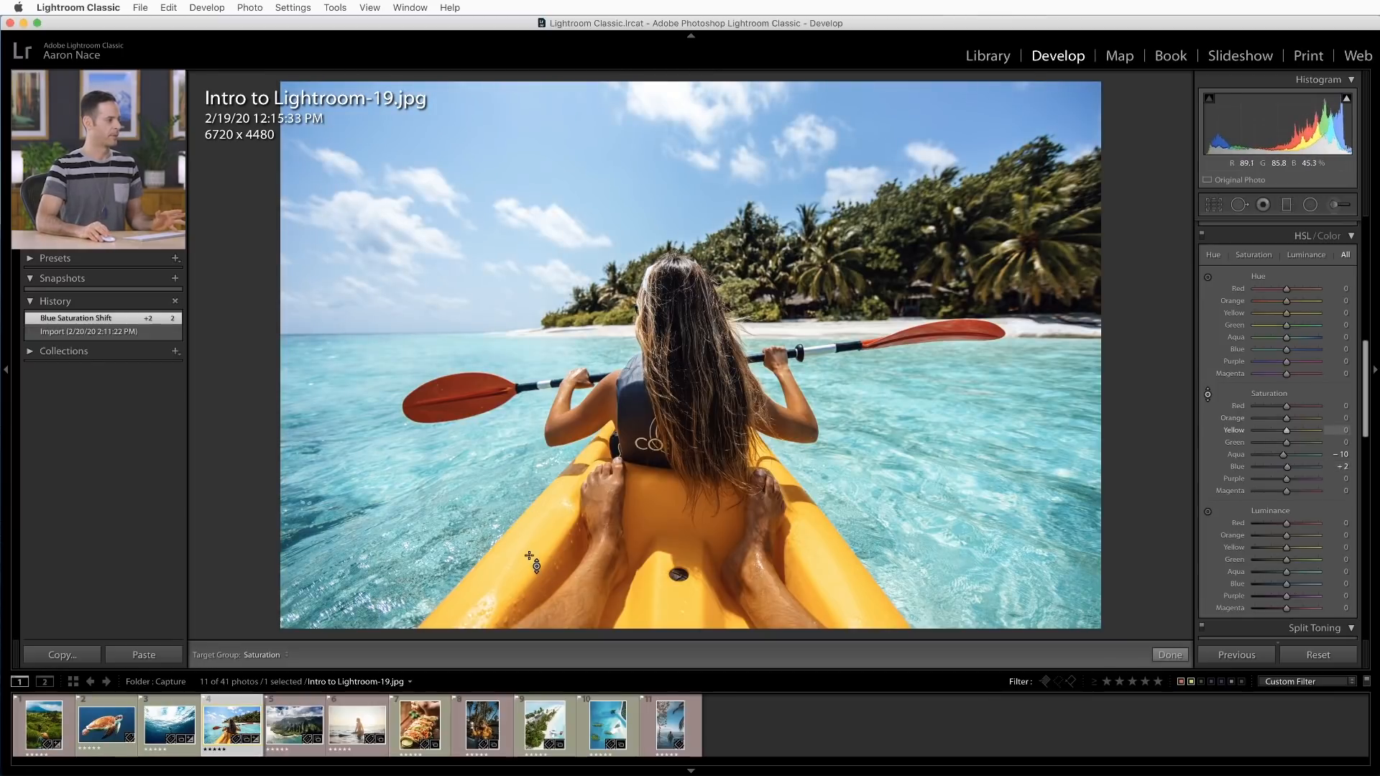
# - Try desaturating the kayak with Yellow −95, Orange −100 and Red −53, and return to the Blue Saturation Shift history state
pyautogui.moveTo(507, 560); pyautogui.dragTo(507, 584)
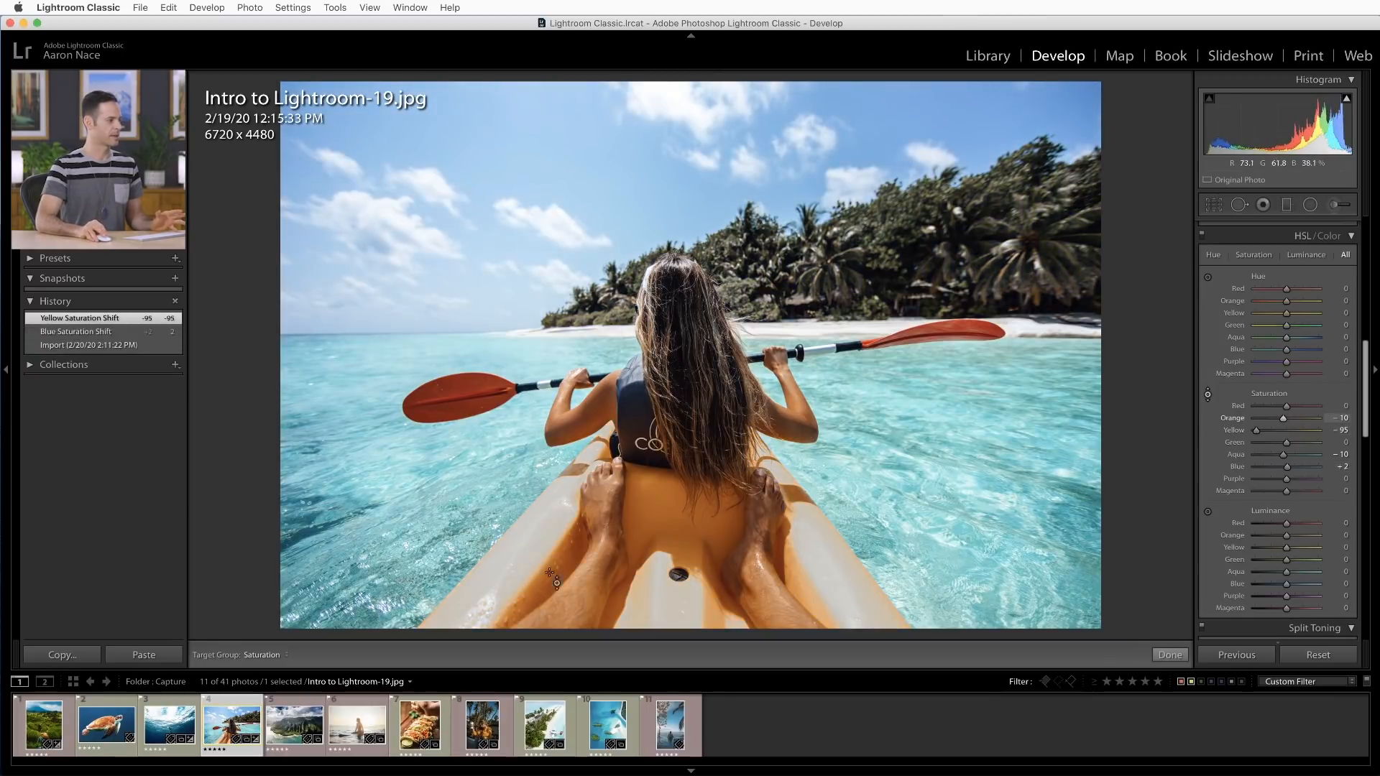
pyautogui.moveTo(568, 541); pyautogui.dragTo(568, 542)
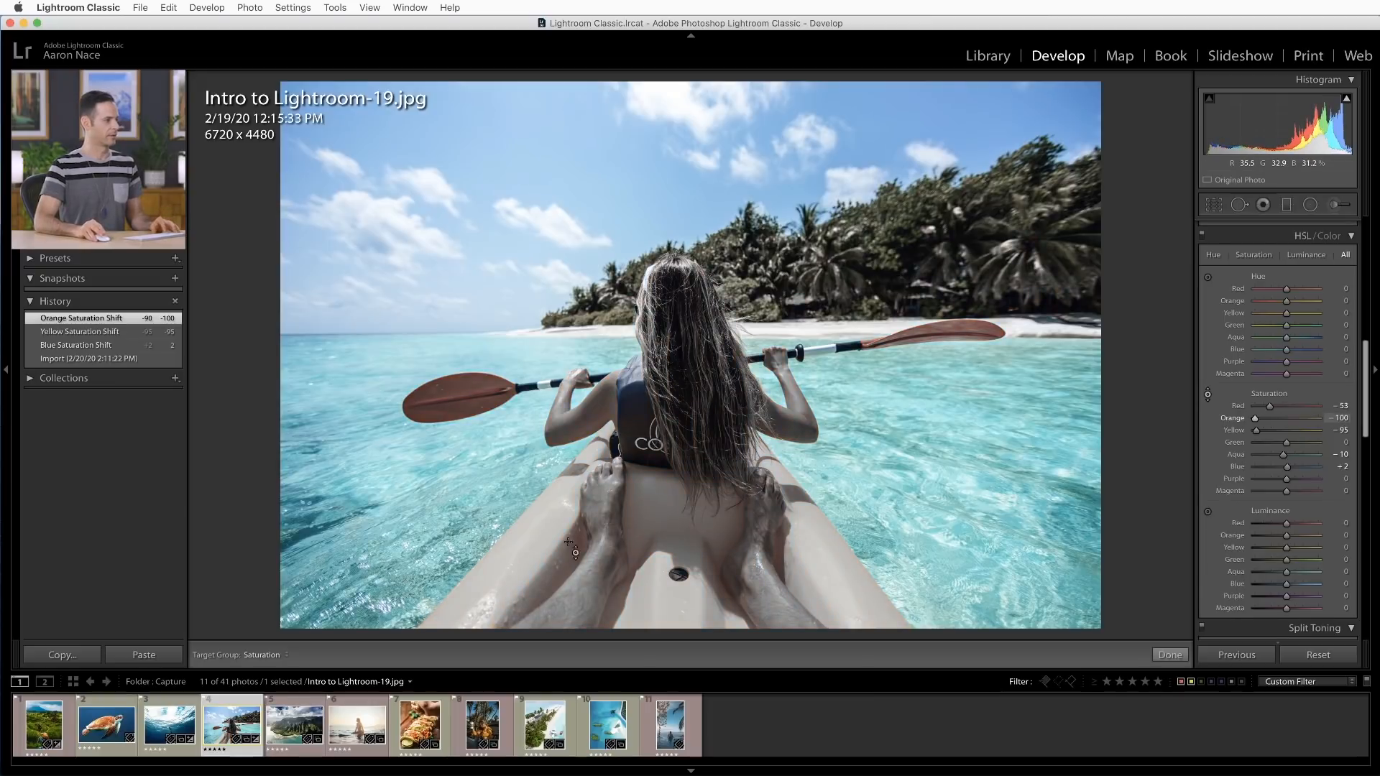
pyautogui.click(132, 348)
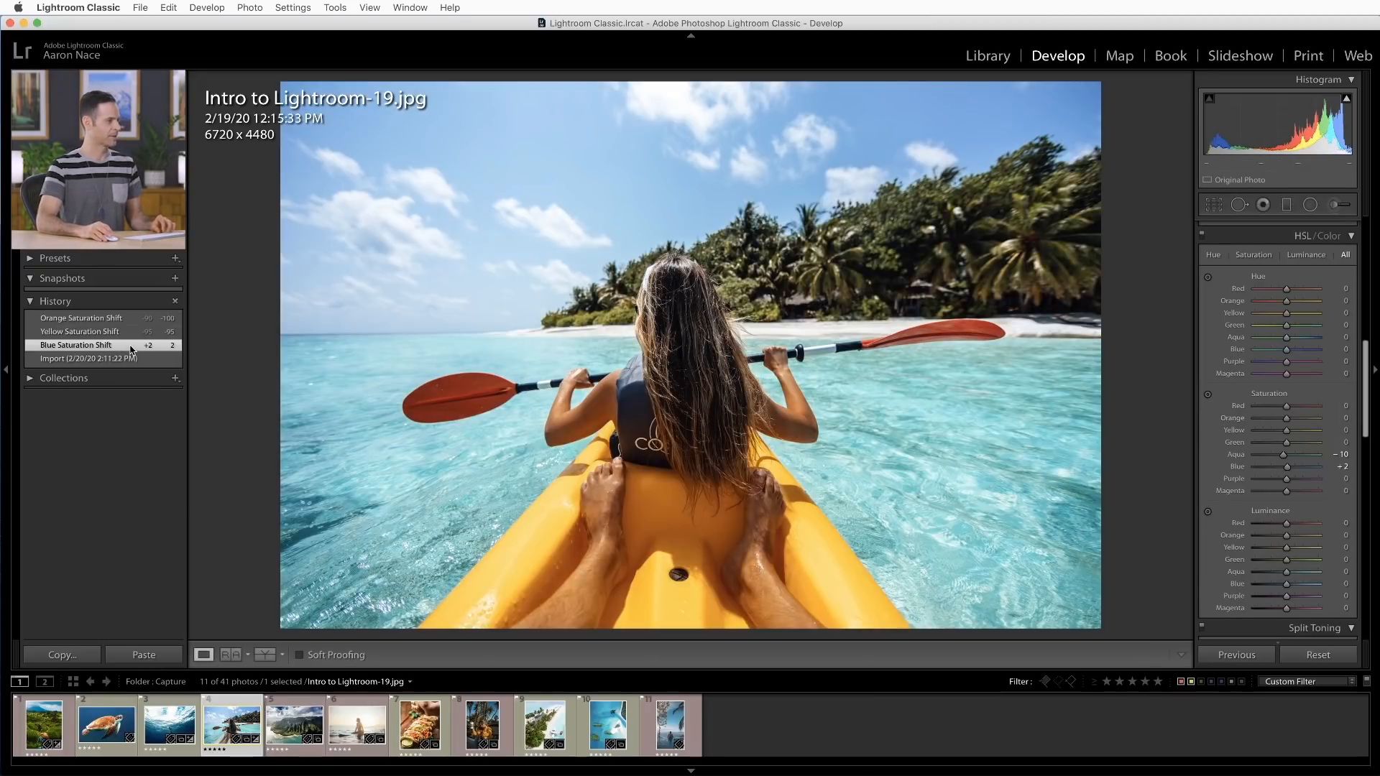
# - Adjust luminance with targeted adjustments on the paddle, sky and palm trees, with Red +62, Orange +45, Aqua −1 and Blue −12
pyautogui.click(1207, 513)
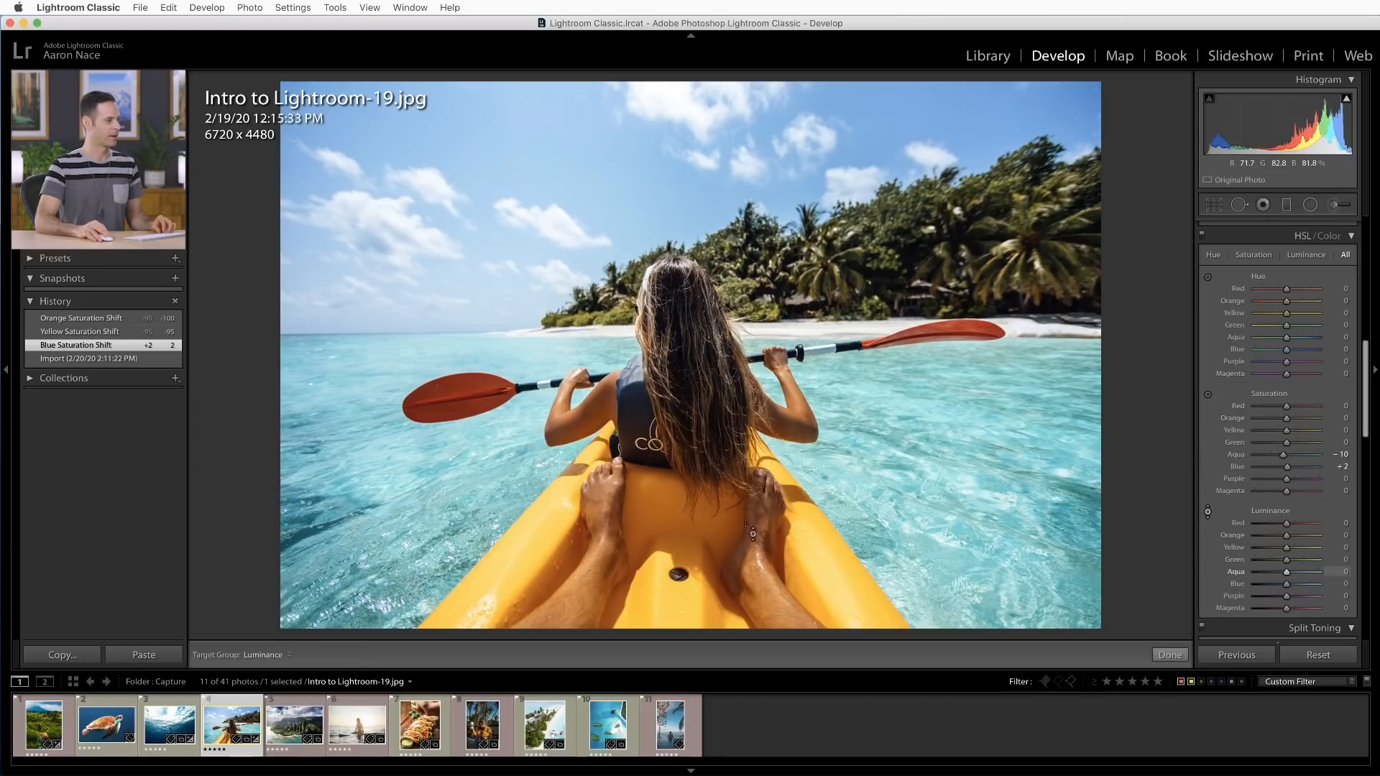
pyautogui.moveTo(460, 394); pyautogui.dragTo(460, 362)
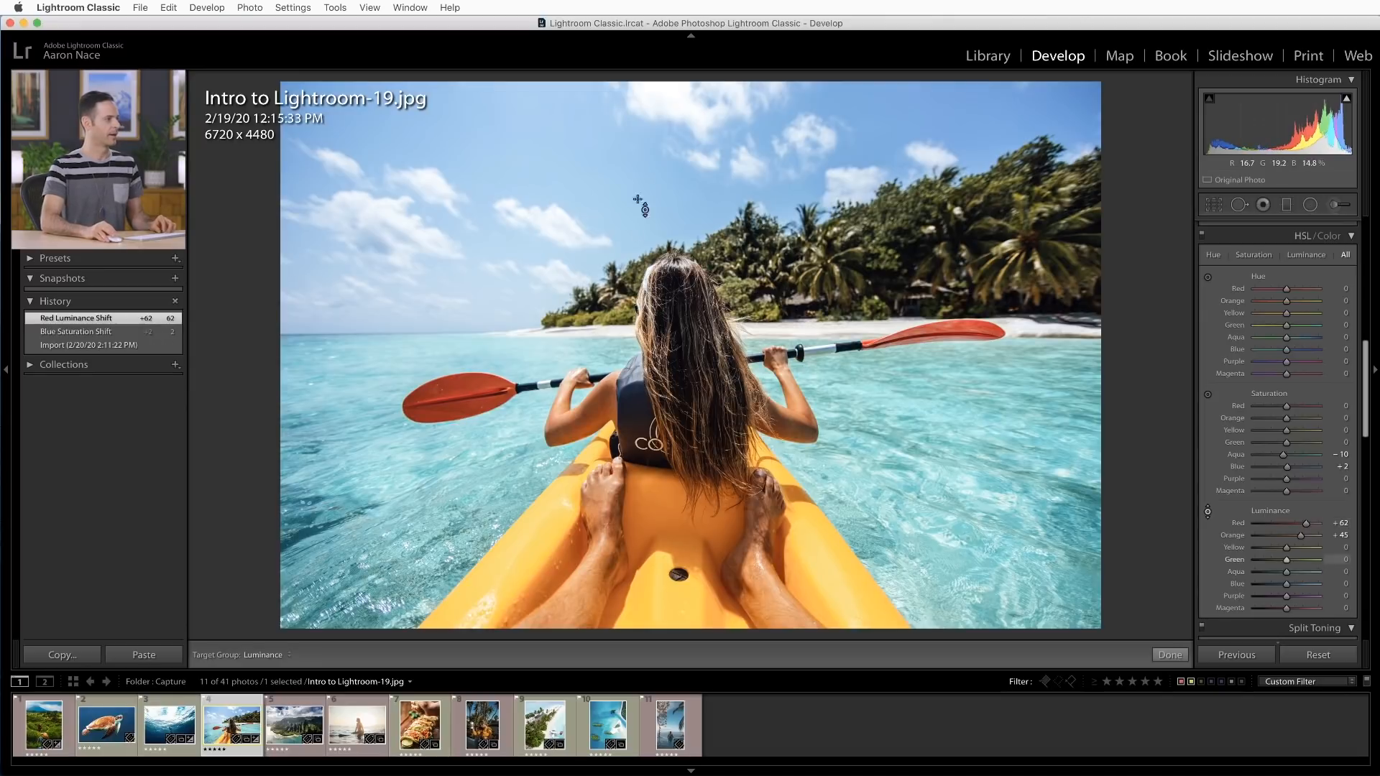
pyautogui.moveTo(475, 172)
pyautogui.mouseDown()
pyautogui.moveTo(474, 202)
pyautogui.moveTo(475, 181)
pyautogui.mouseUp()
pyautogui.moveTo(657, 186); pyautogui.dragTo(658, 186)
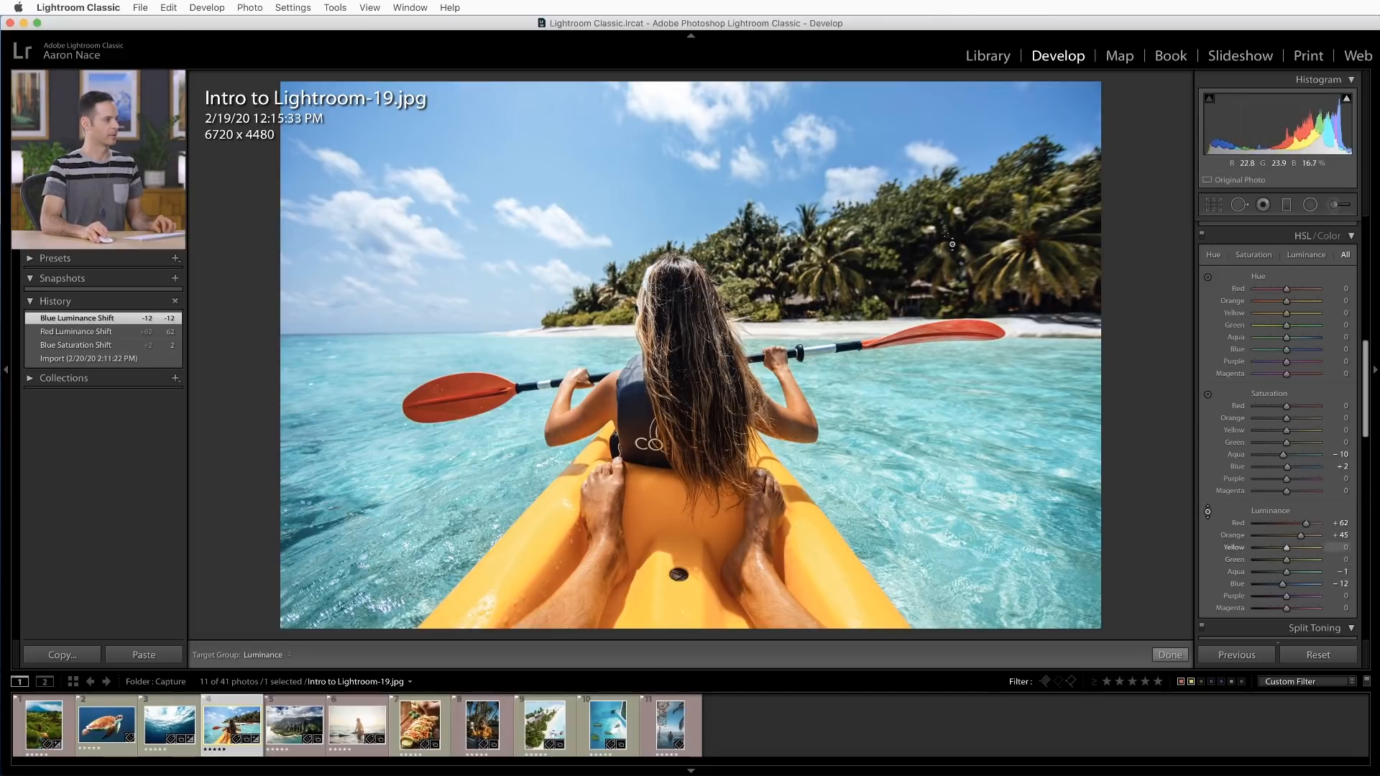
pyautogui.moveTo(1015, 249); pyautogui.dragTo(1015, 178)
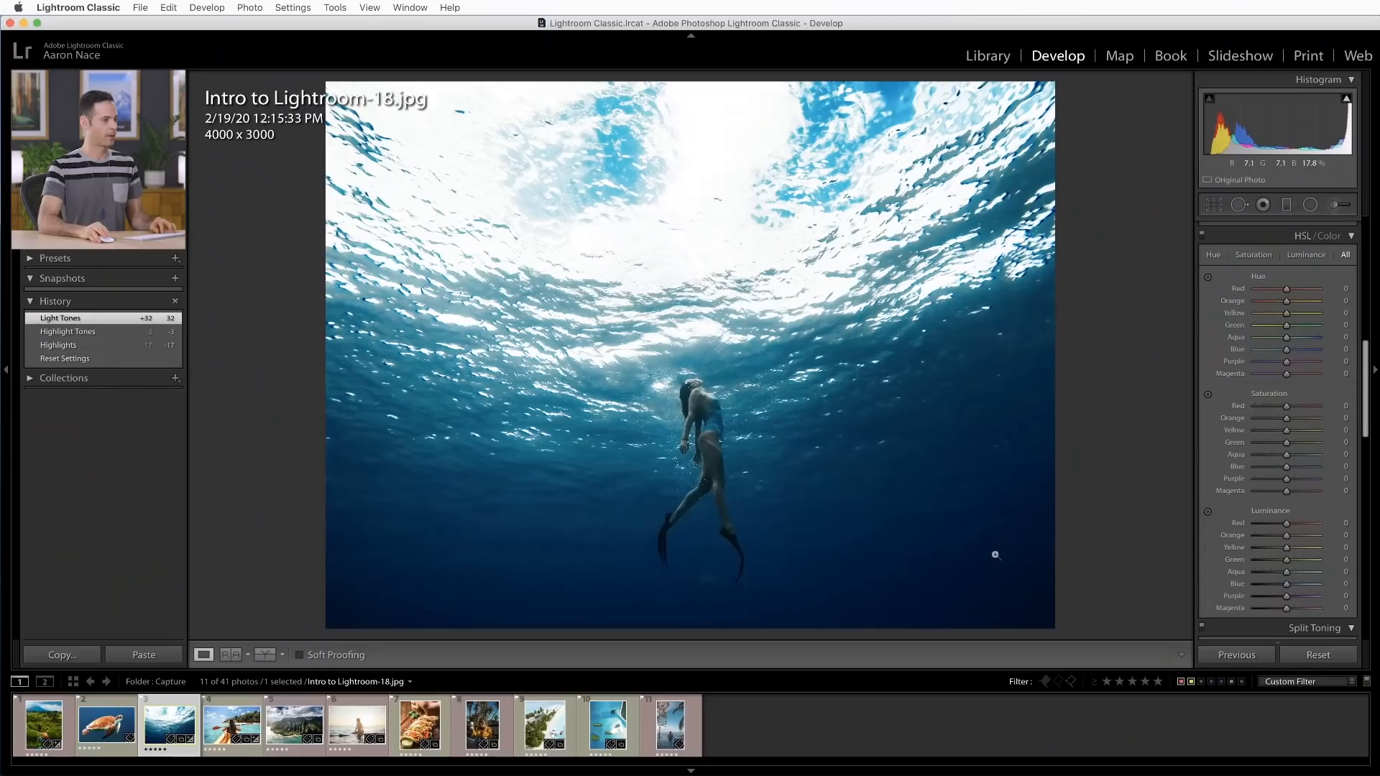
# - Try split toning the underwater photo with highlights at Hue 37, Saturation 87 and shadows at Hue 206, Saturation 64
pyautogui.scroll(-10, 1304, 422)
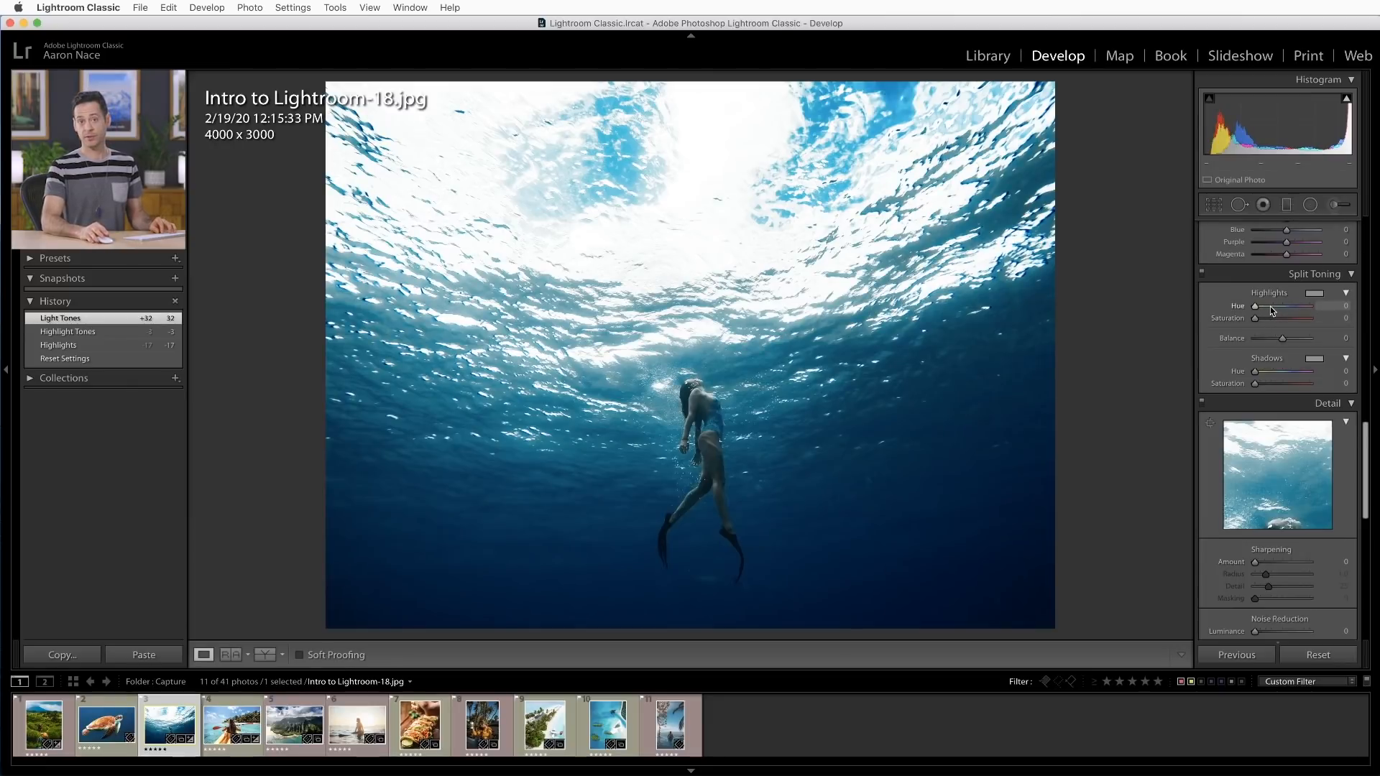
pyautogui.click(1270, 306)
pyautogui.moveTo(1270, 307); pyautogui.dragTo(1263, 310)
pyautogui.click(1272, 318)
pyautogui.moveTo(1279, 313)
pyautogui.mouseDown()
pyautogui.moveTo(1307, 304)
pyautogui.moveTo(1263, 304)
pyautogui.mouseUp()
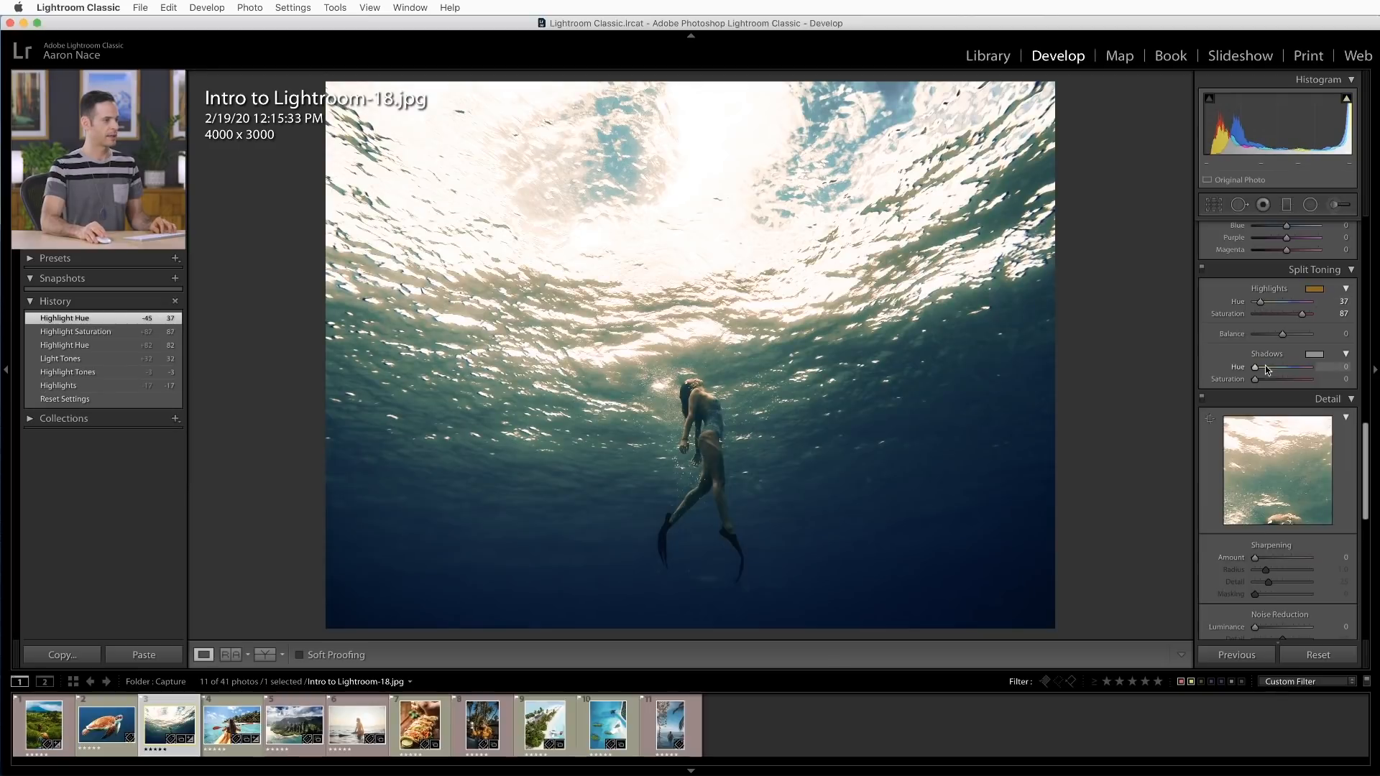
pyautogui.moveTo(1280, 371)
pyautogui.mouseDown()
pyautogui.moveTo(1259, 368)
pyautogui.moveTo(1286, 369)
pyautogui.mouseUp()
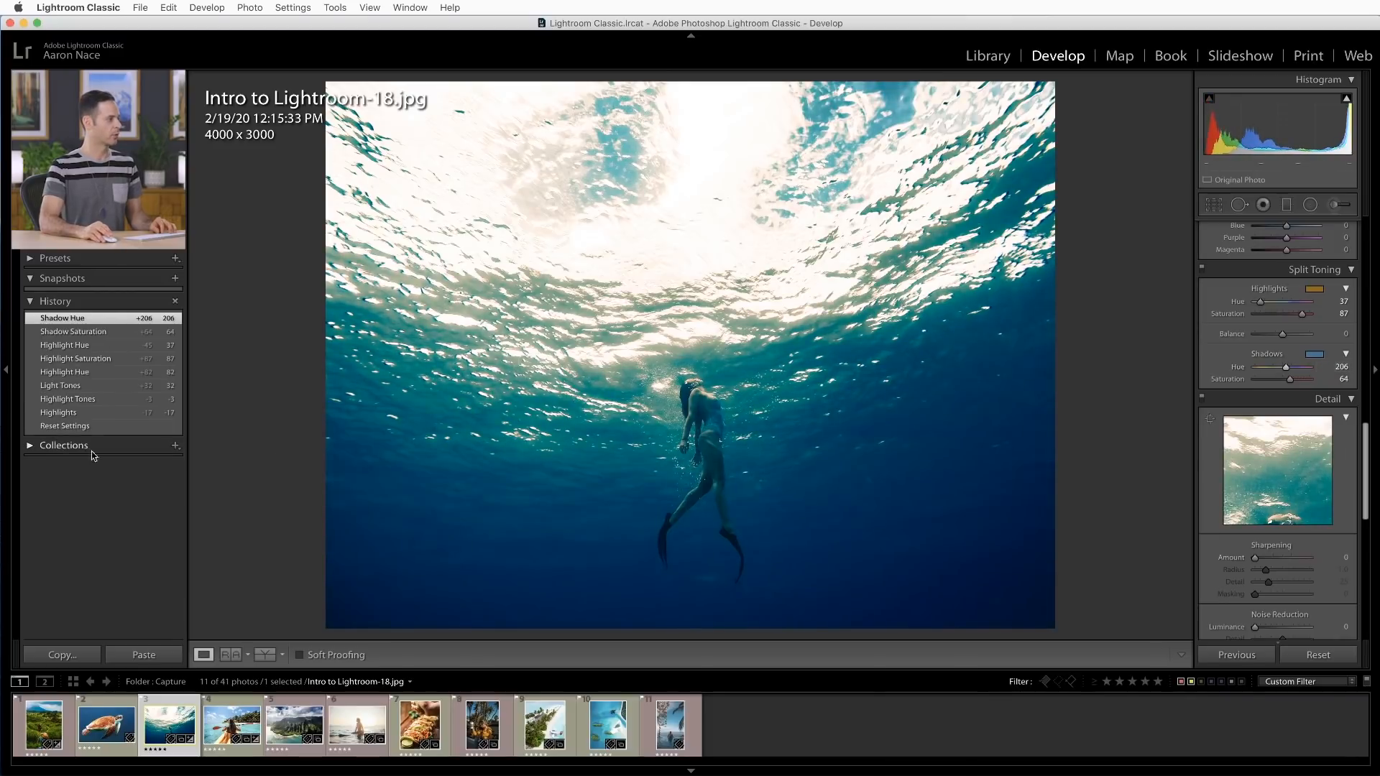
# - Compare the Highlights and Shadow Hue history states, and return the underwater photo to the Highlights state
pyautogui.click(85, 414)
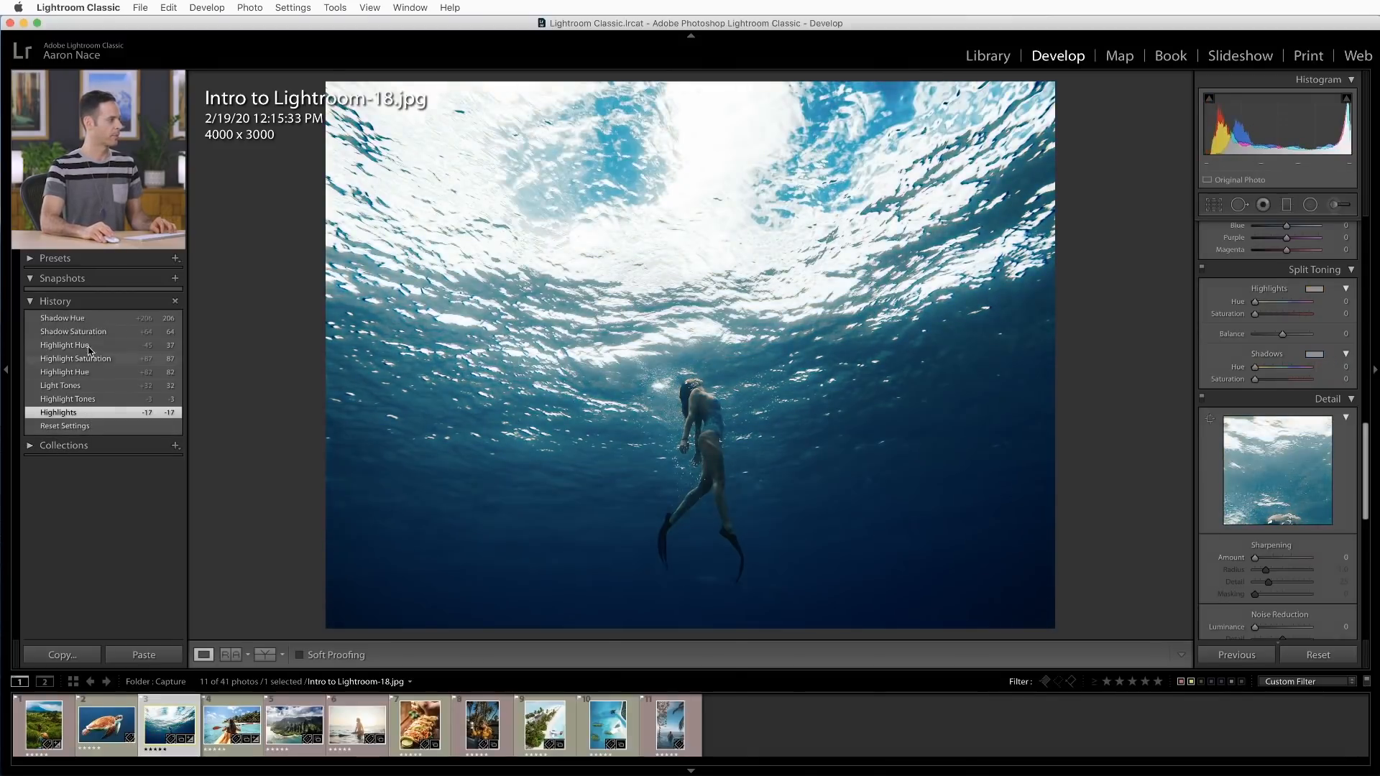
pyautogui.click(100, 321)
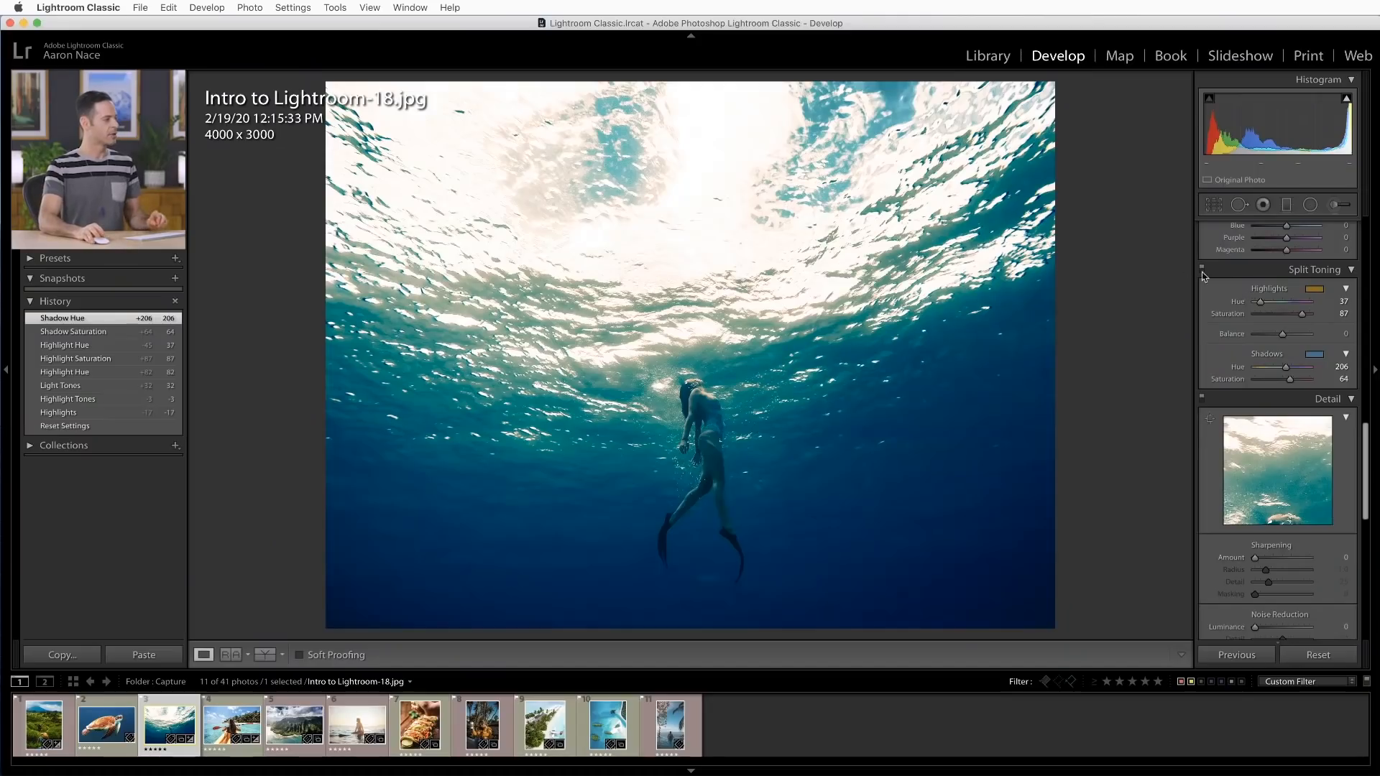
pyautogui.click(79, 414)
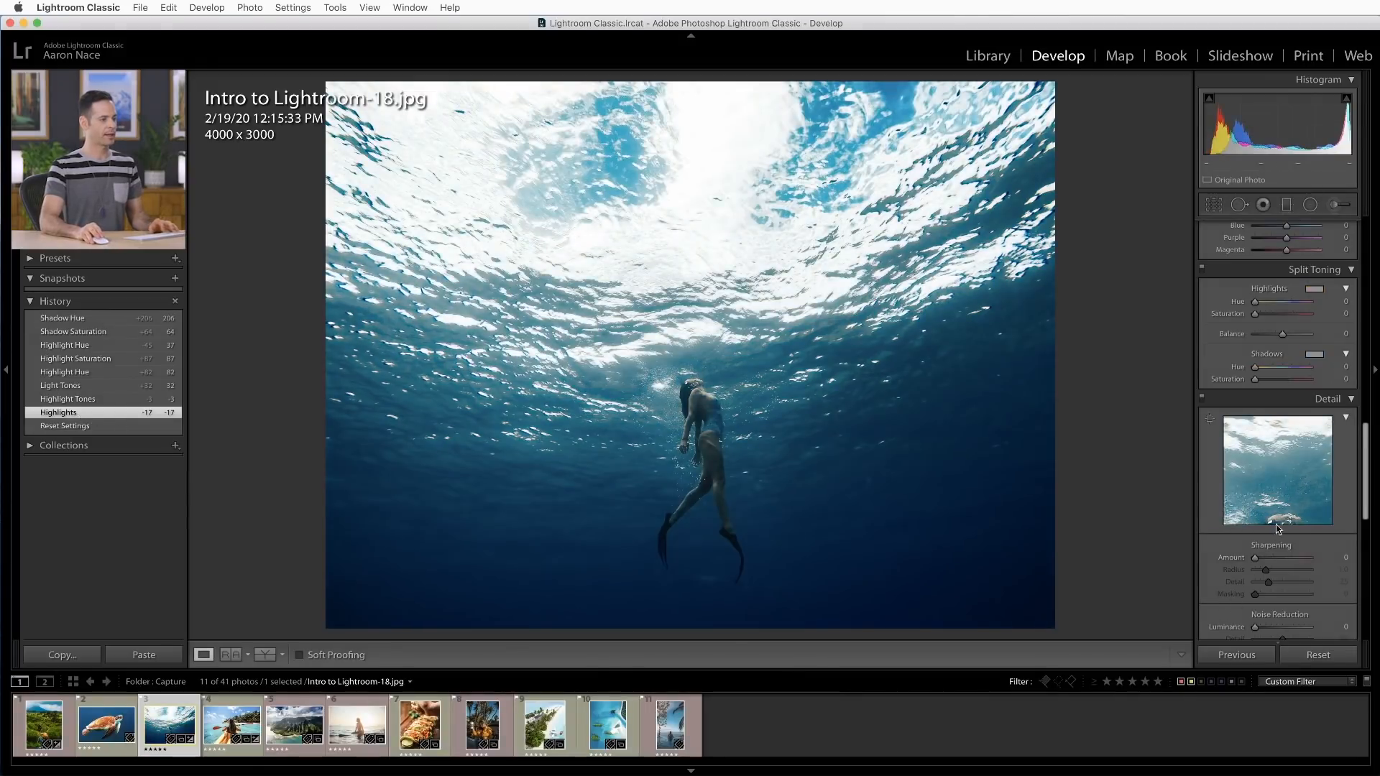
# - Try strong sharpening with Amount 150, Radius 2.4, Detail 32 and Masking 49, and inspect the swimmer up close
pyautogui.scroll(-3, 1268, 467)
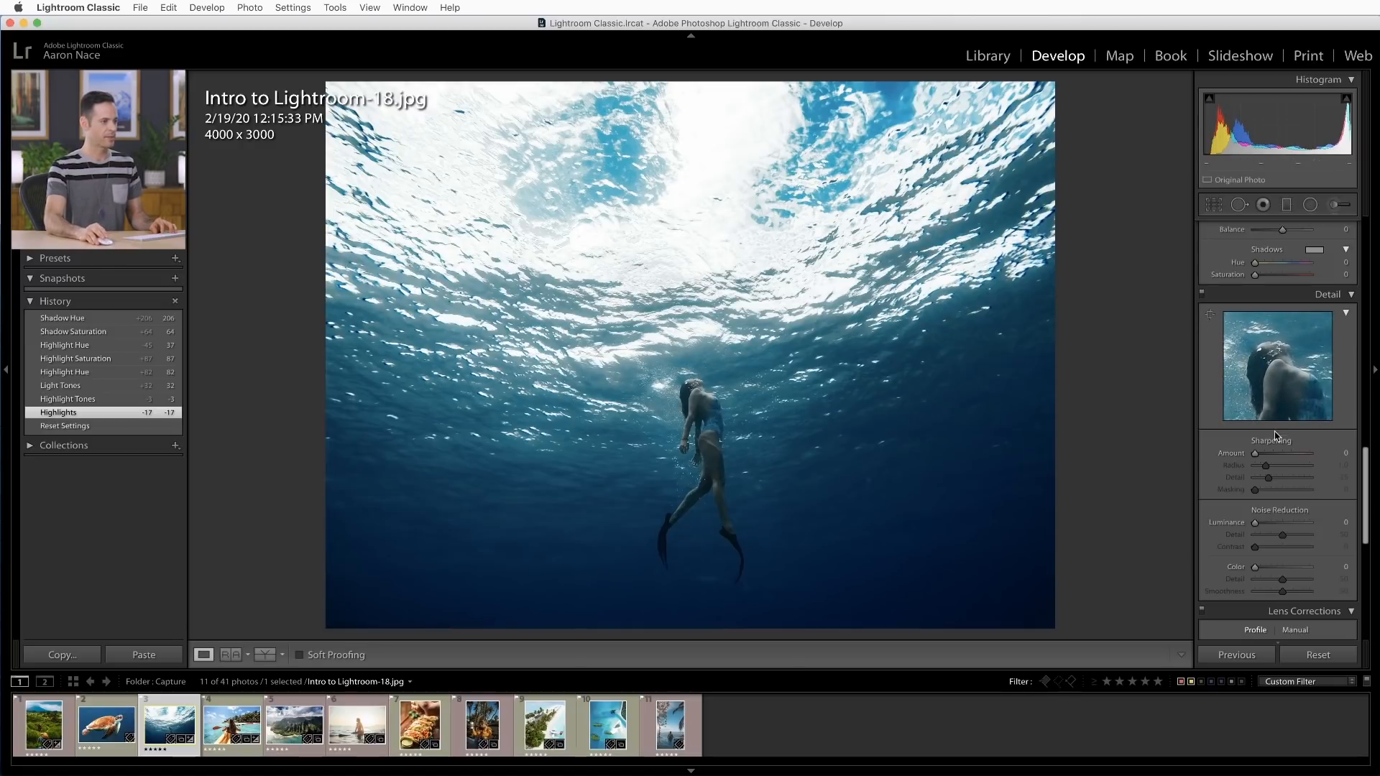
pyautogui.moveTo(1302, 455); pyautogui.dragTo(1292, 457)
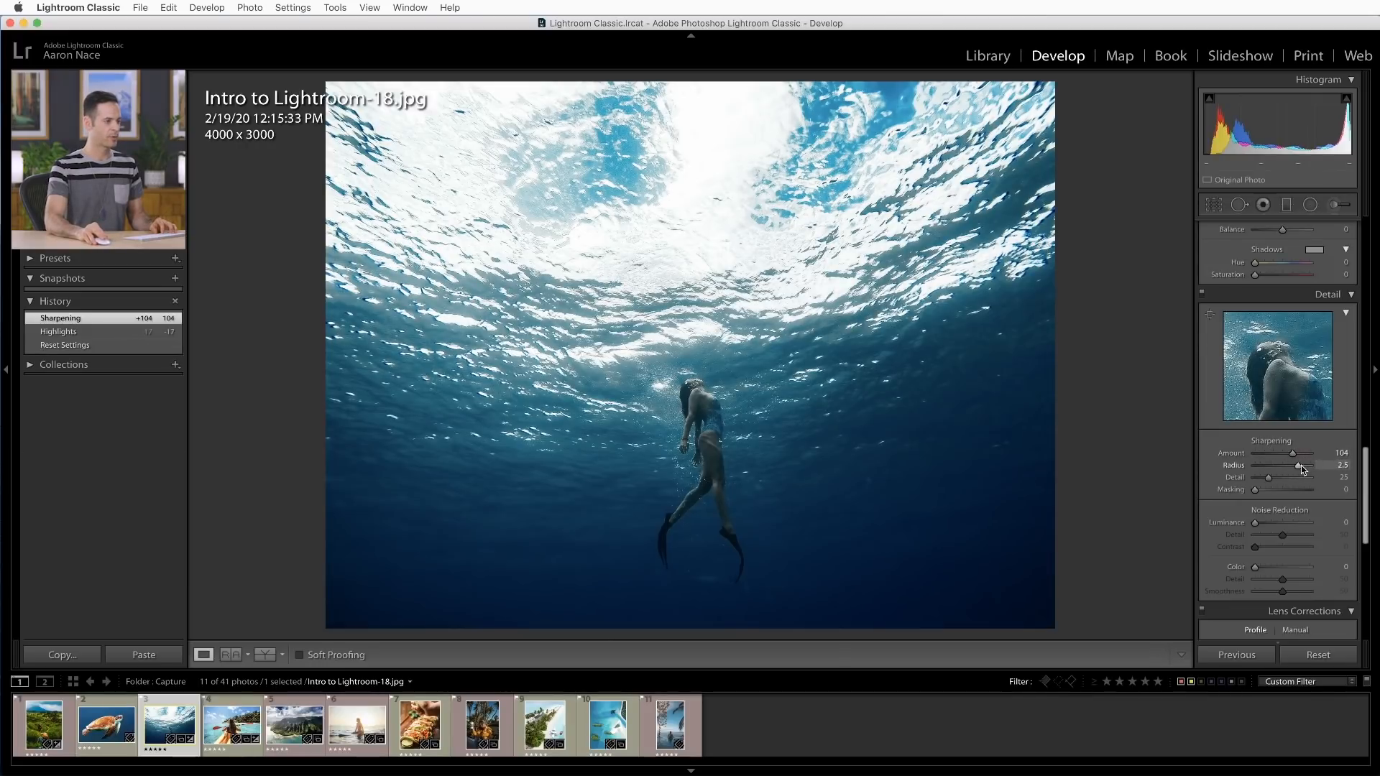
pyautogui.moveTo(1302, 469); pyautogui.dragTo(1301, 469)
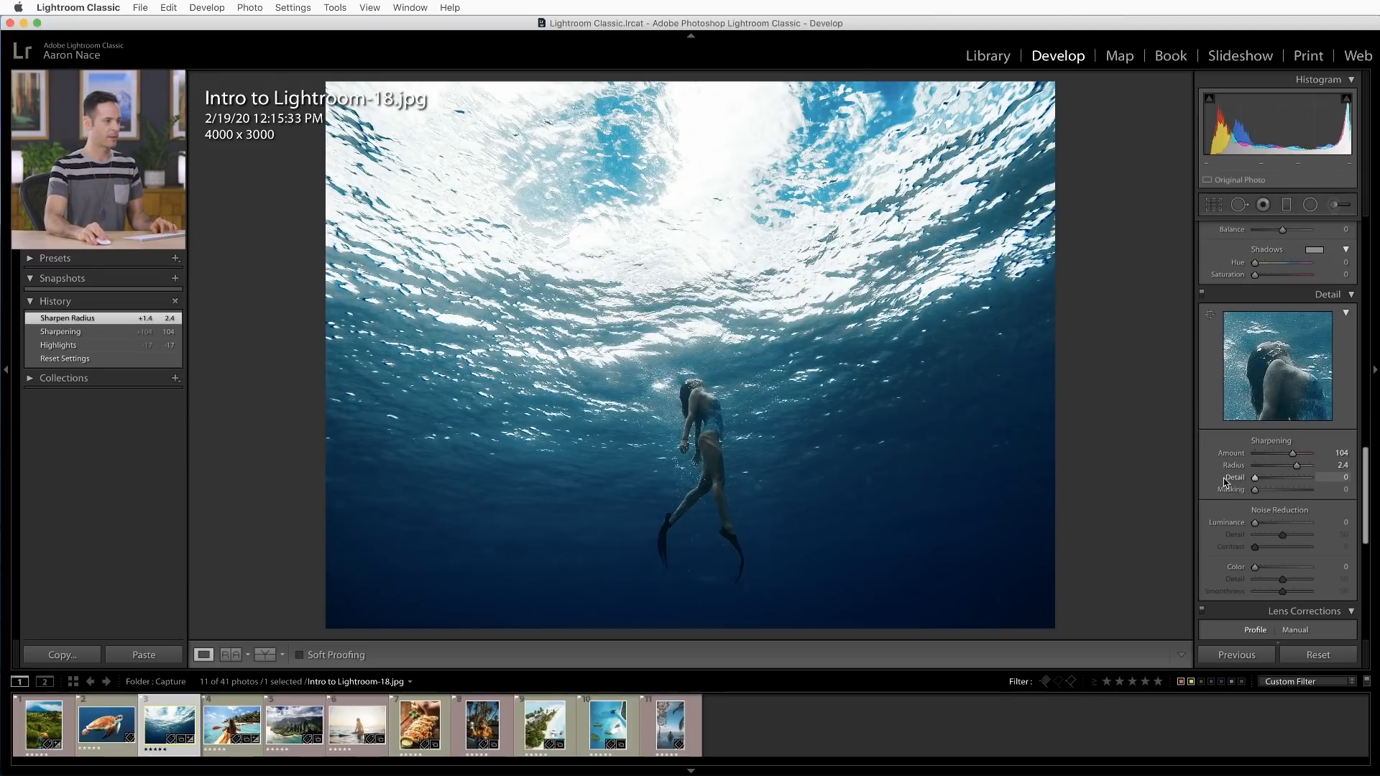
pyautogui.moveTo(1260, 487)
pyautogui.mouseDown()
pyautogui.moveTo(1283, 486)
pyautogui.moveTo(1270, 486)
pyautogui.mouseUp()
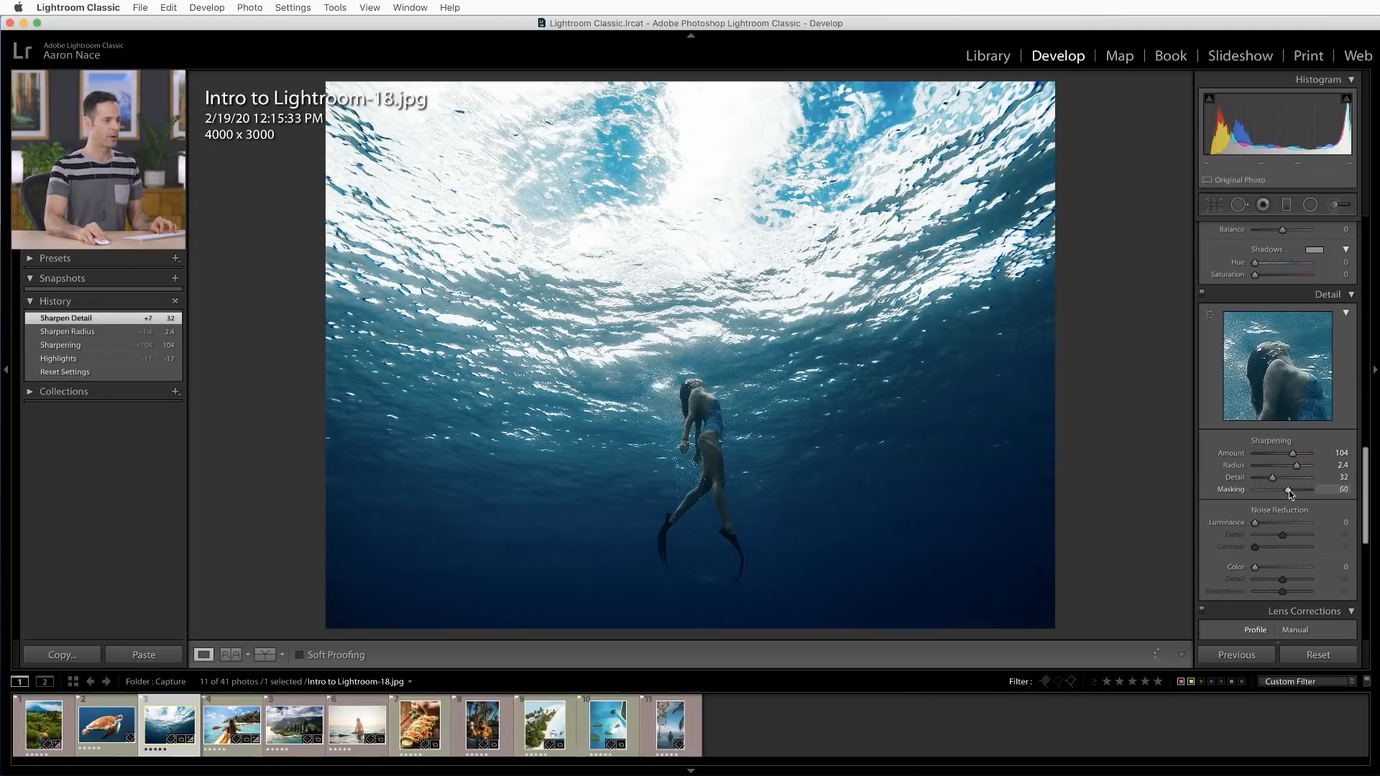
pyautogui.moveTo(1298, 492); pyautogui.dragTo(1322, 457)
pyautogui.click(711, 414)
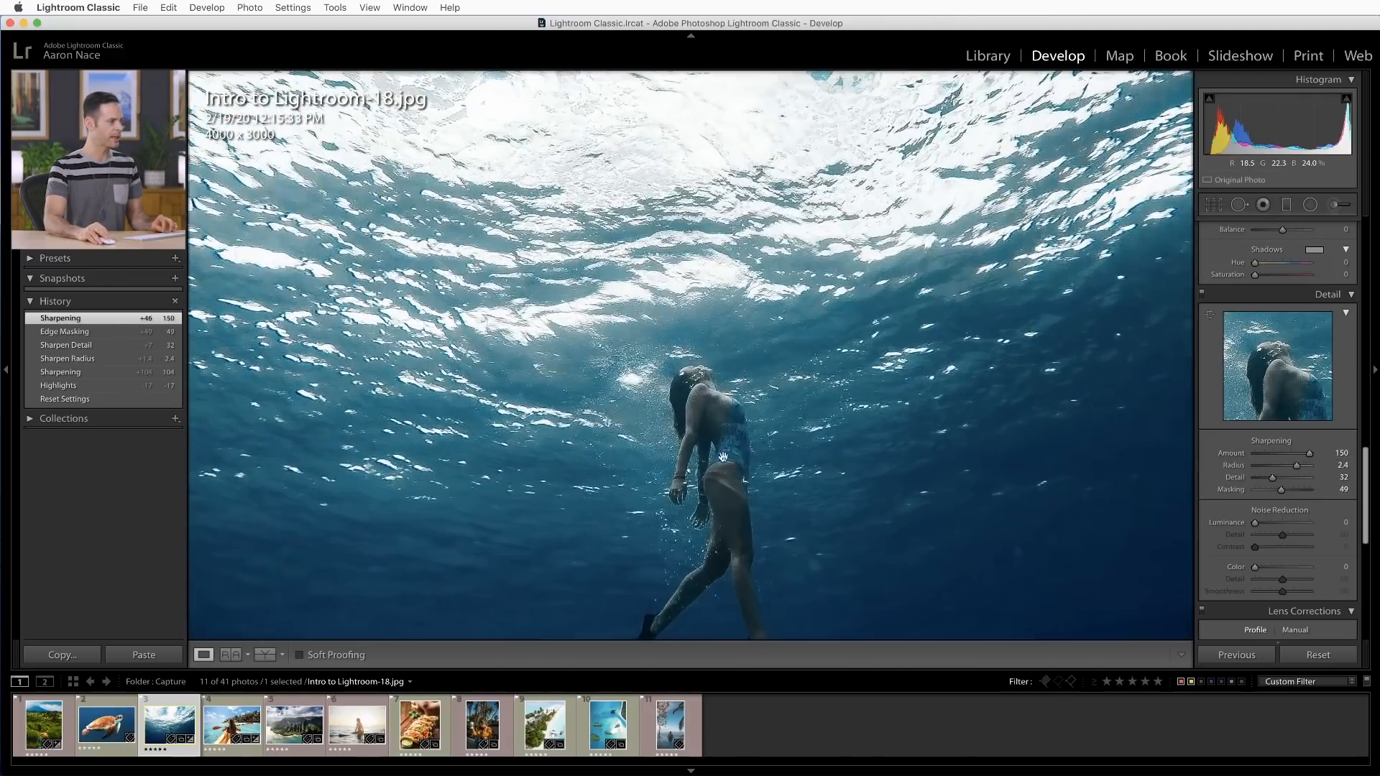
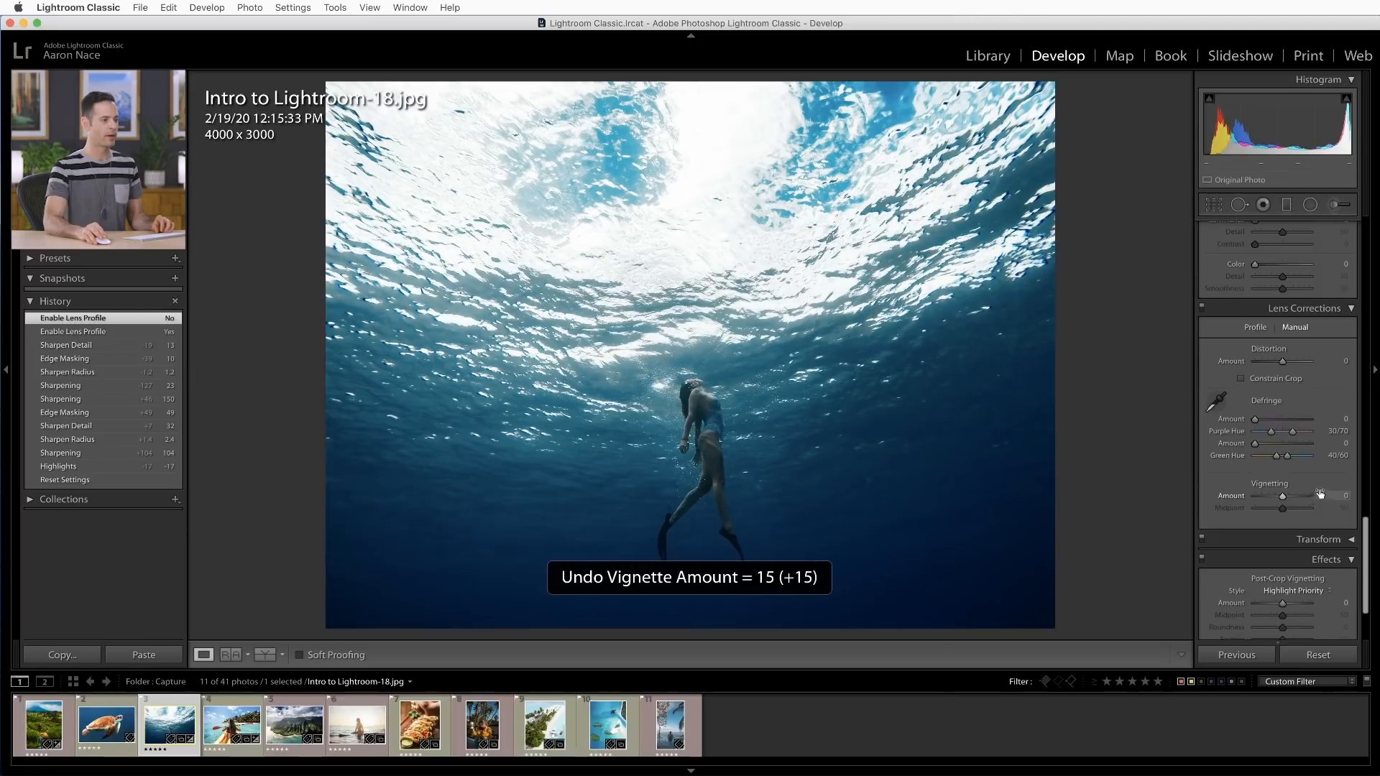
# - Add a light post-crop vignette with Amount +15, Midpoint 12, Roundness +6 and Feather 97
pyautogui.scroll(-2, 1313, 451)
pyautogui.scroll(-3, 1313, 453)
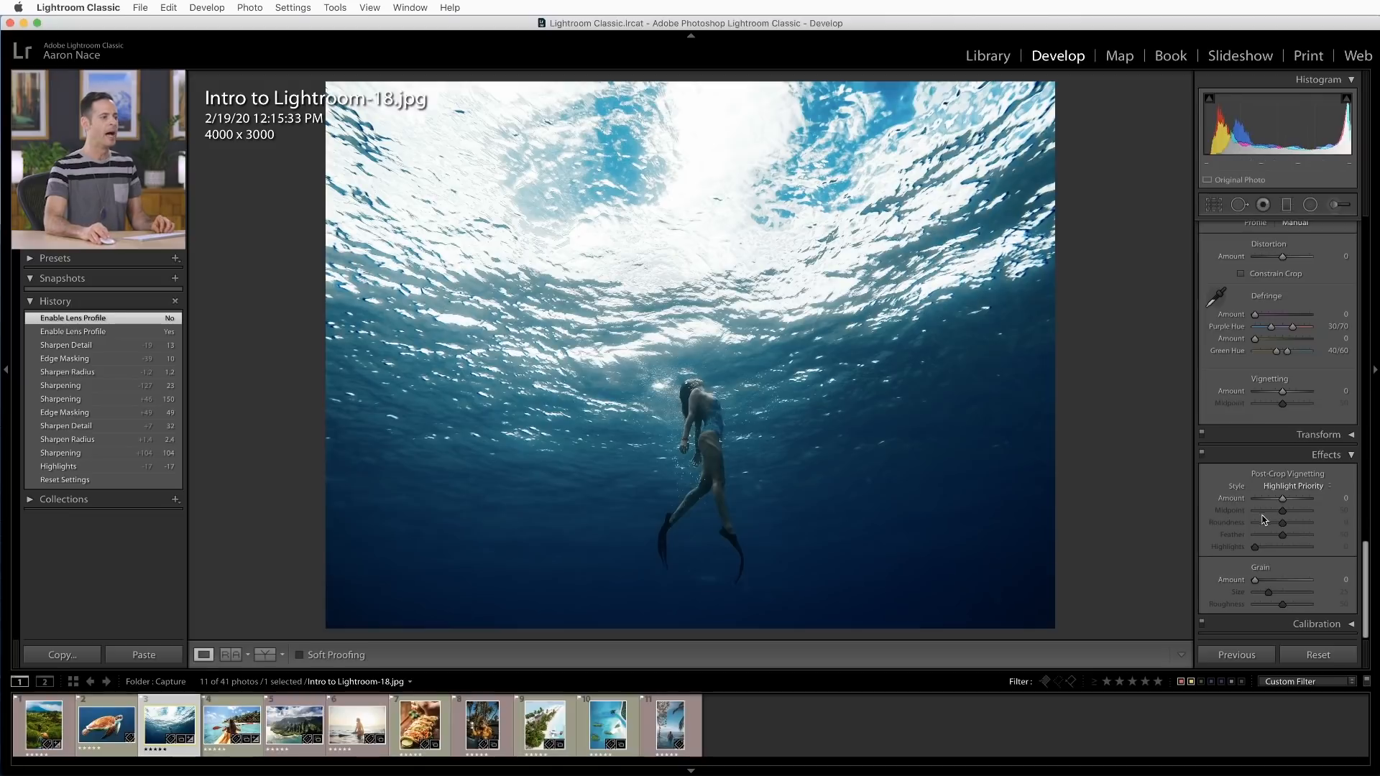
pyautogui.moveTo(1283, 500)
pyautogui.mouseDown()
pyautogui.moveTo(1311, 499)
pyautogui.moveTo(1246, 500)
pyautogui.moveTo(1287, 499)
pyautogui.moveTo(1290, 513)
pyautogui.moveTo(1271, 513)
pyautogui.mouseUp()
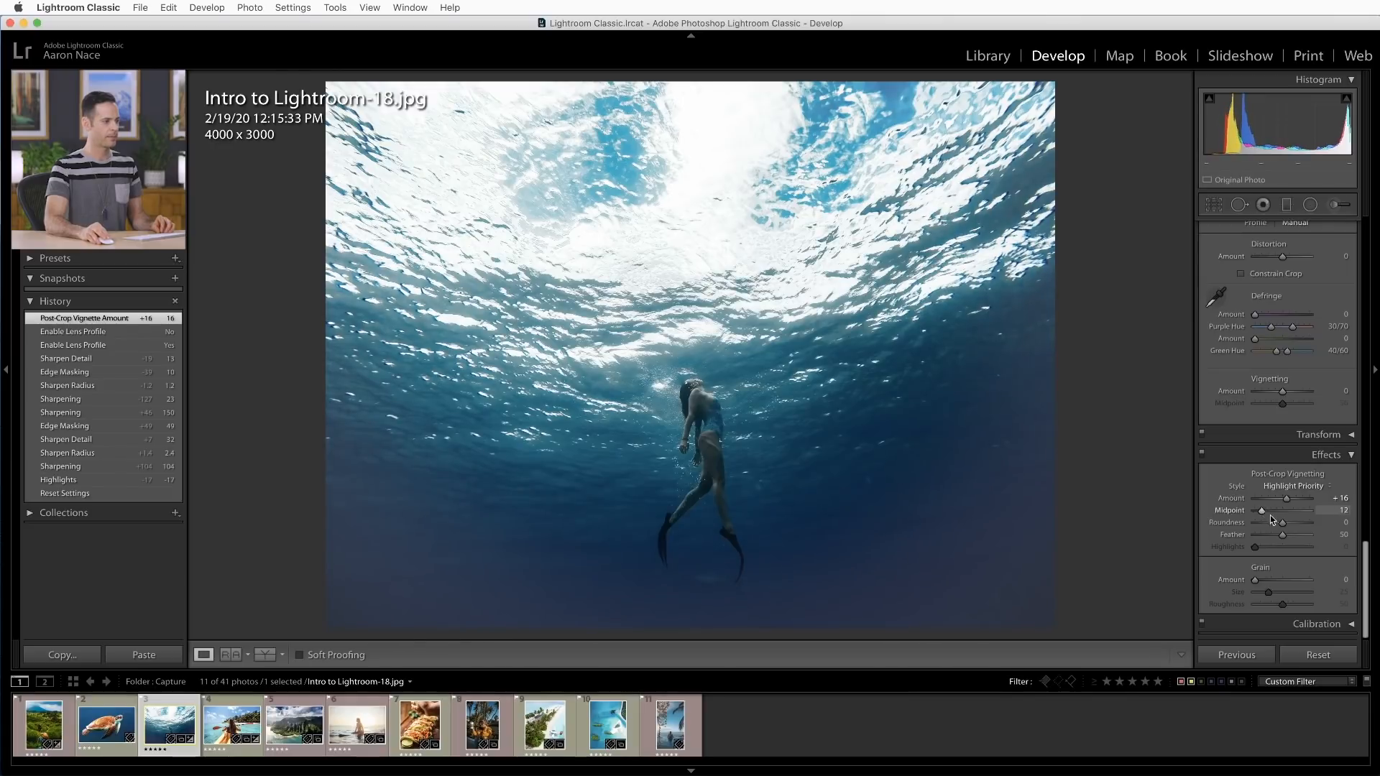
pyautogui.moveTo(1282, 522)
pyautogui.mouseDown()
pyautogui.moveTo(1258, 523)
pyautogui.moveTo(1309, 535)
pyautogui.moveTo(1287, 502)
pyautogui.mouseUp()
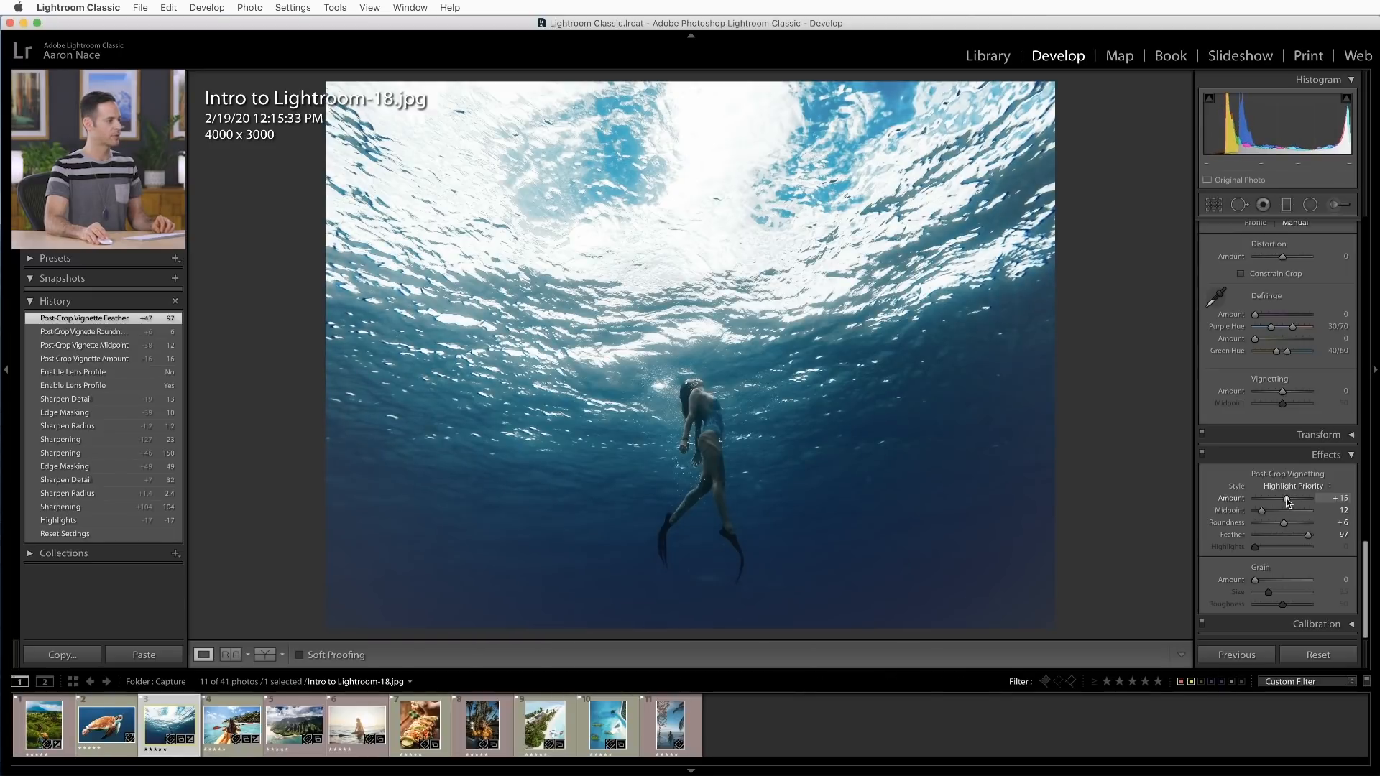
# - Try a post-crop vignette amount of +51, undo it, and set the amount to +13
pyautogui.moveTo(1287, 502); pyautogui.dragTo(1298, 501)
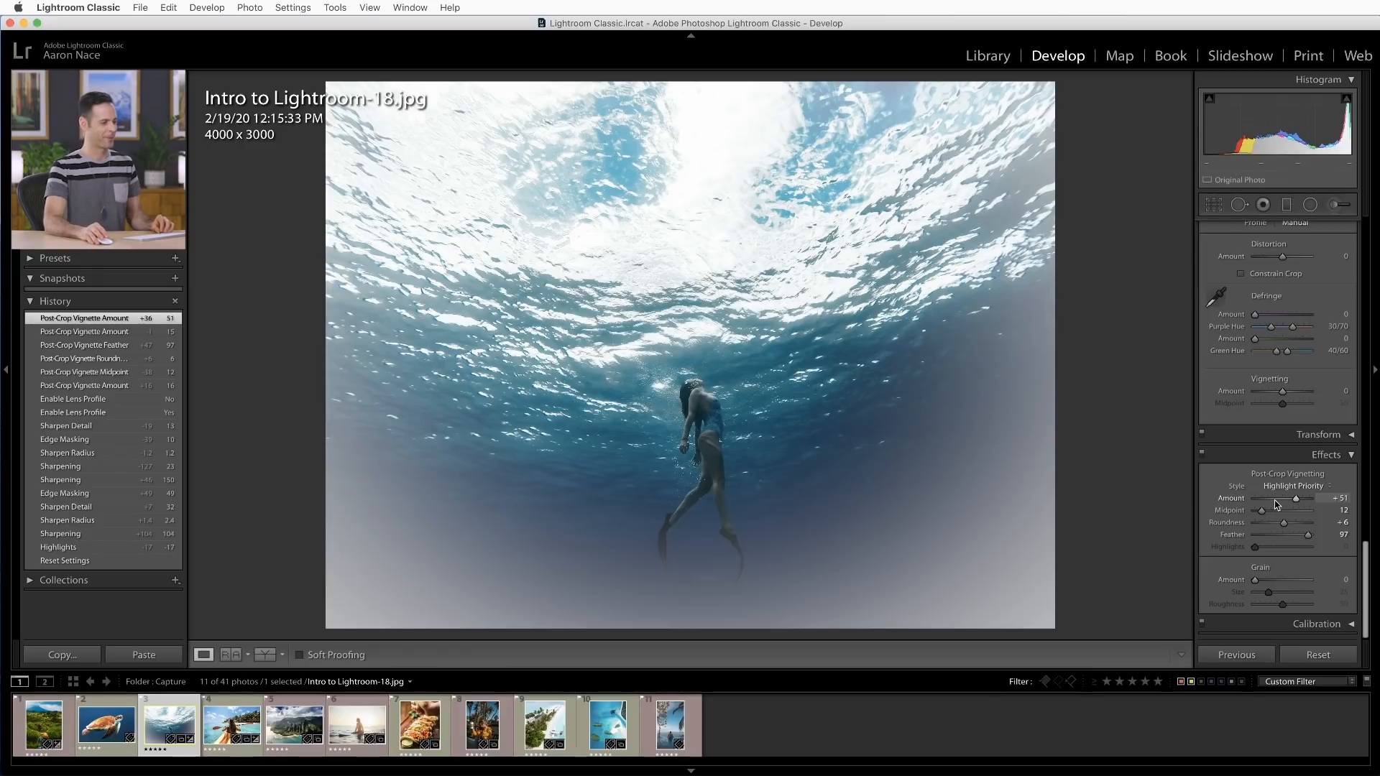
pyautogui.press('cmd+z')
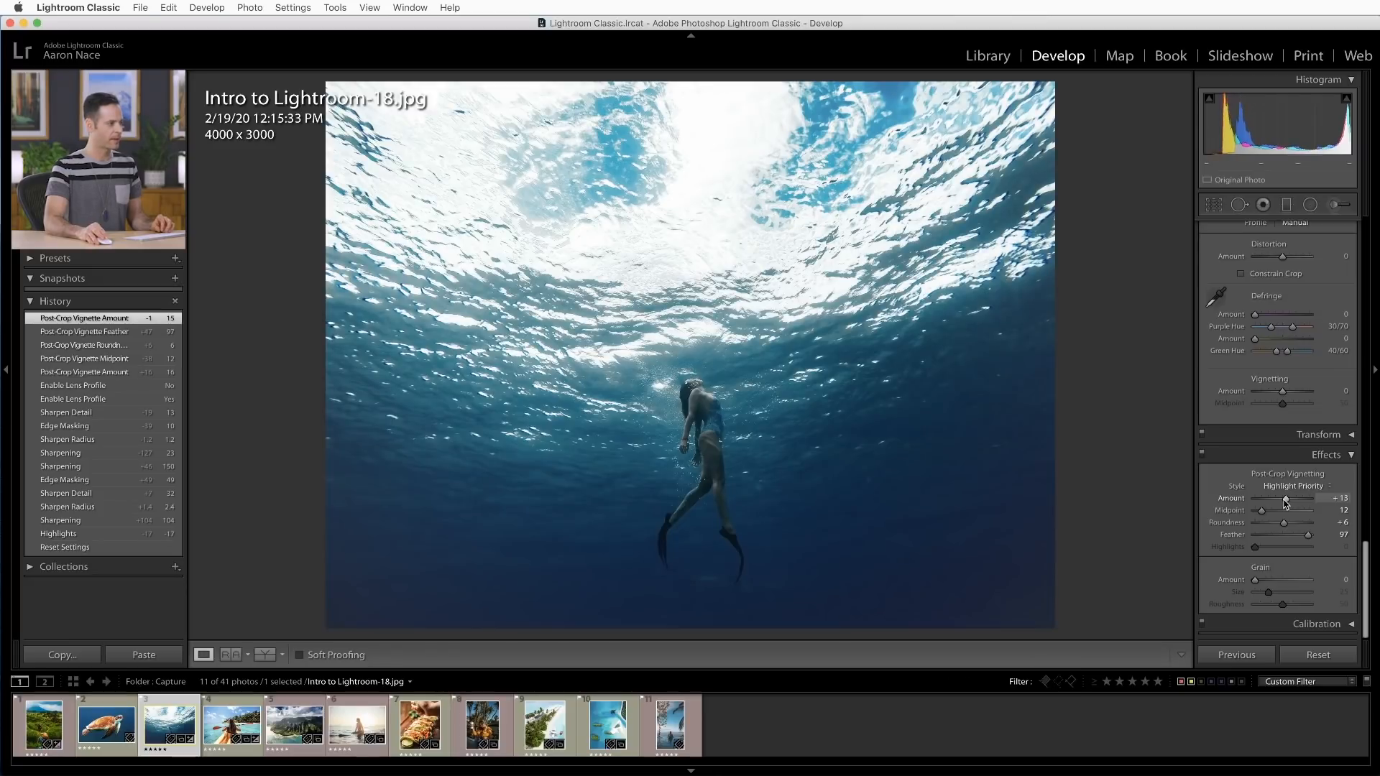
pyautogui.moveTo(1286, 503); pyautogui.dragTo(1285, 504)
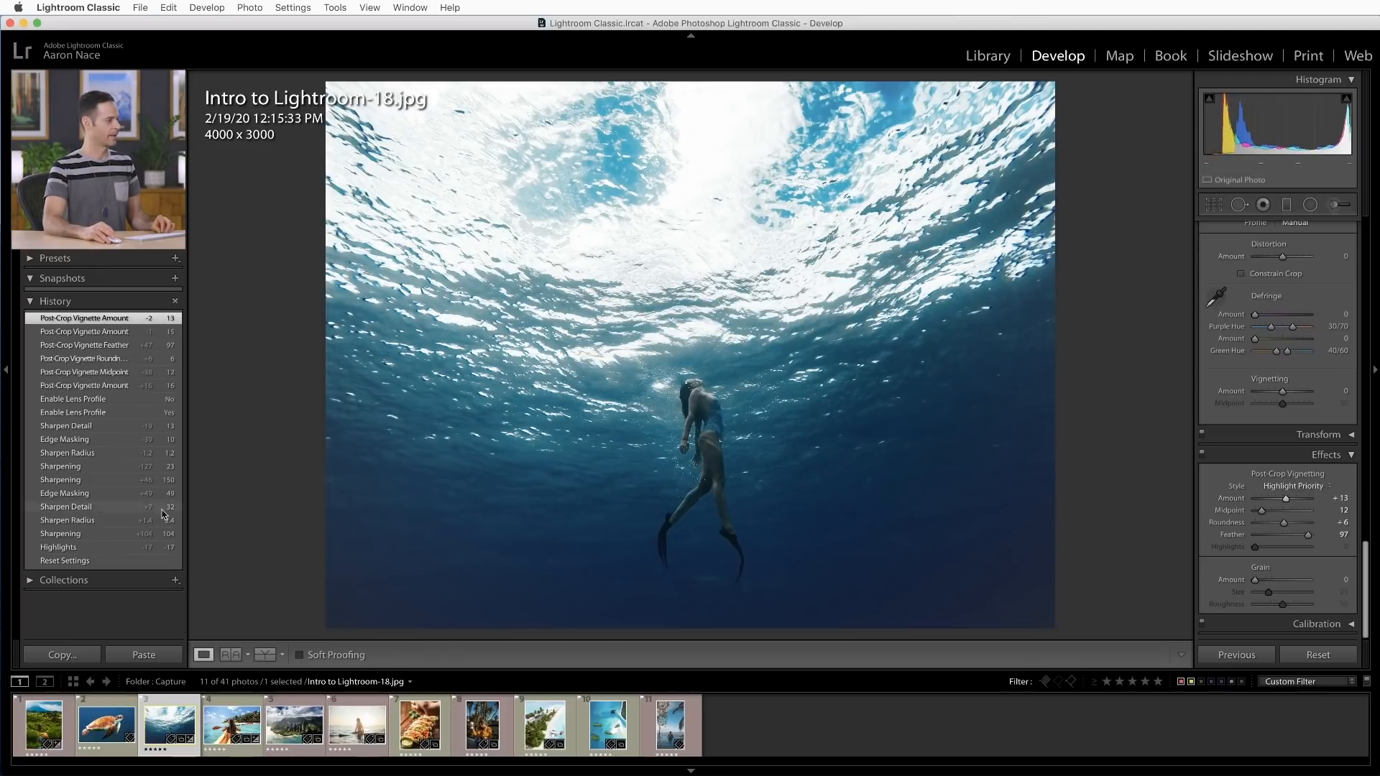
# - Compare the photo's Highlights history state with the latest post-crop vignette state, staying on the latest
pyautogui.click(99, 550)
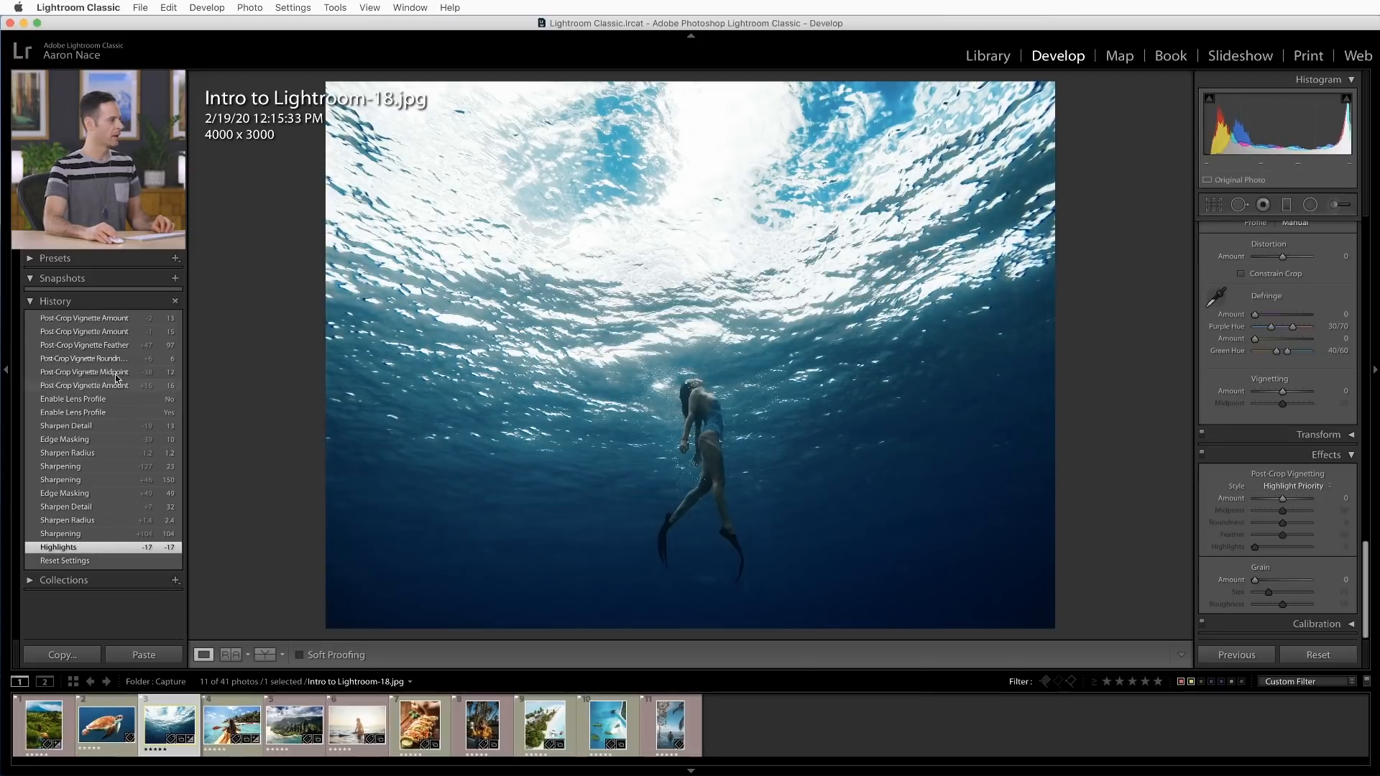
pyautogui.click(126, 320)
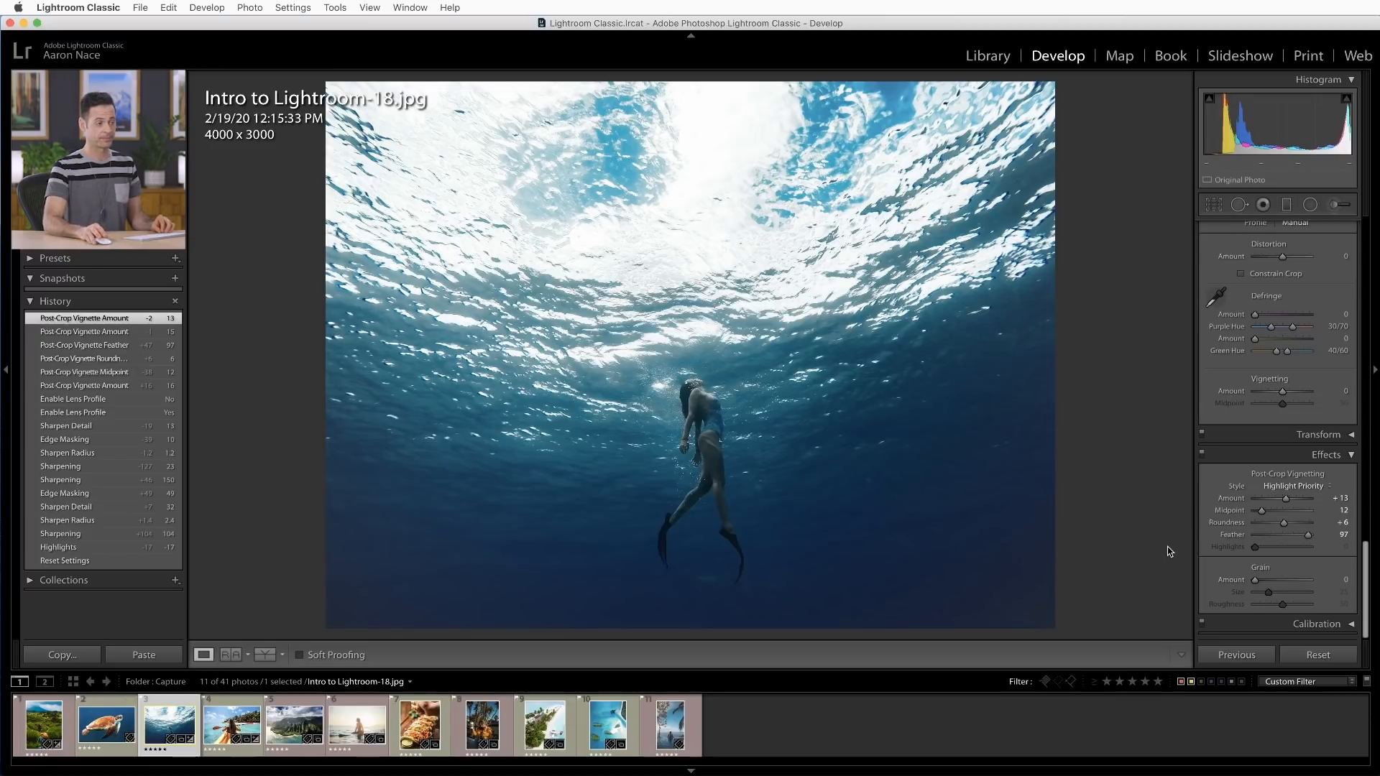
# - Open the Transform settings and look over the Upright correction options
pyautogui.click(1318, 434)
pyautogui.moveTo(1282, 438); pyautogui.dragTo(1291, 438)
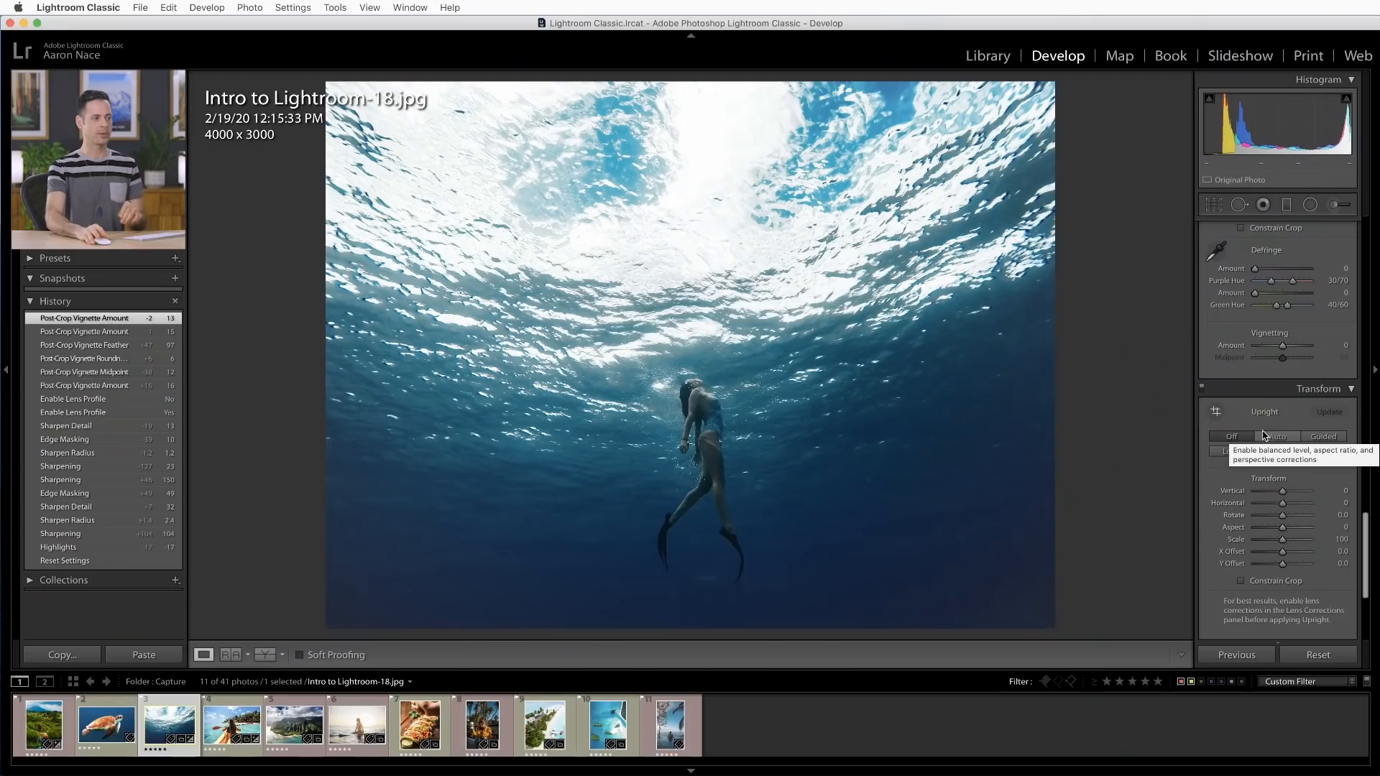
# - Collapse the Transform settings and look over the Calibration settings
pyautogui.click(1320, 390)
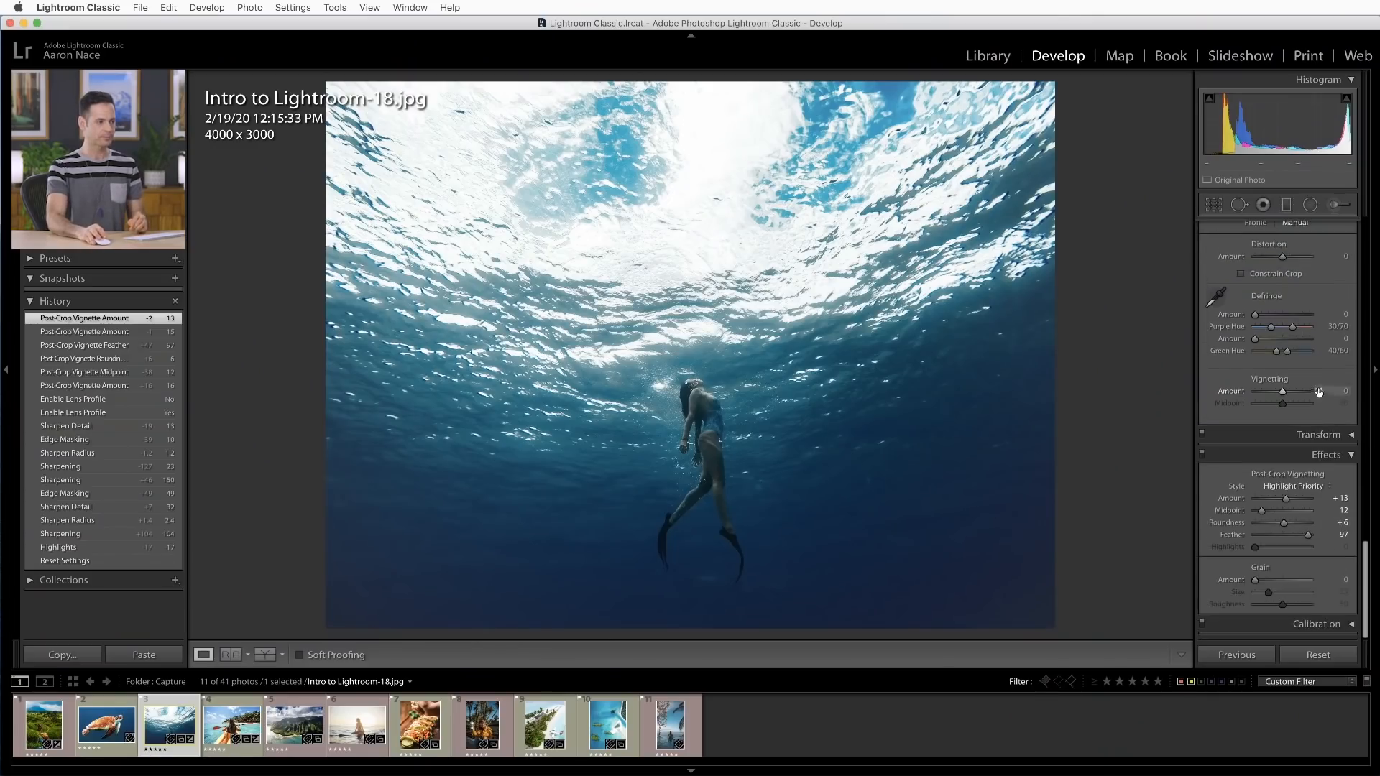
pyautogui.click(1317, 625)
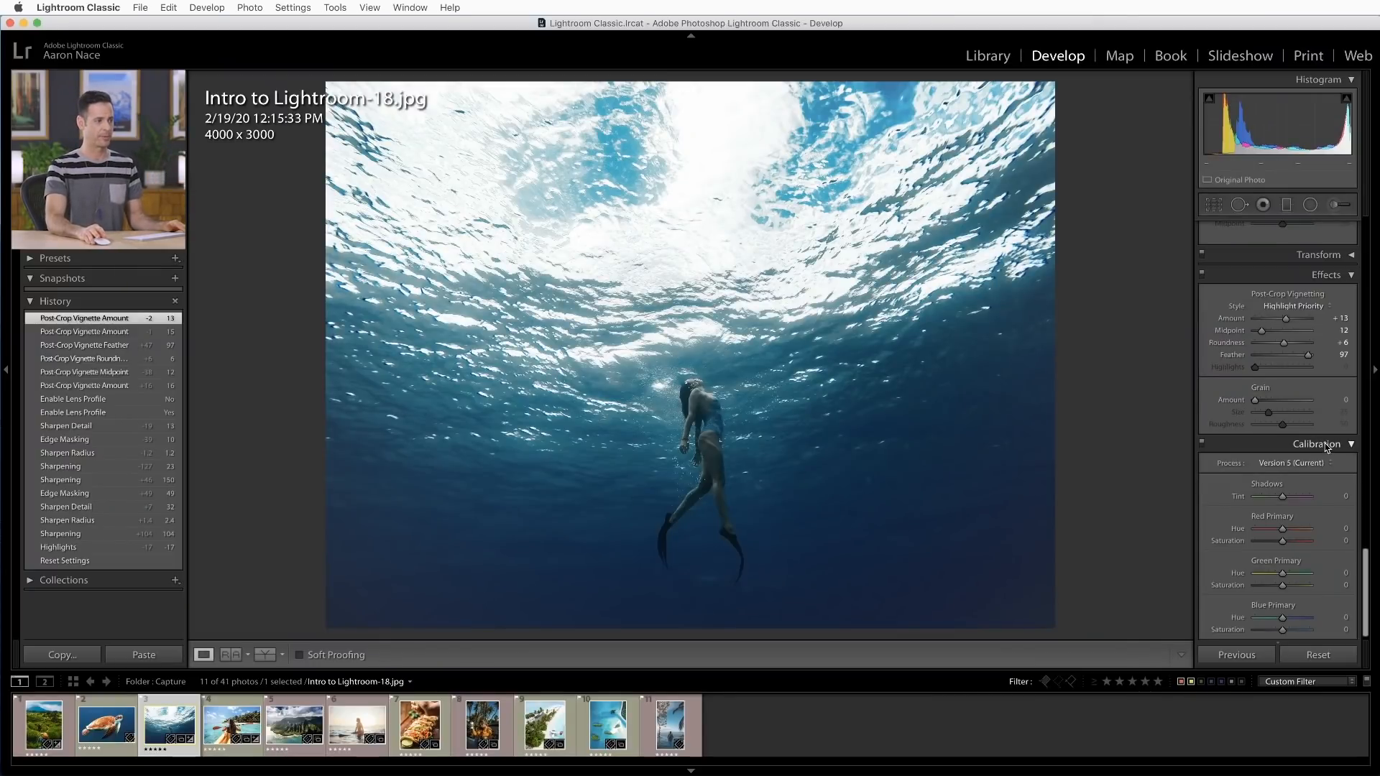
# - Cool the underwater photo's white balance by setting Temp to -30 and Tint to -31
pyautogui.scroll(5, 1326, 447)
pyautogui.scroll(2, 1258, 550)
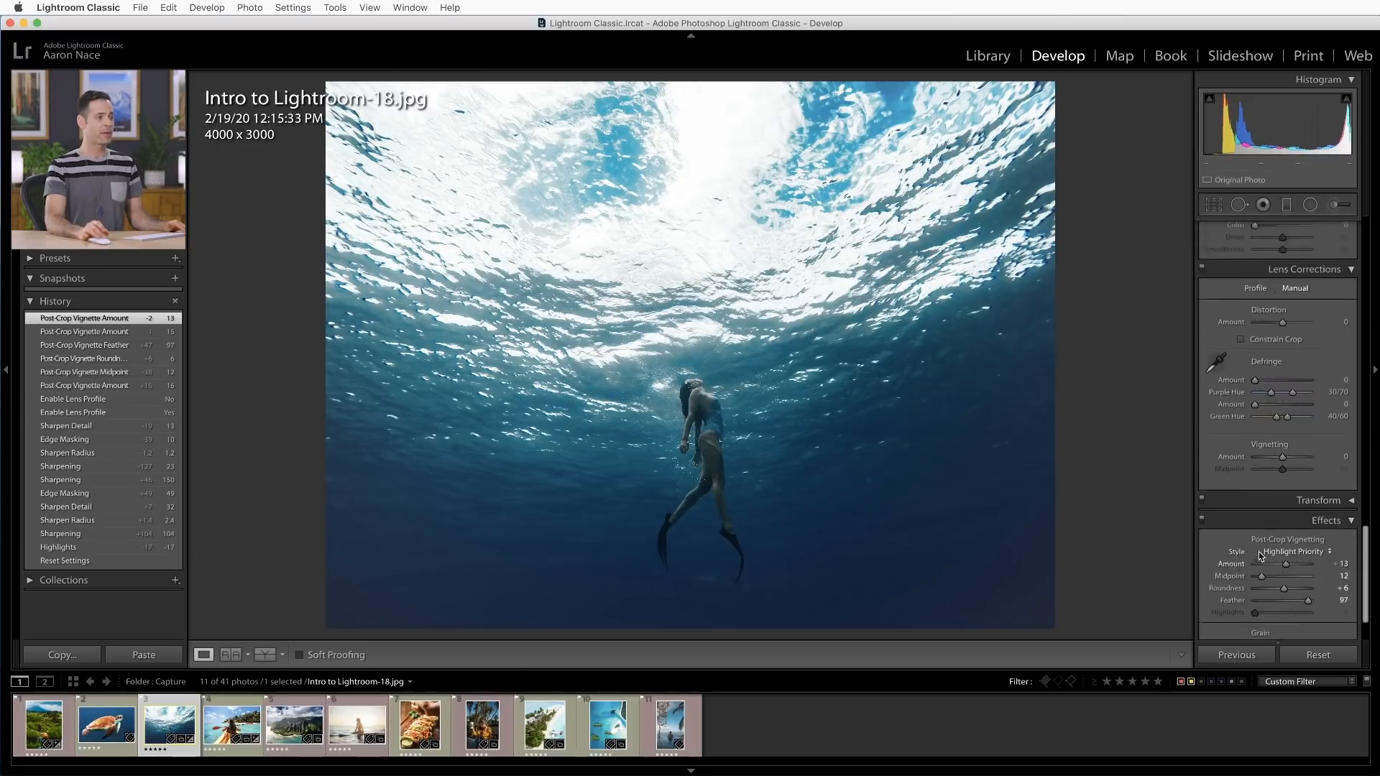
pyautogui.scroll(15, 1258, 551)
pyautogui.scroll(4, 1258, 552)
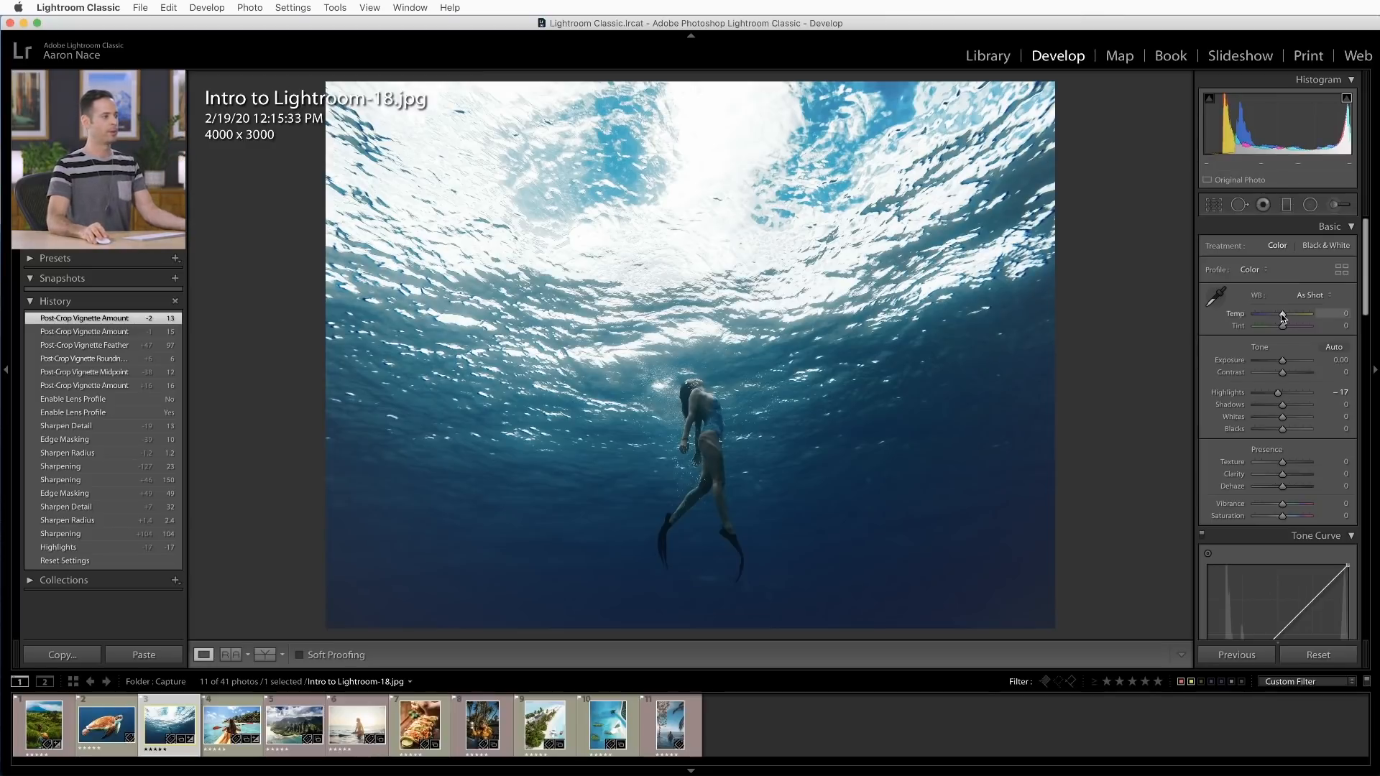
pyautogui.moveTo(1280, 313); pyautogui.dragTo(1271, 320)
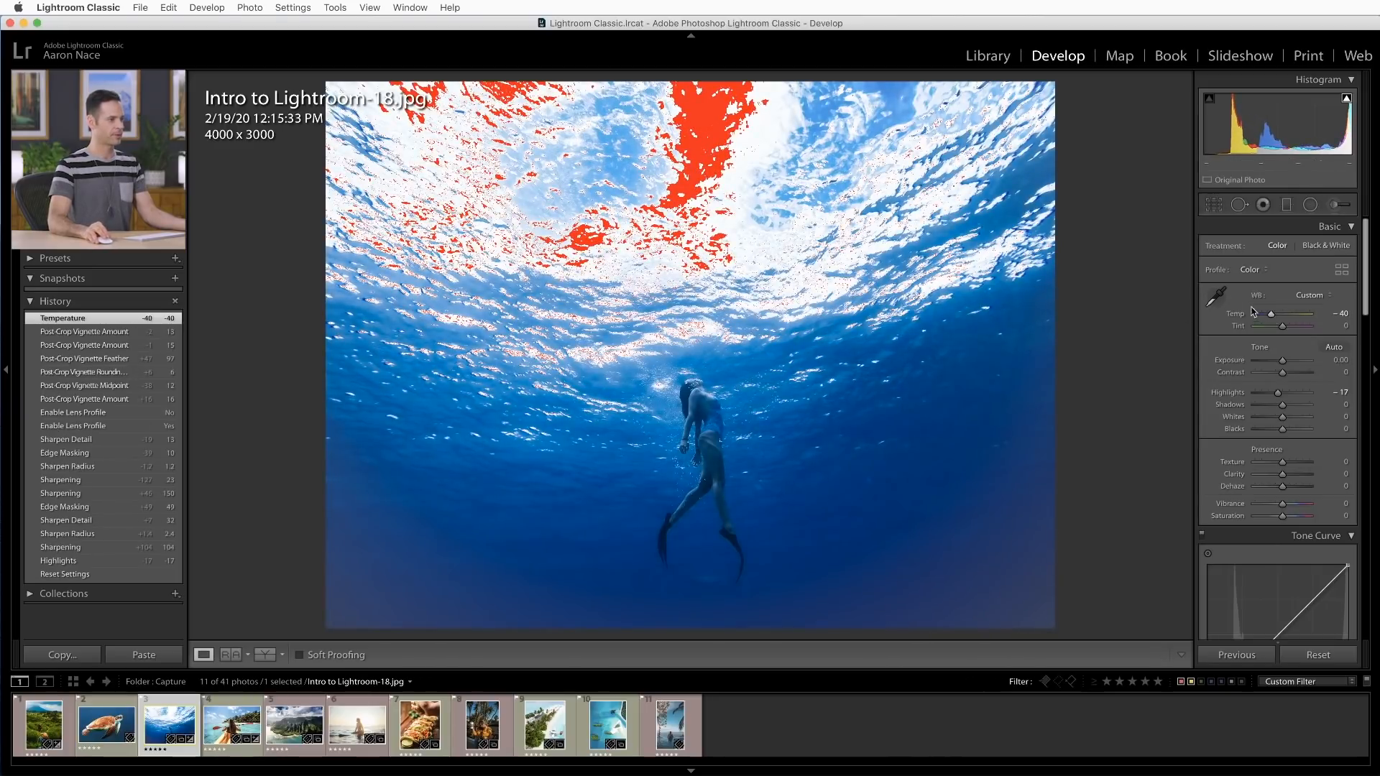
pyautogui.moveTo(1282, 325); pyautogui.dragTo(1274, 321)
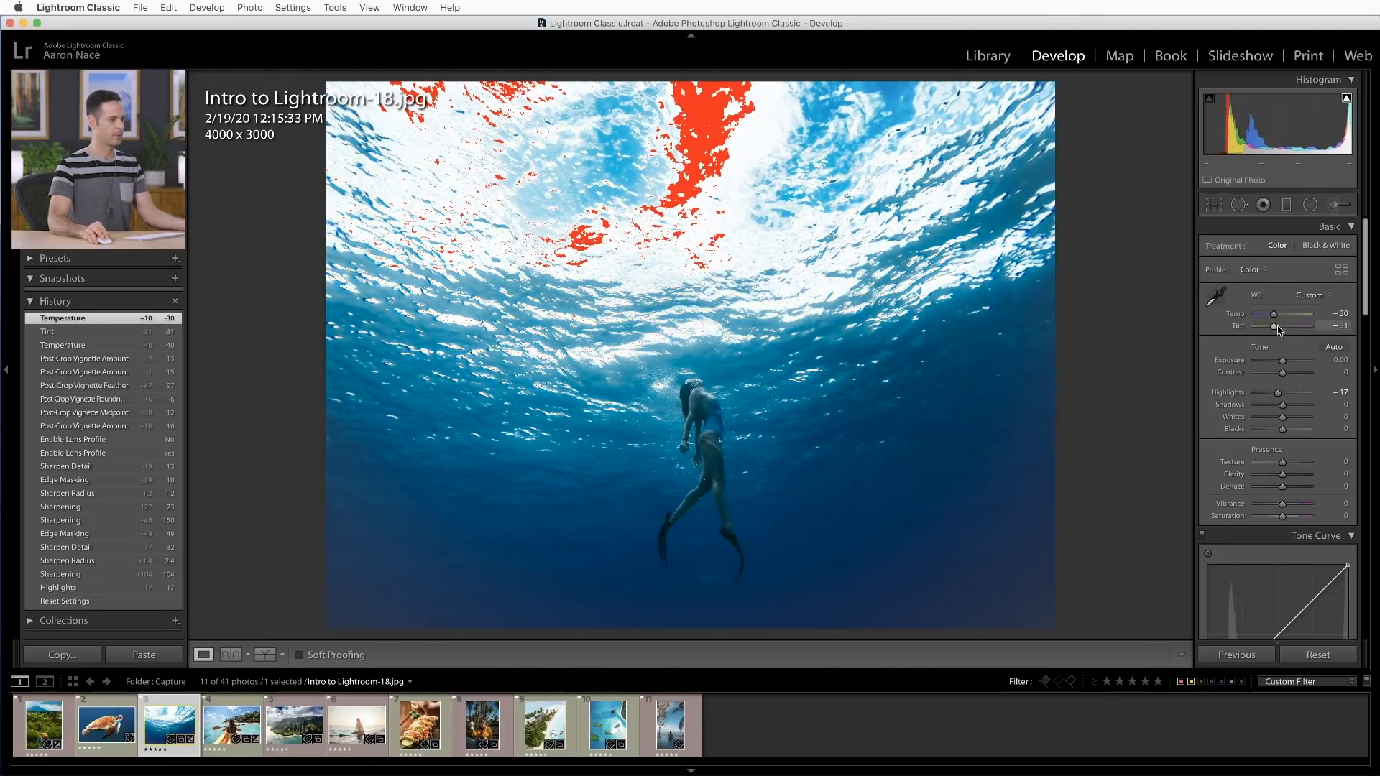
# - Set the photo's Highlights to -86, Texture to +26, Clarity to +22 and Vibrance to +28
pyautogui.moveTo(1278, 393); pyautogui.dragTo(1274, 395)
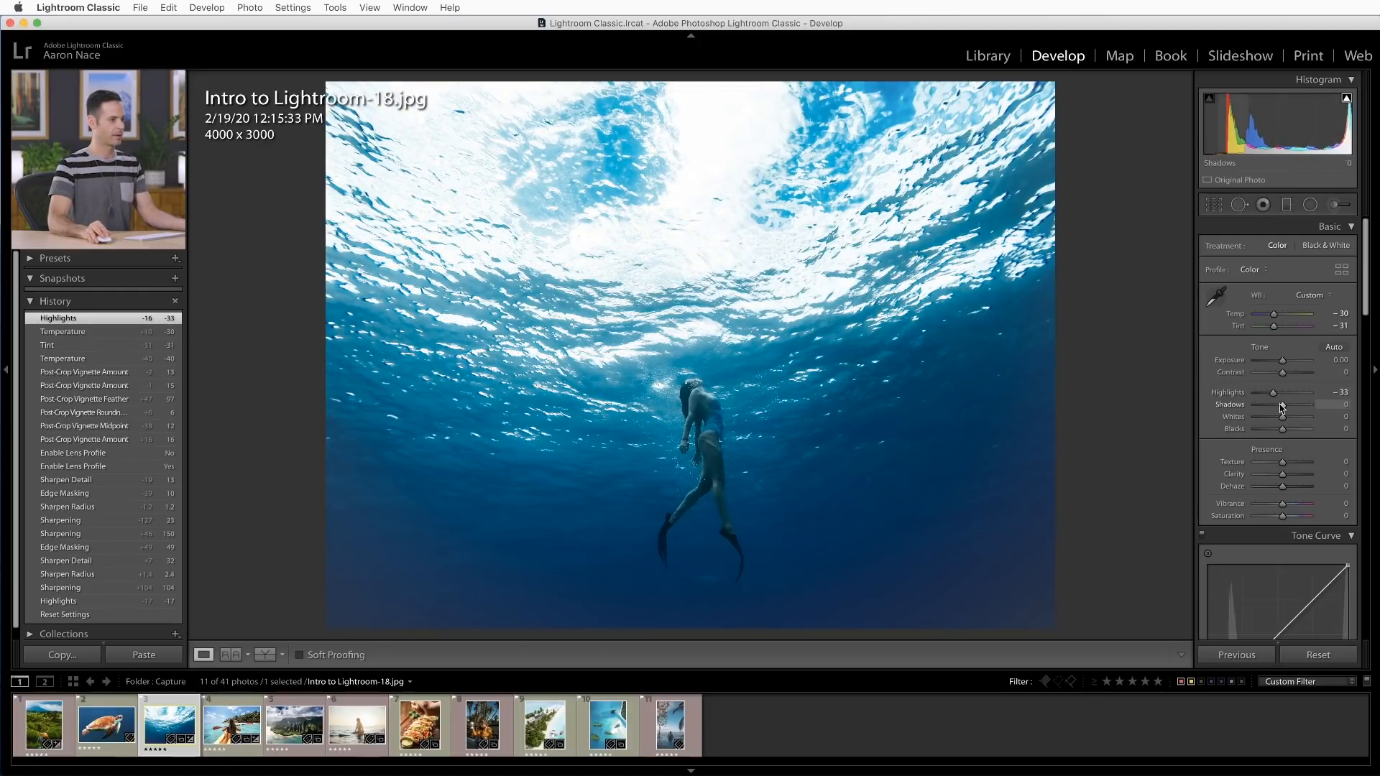
pyautogui.moveTo(1283, 464); pyautogui.dragTo(1290, 475)
pyautogui.moveTo(1273, 393); pyautogui.dragTo(1259, 396)
pyautogui.click(1347, 105)
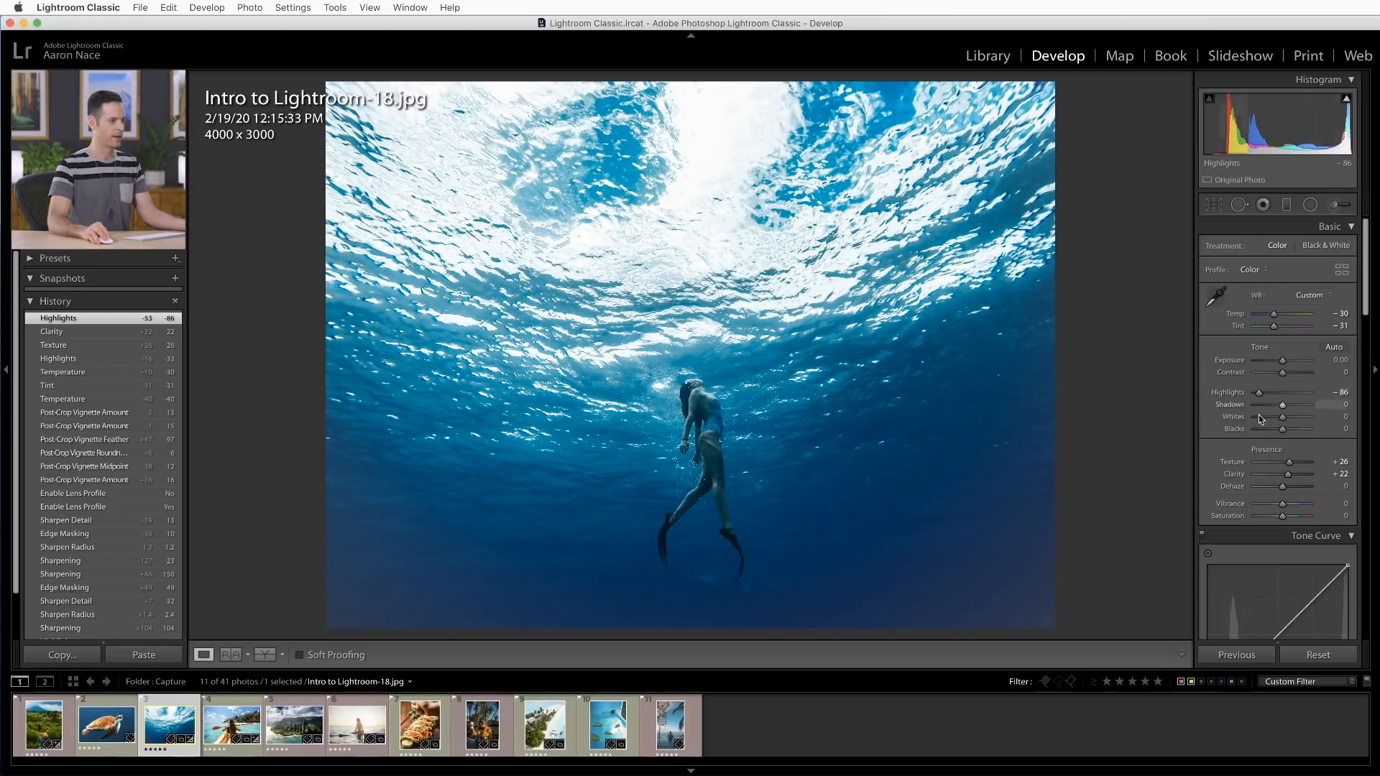
pyautogui.moveTo(1290, 506); pyautogui.dragTo(1293, 507)
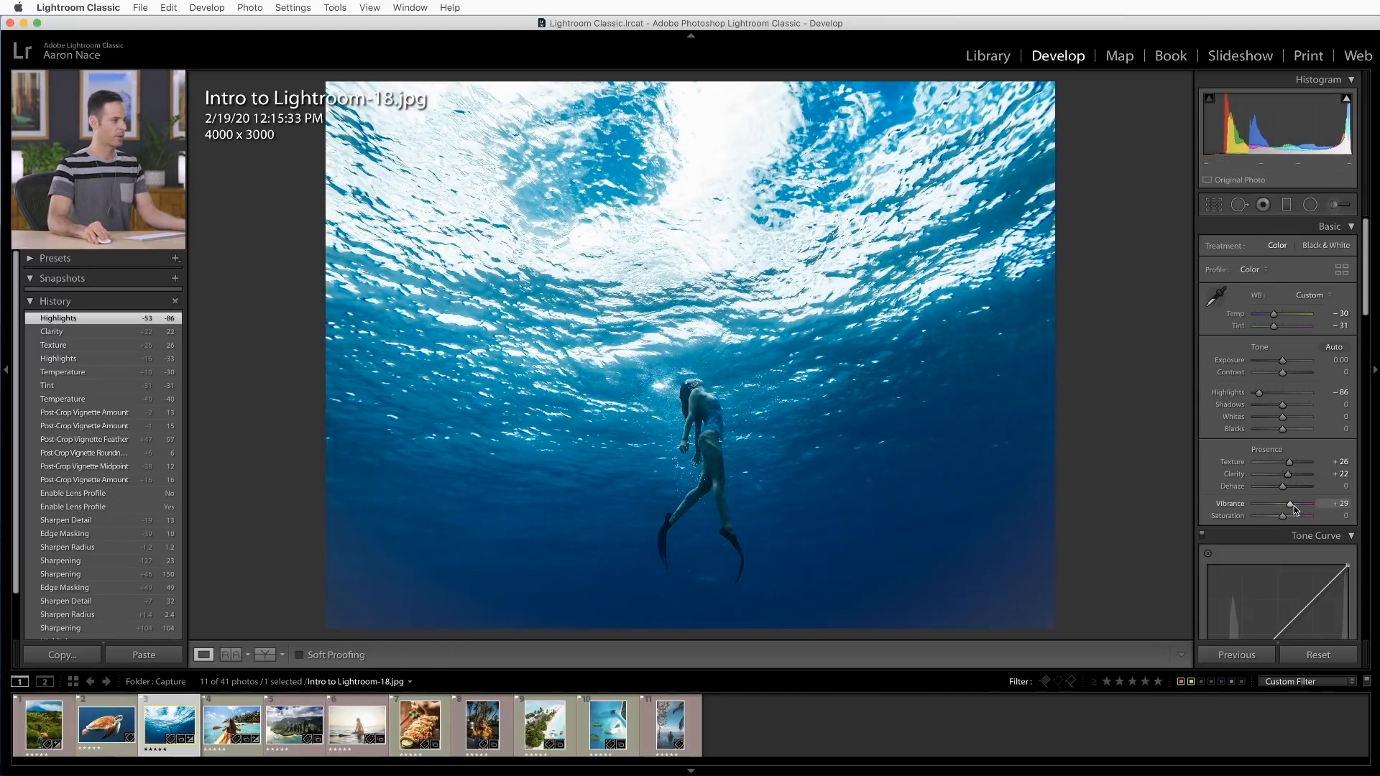
# - Reduce the post-crop vignette by setting its Amount to +9
pyautogui.scroll(-10, 1234, 458)
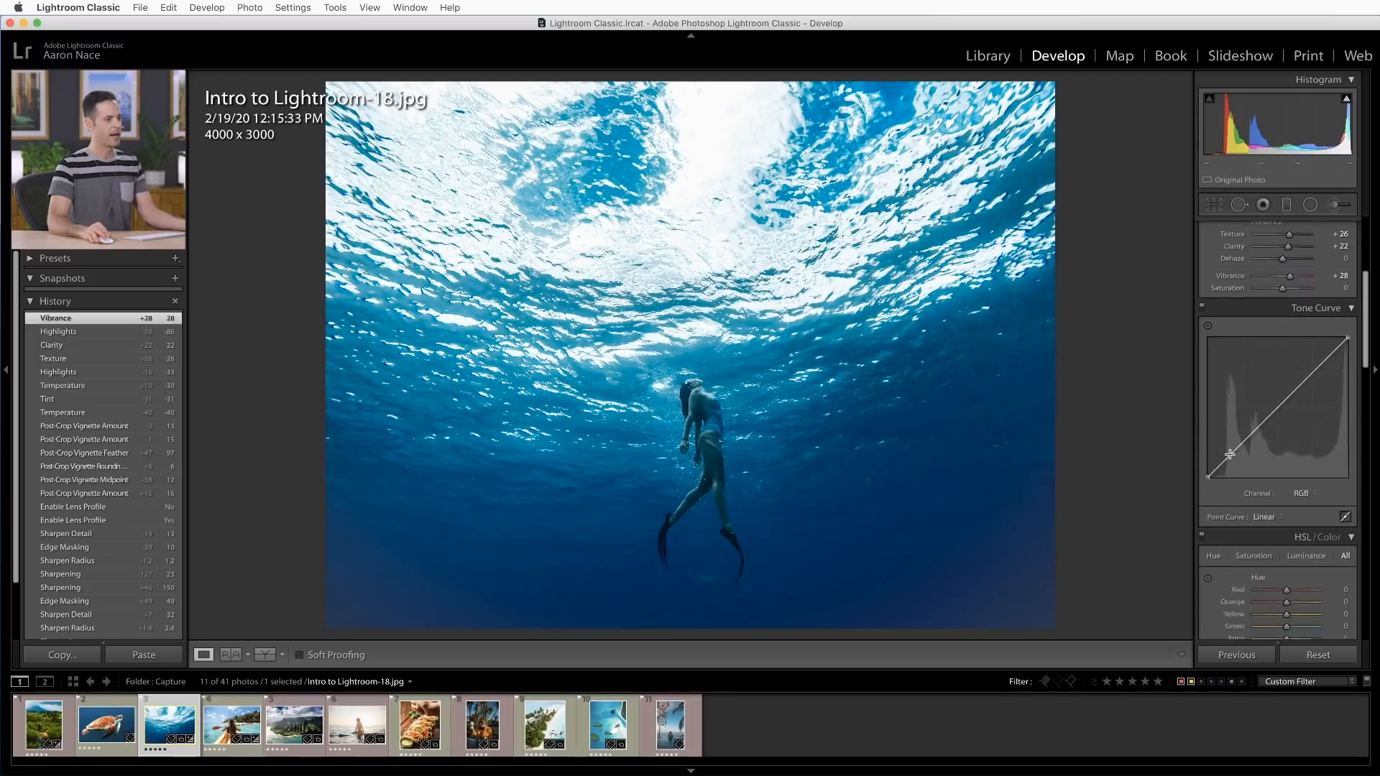
pyautogui.scroll(-15, 1233, 458)
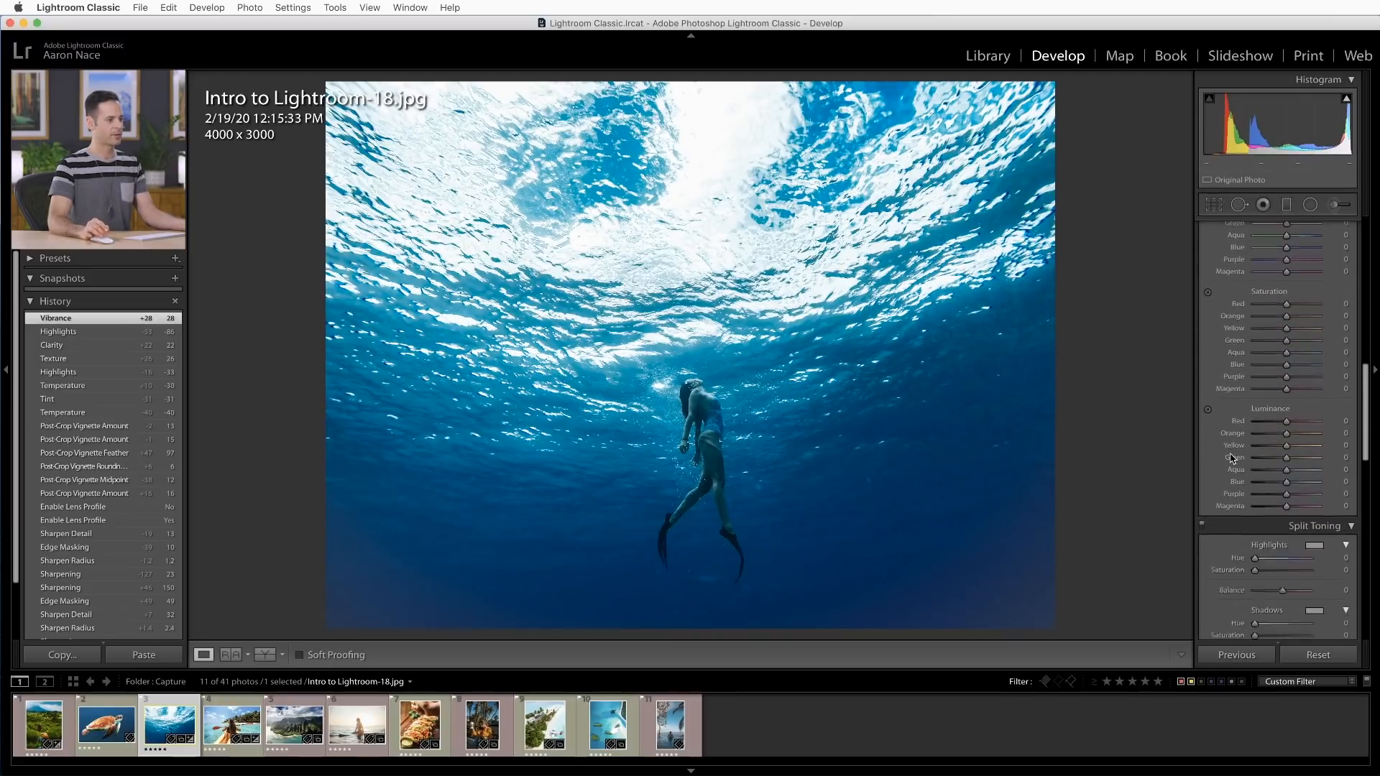
pyautogui.scroll(-10, 1230, 454)
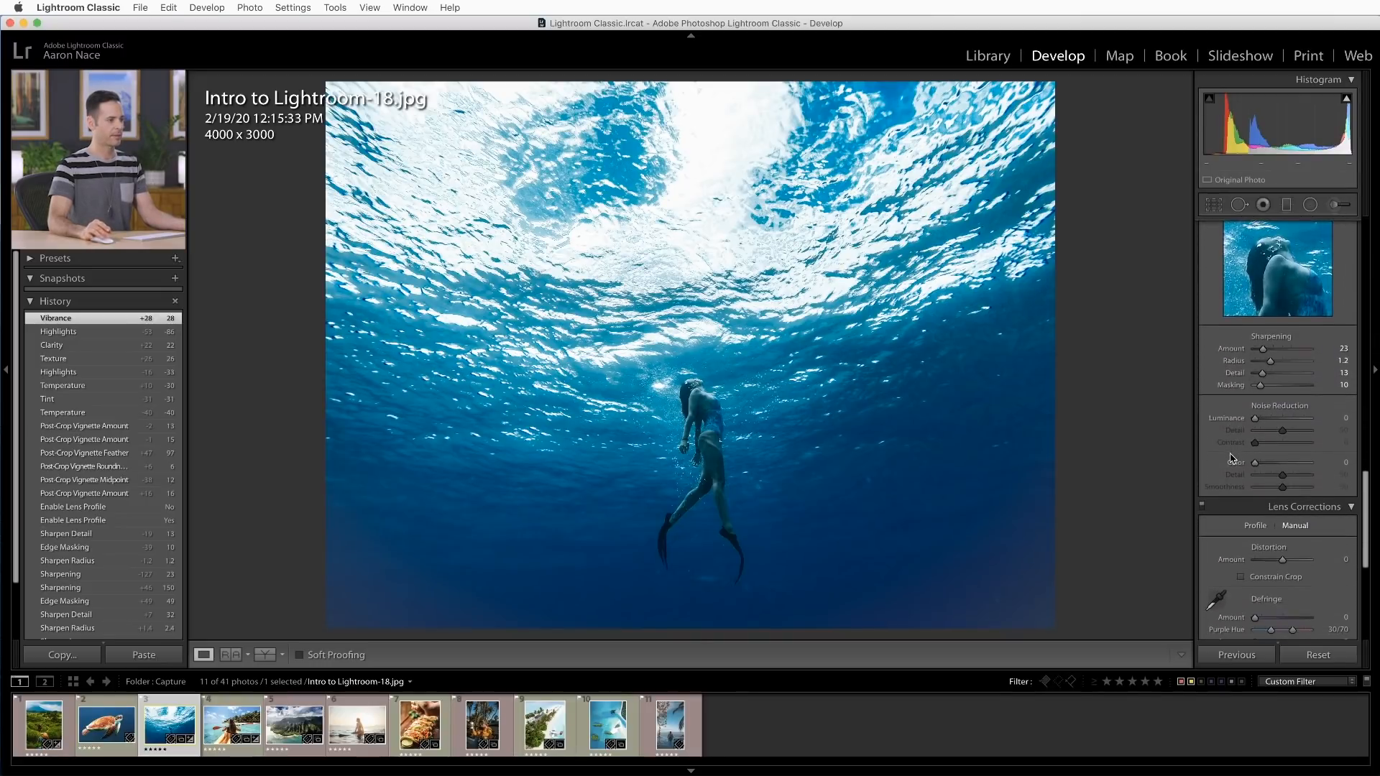
pyautogui.scroll(-5, 1232, 458)
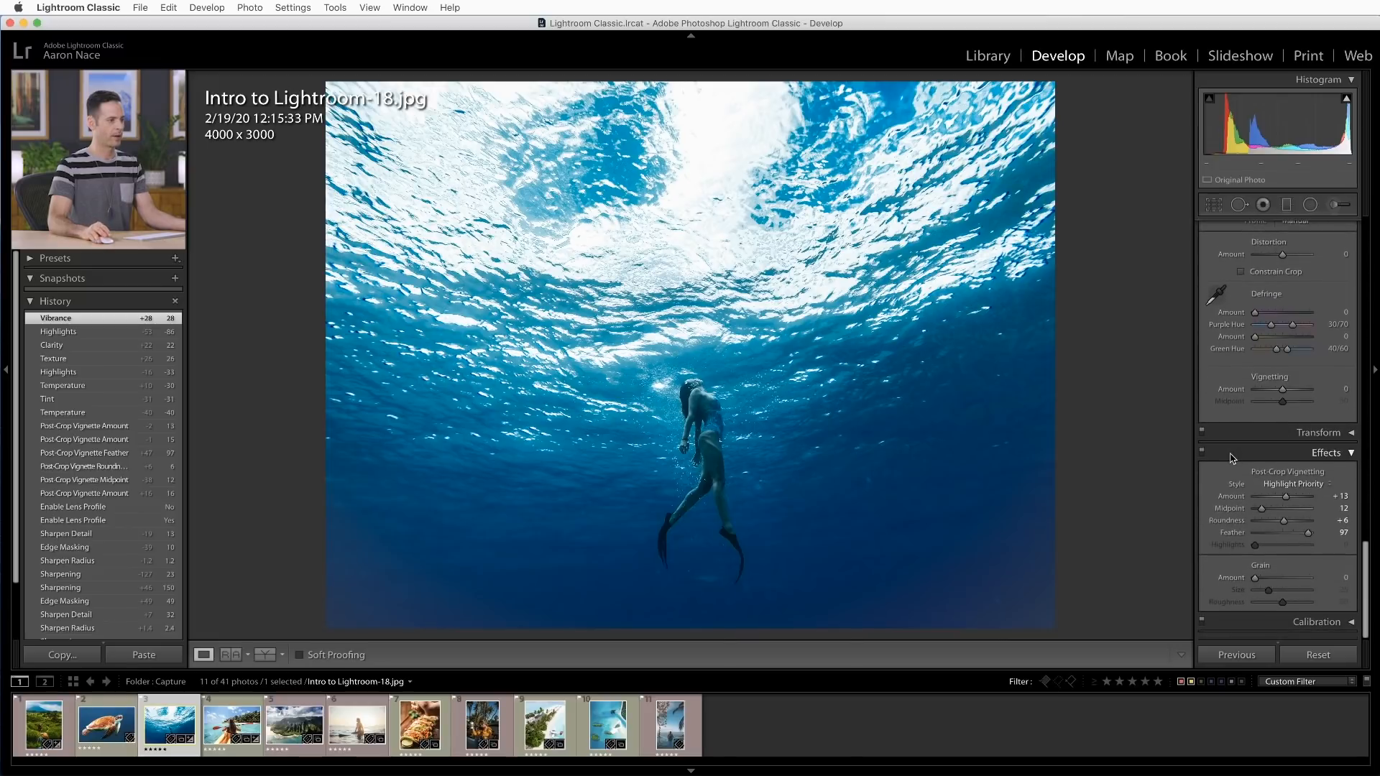
pyautogui.moveTo(1288, 502); pyautogui.dragTo(1286, 503)
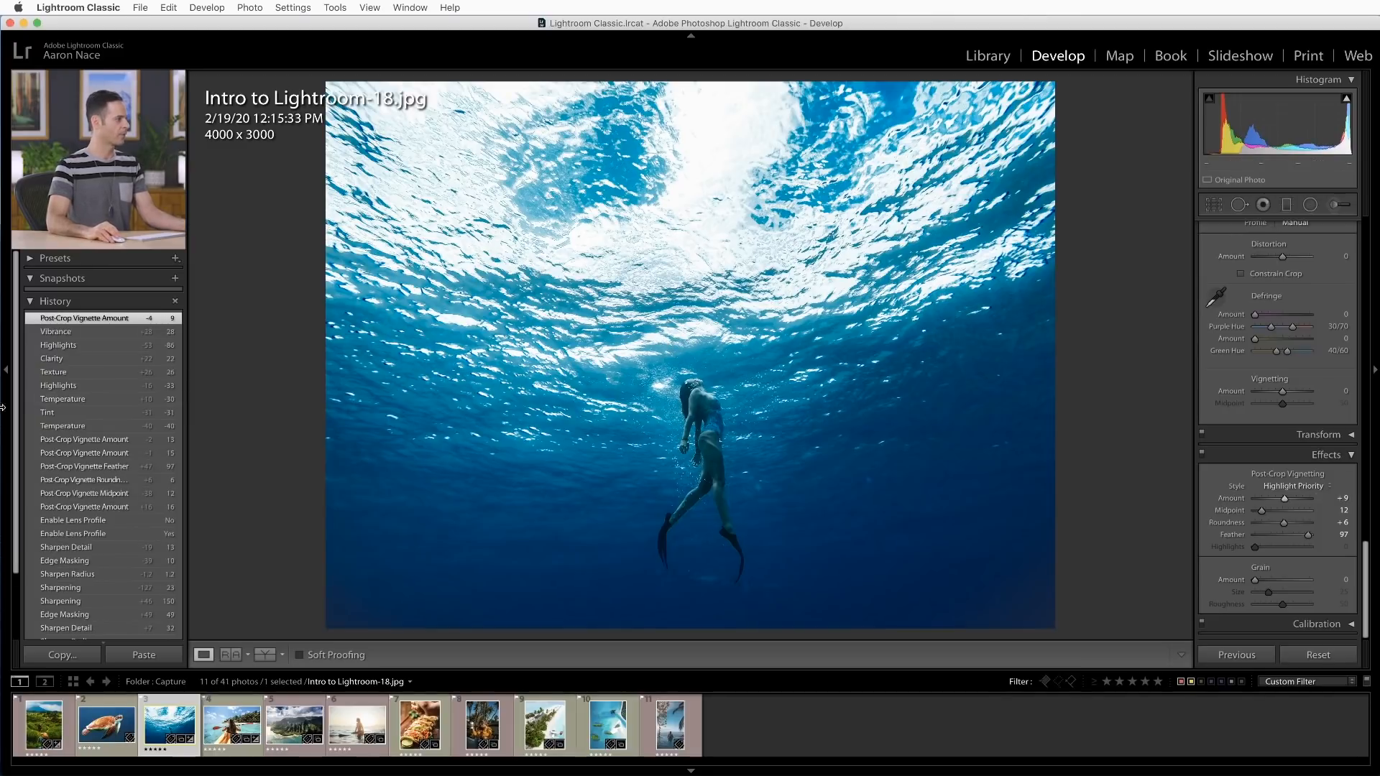
# - Compare the photo's Reset Settings history state with the latest post-crop vignette state, staying on the latest
pyautogui.scroll(-3, 61, 388)
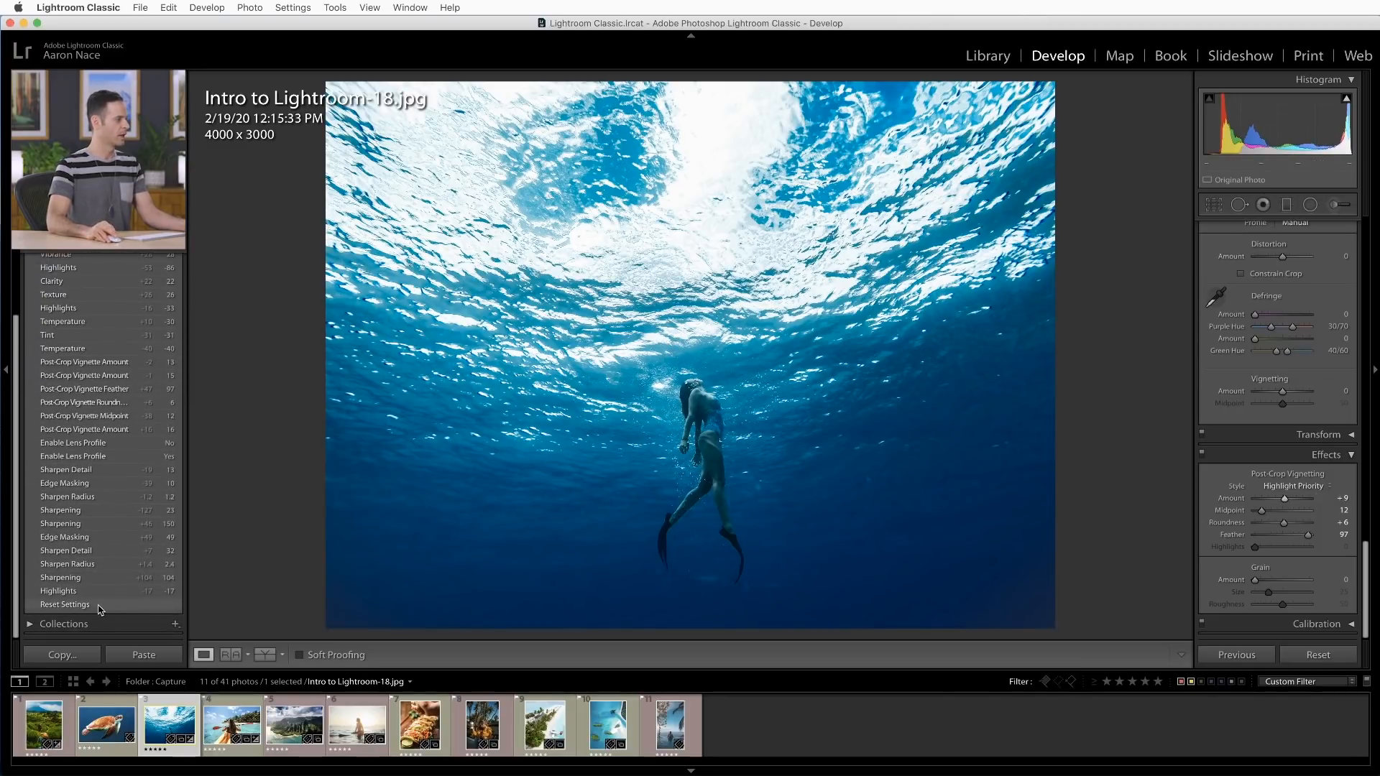
pyautogui.click(99, 608)
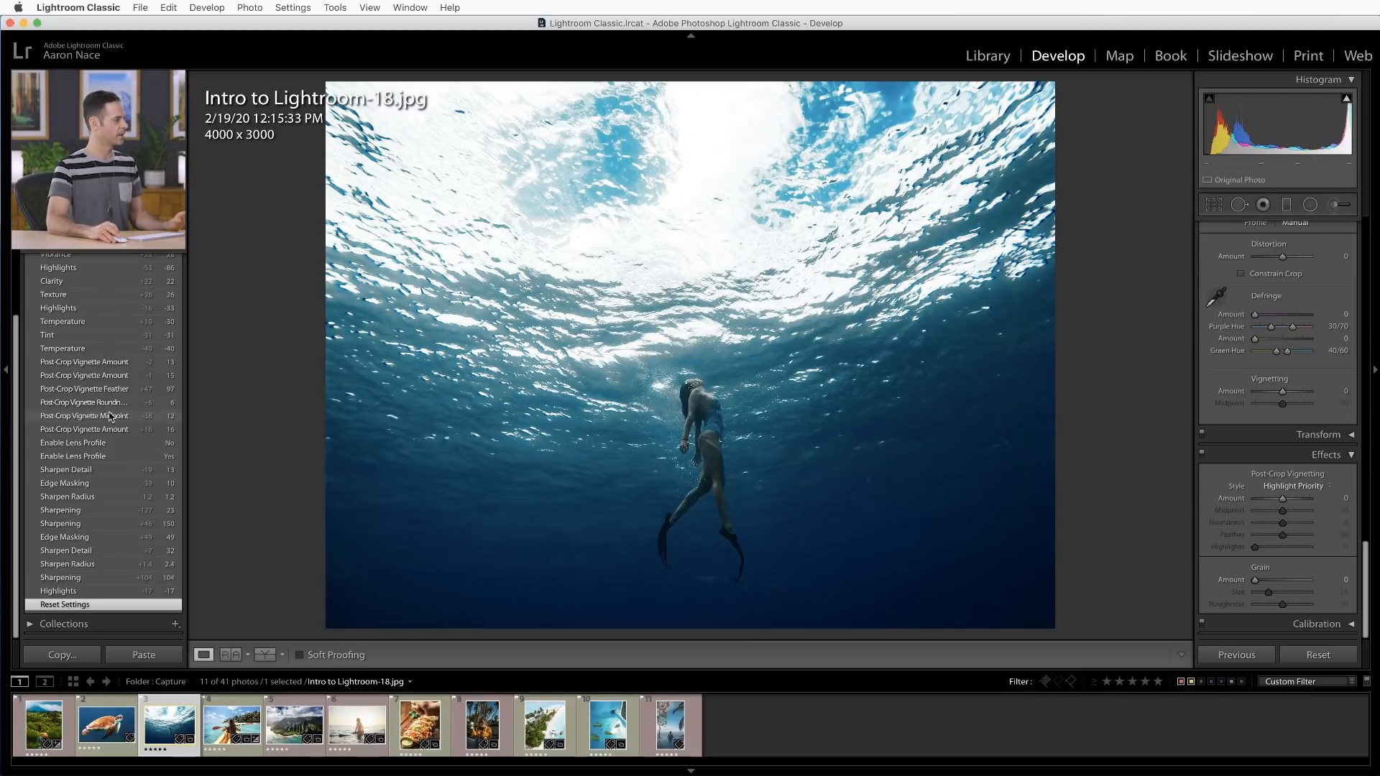
pyautogui.scroll(5, 116, 319)
pyautogui.click(117, 319)
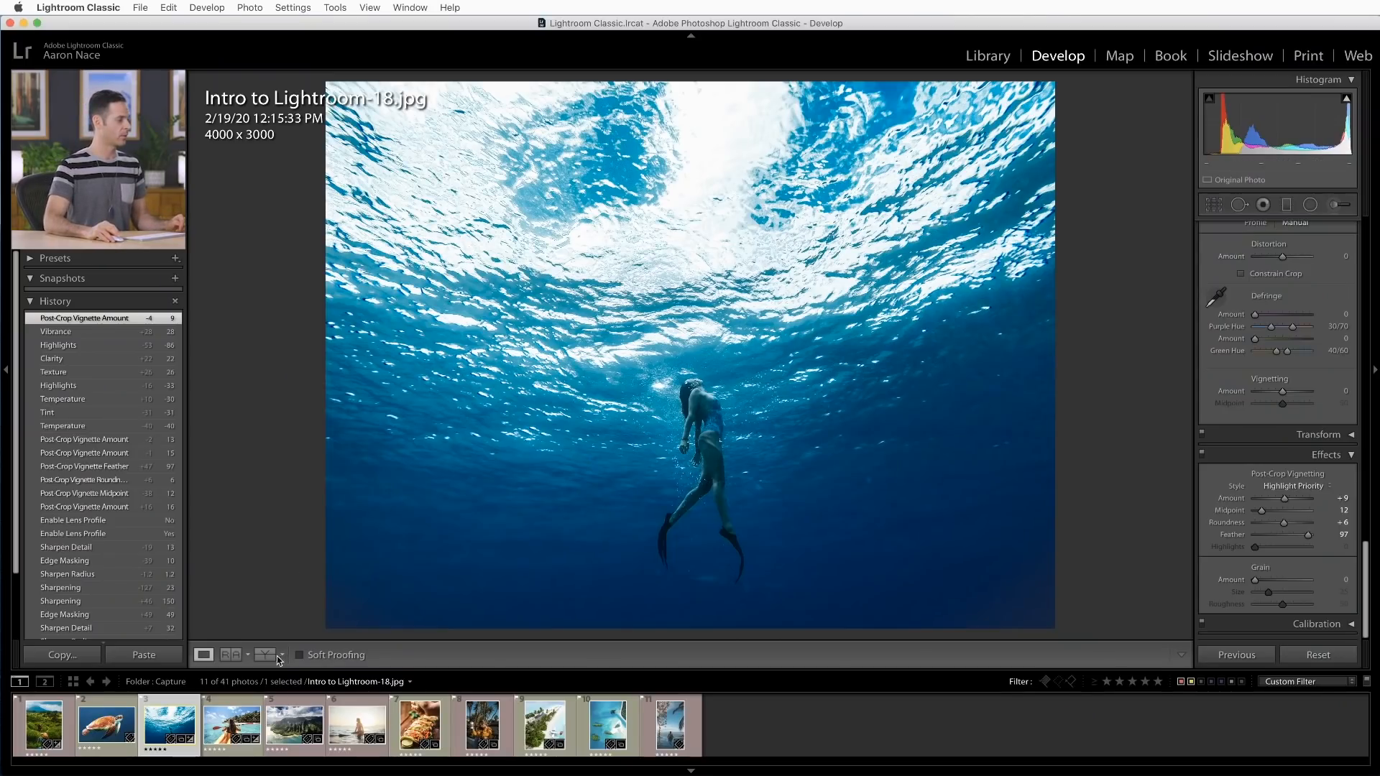
# - Show the photo in the Before/After Left/Right view and refine its white balance to Temp -25 and Tint -19
pyautogui.click(280, 655)
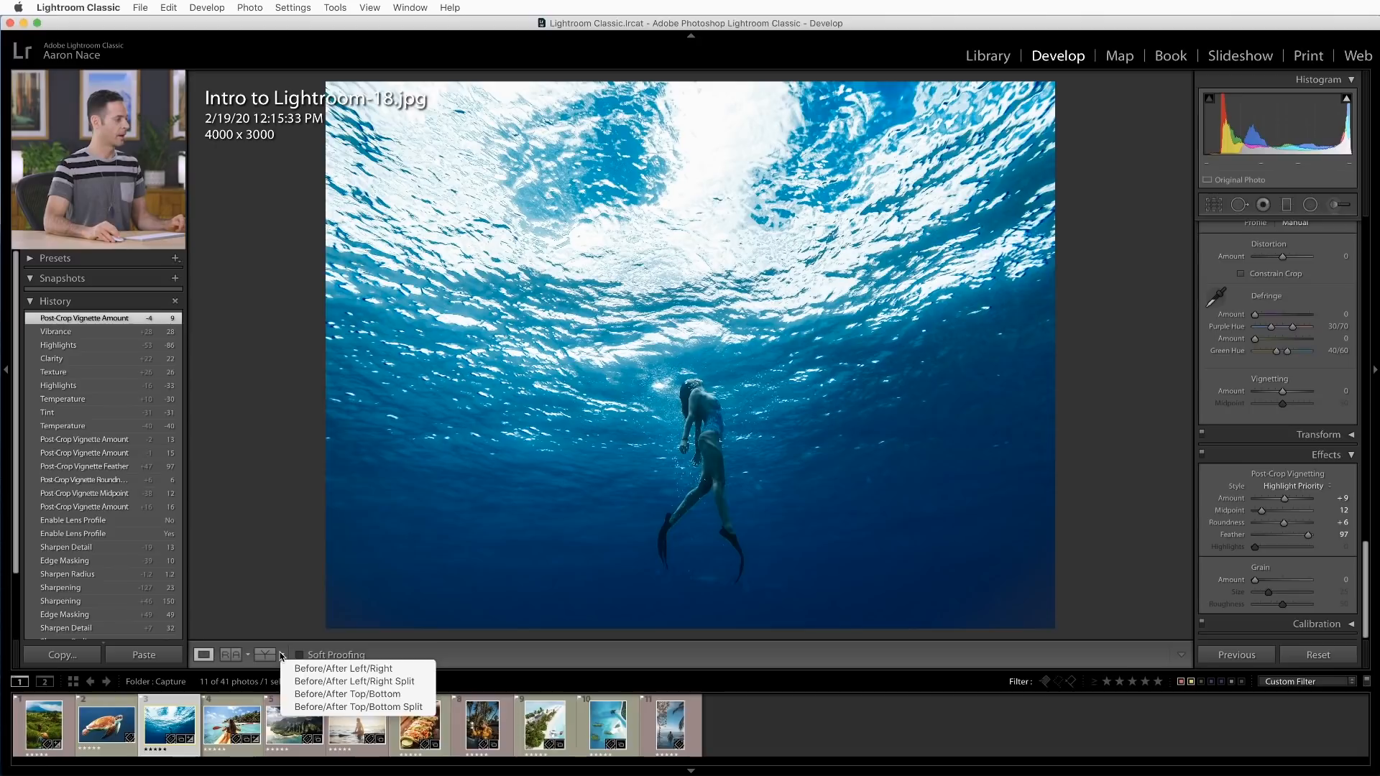
pyautogui.click(311, 670)
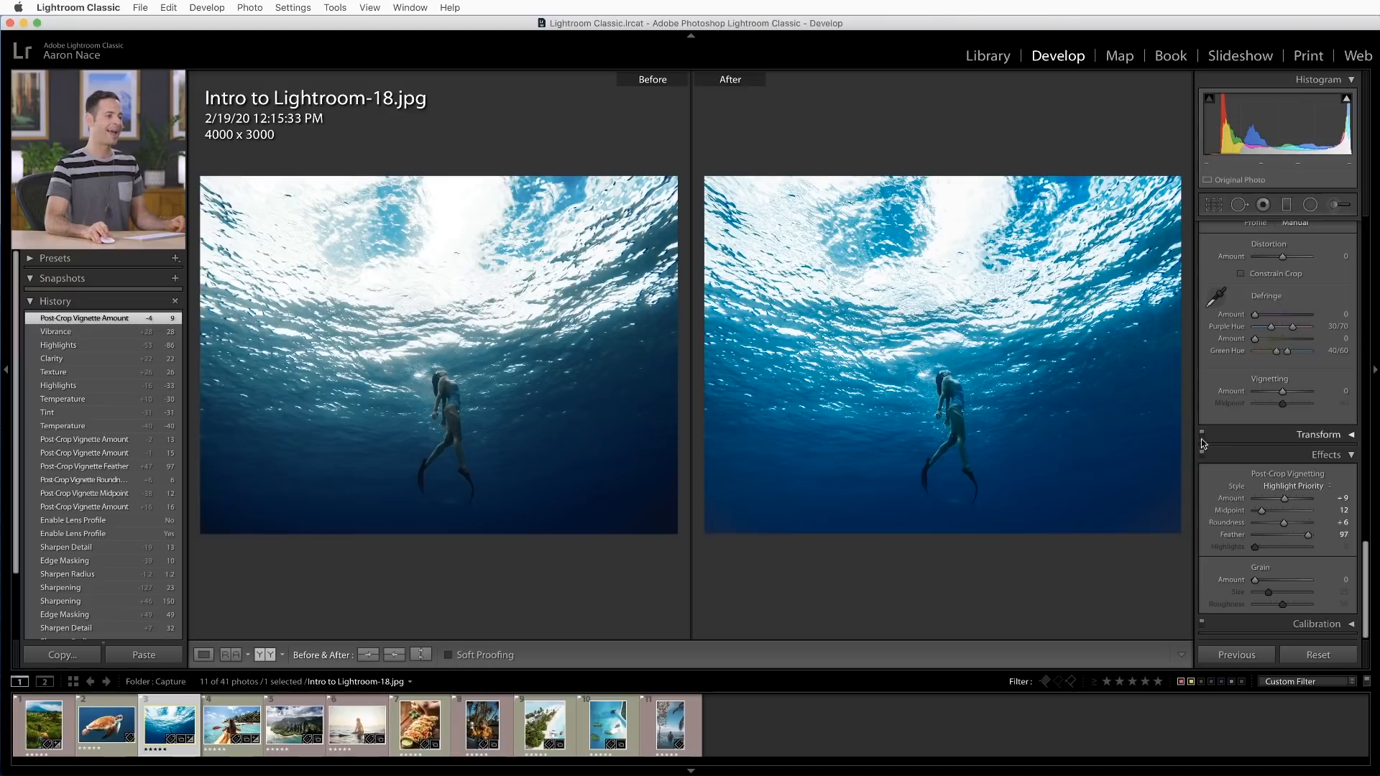
pyautogui.scroll(15, 1285, 345)
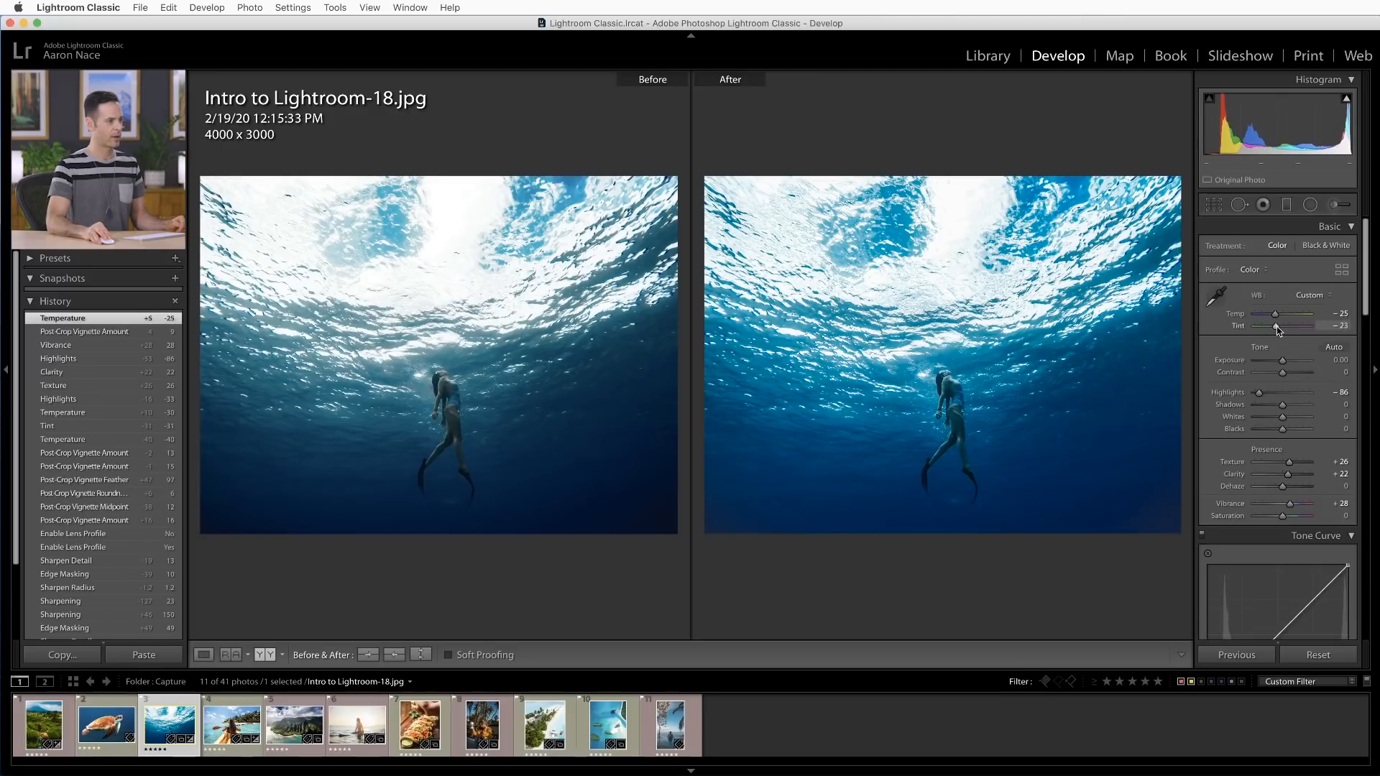
pyautogui.moveTo(1278, 330); pyautogui.dragTo(1277, 330)
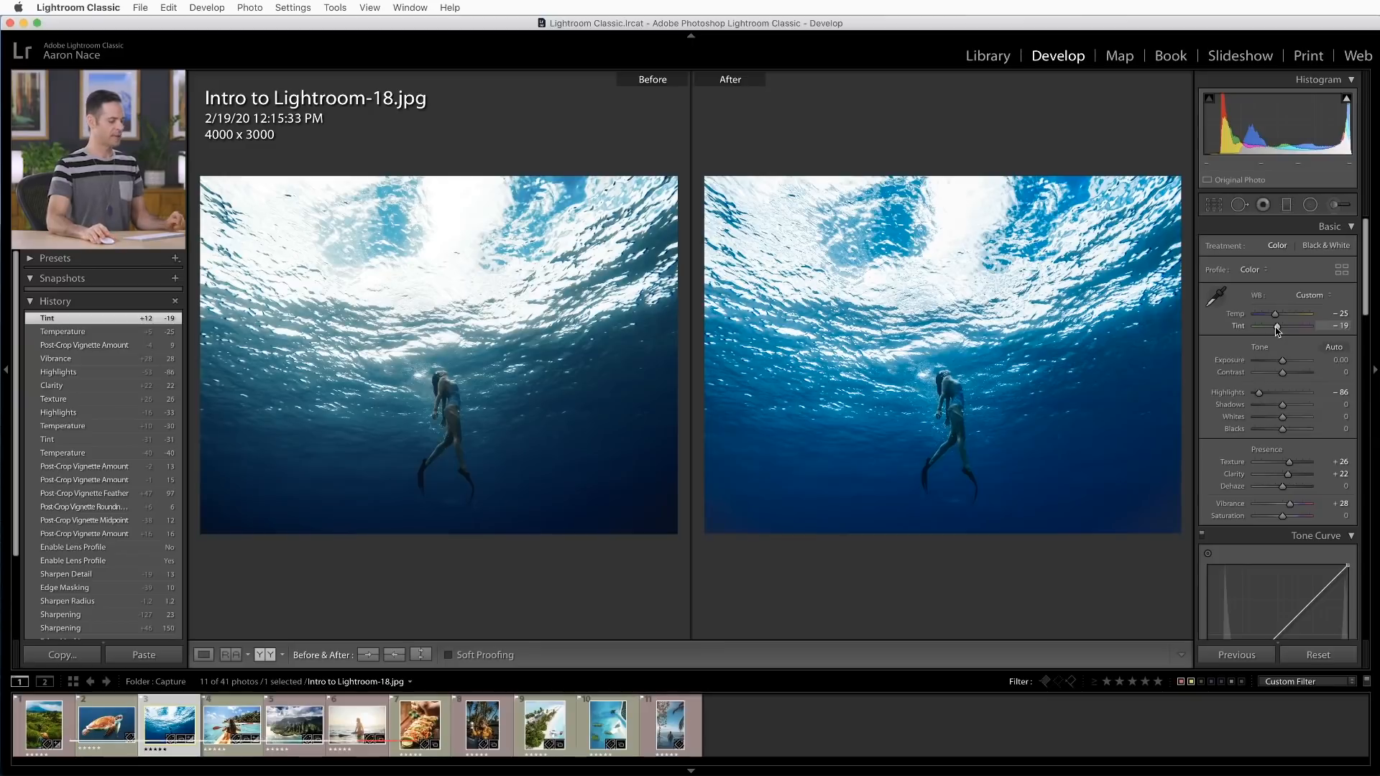
# - Return to the Library grid, enlarge the thumbnails and open Intro to Lightroom-30.jpg in the Develop module
pyautogui.press('g')
pyautogui.click(848, 466)
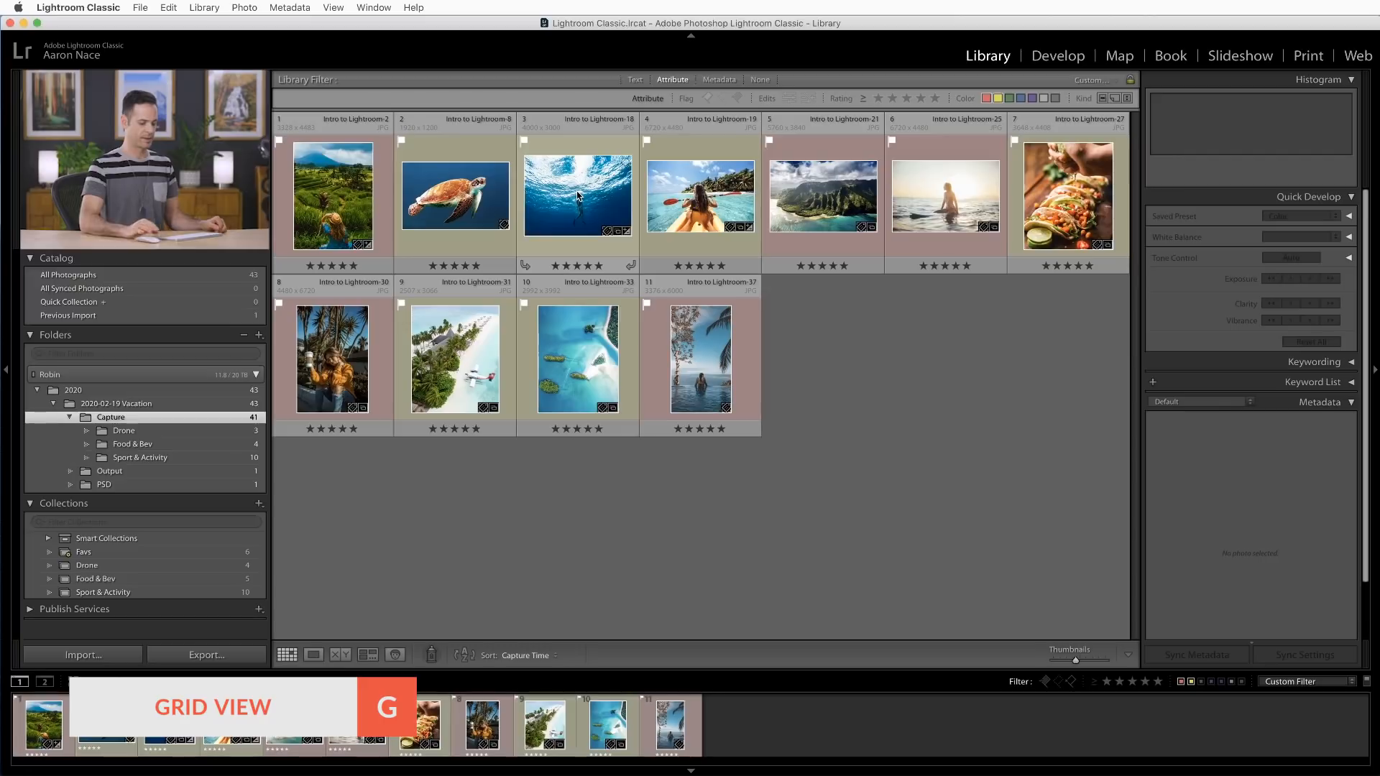
pyautogui.press('=')
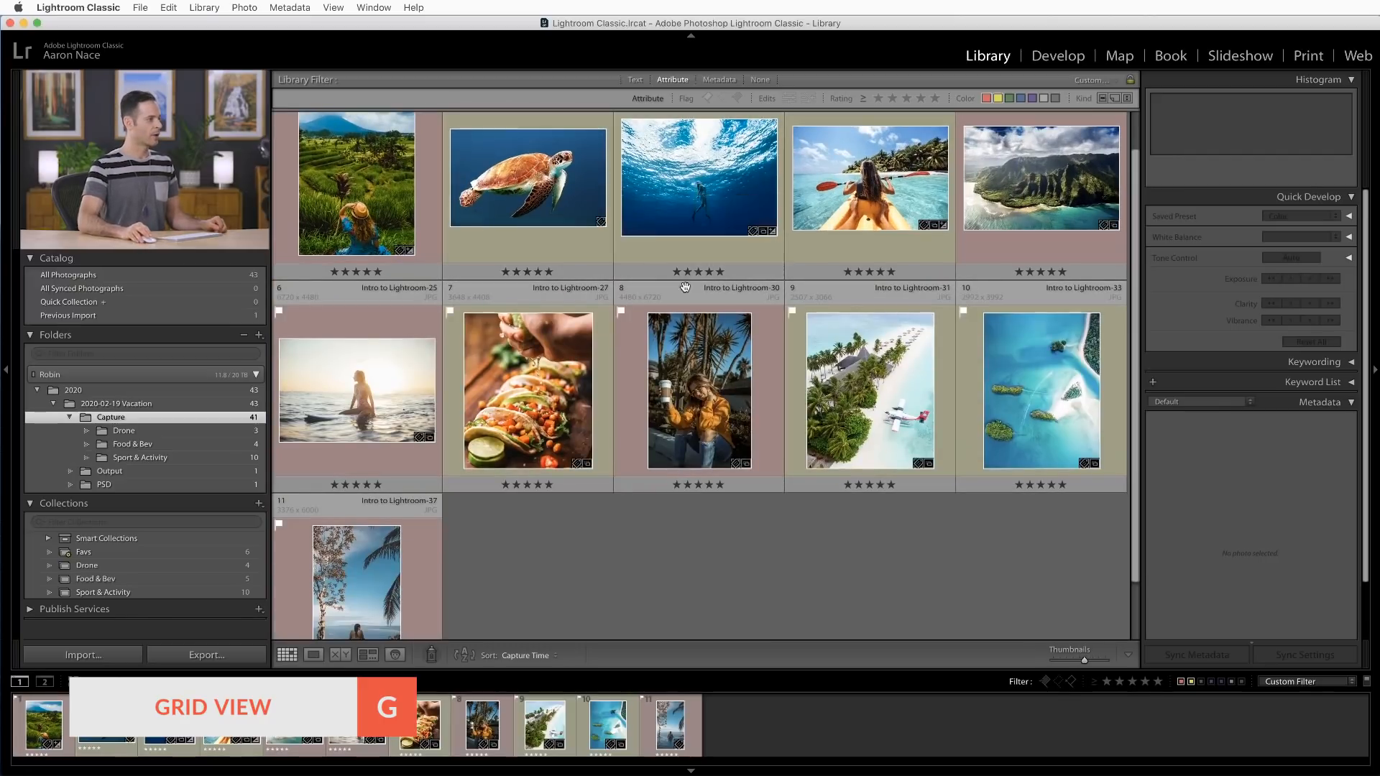
pyautogui.click(707, 292)
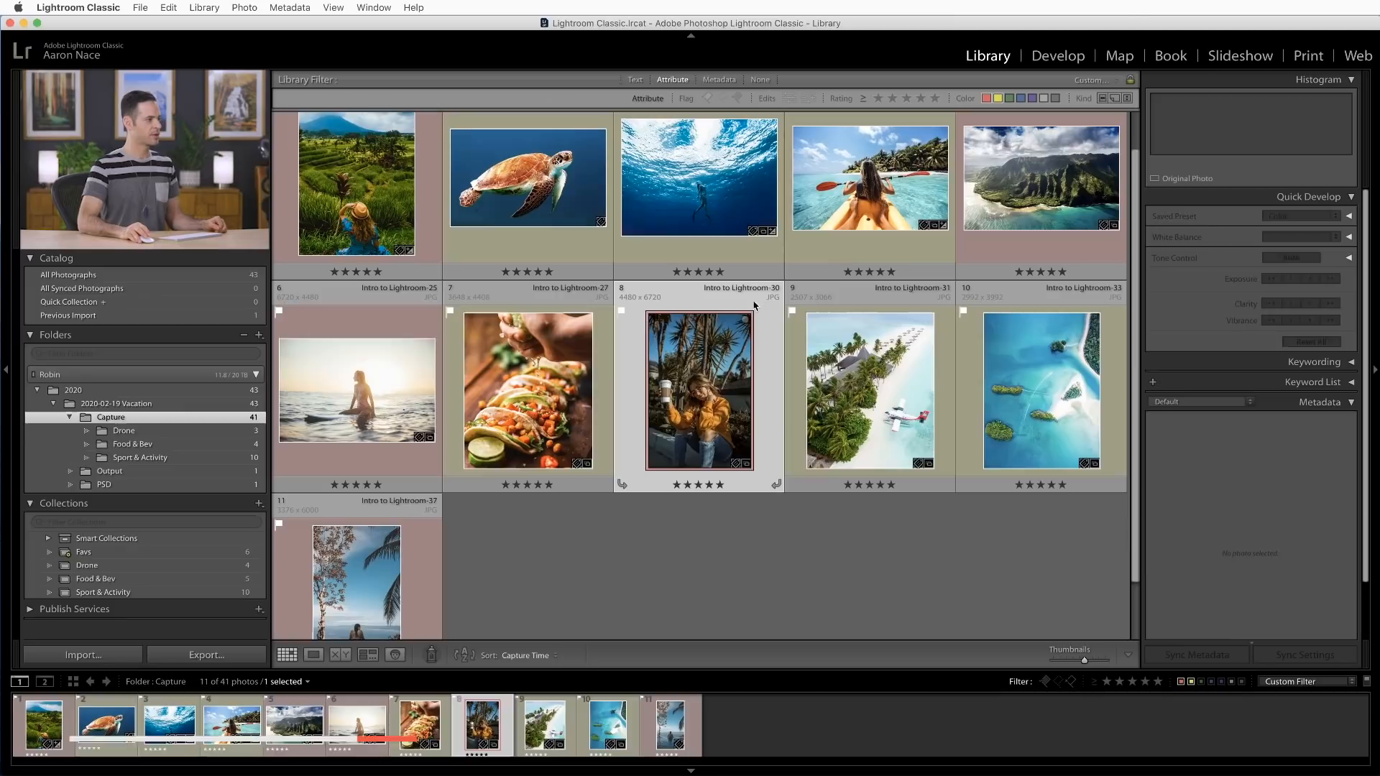
pyautogui.doubleClick(696, 401)
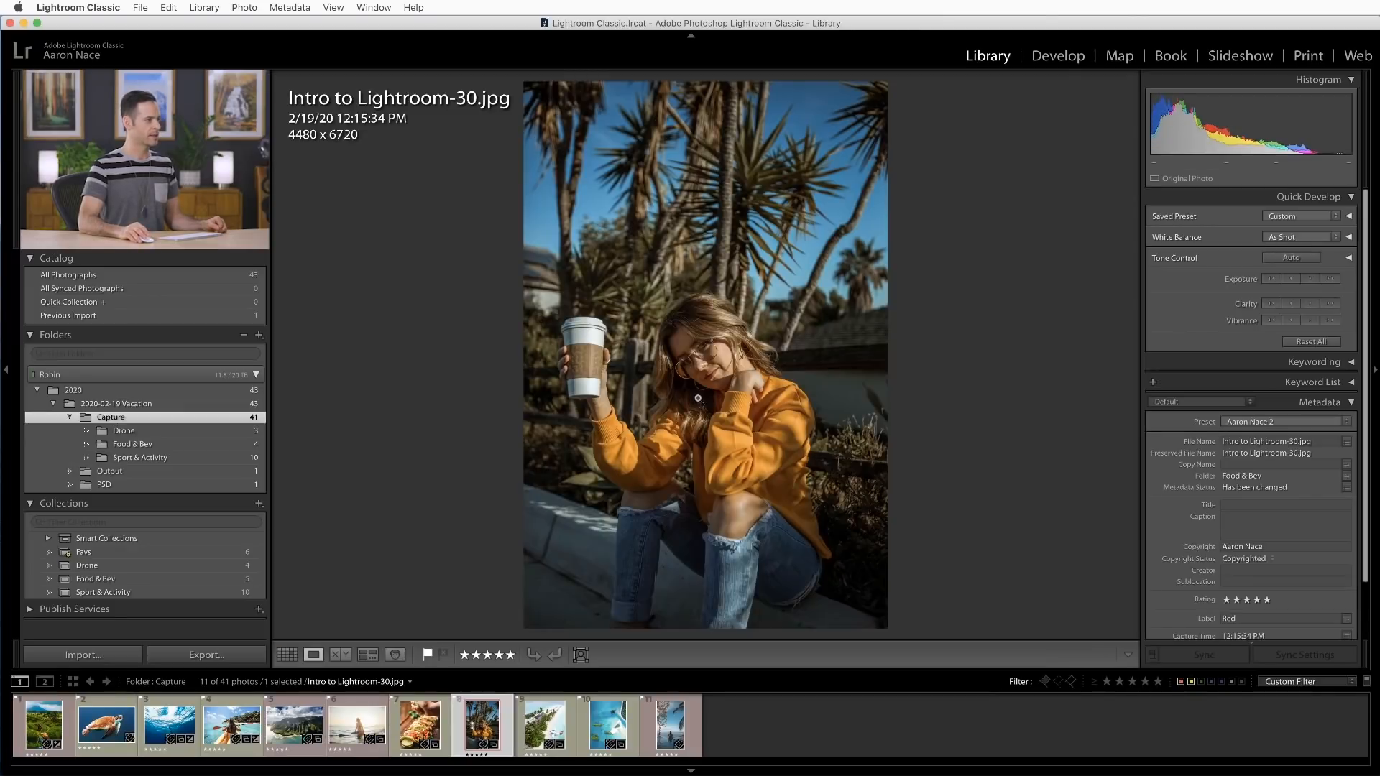
pyautogui.click(1054, 58)
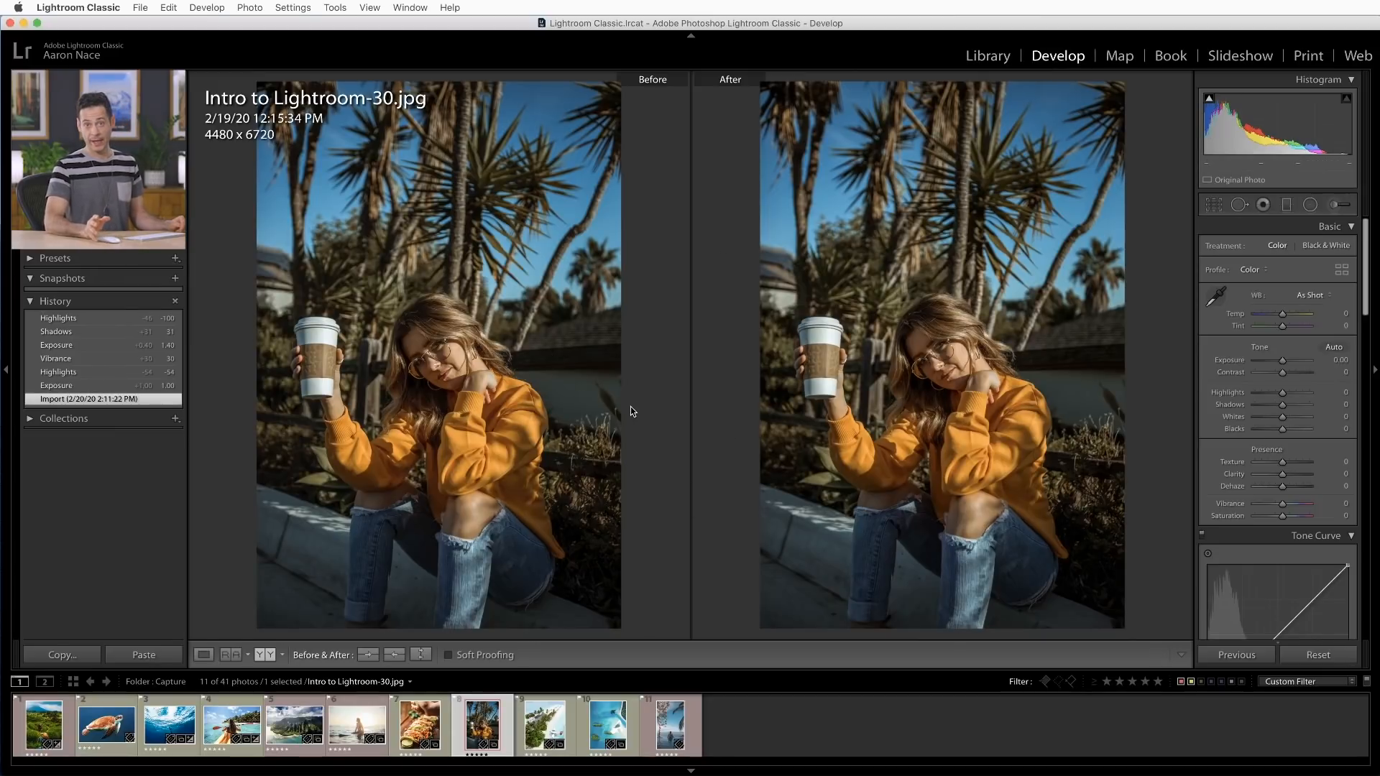
# - In the side-by-side Before/After view, set the coffee portrait's Exposure to +1.05 and Vibrance to +62
pyautogui.click(203, 657)
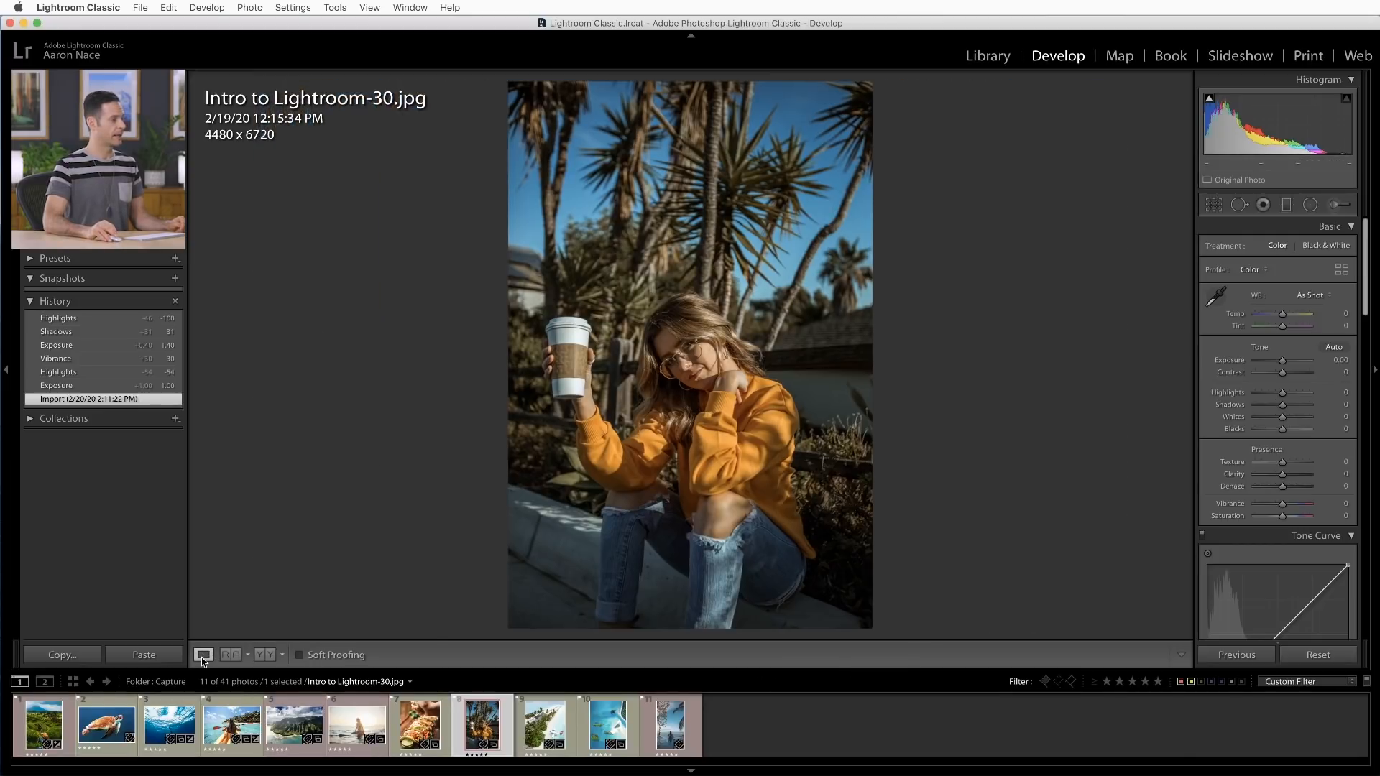
pyautogui.click(262, 655)
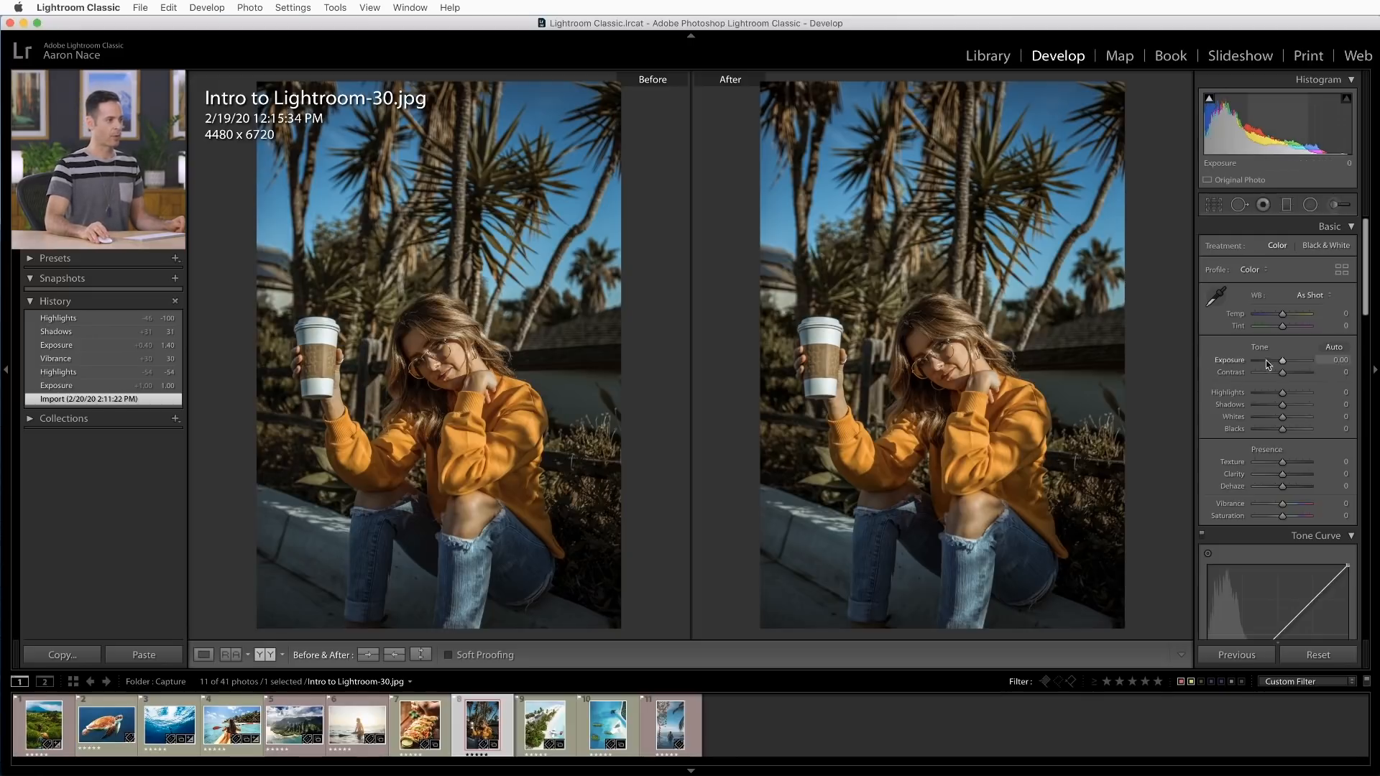
pyautogui.moveTo(1283, 365); pyautogui.dragTo(1287, 364)
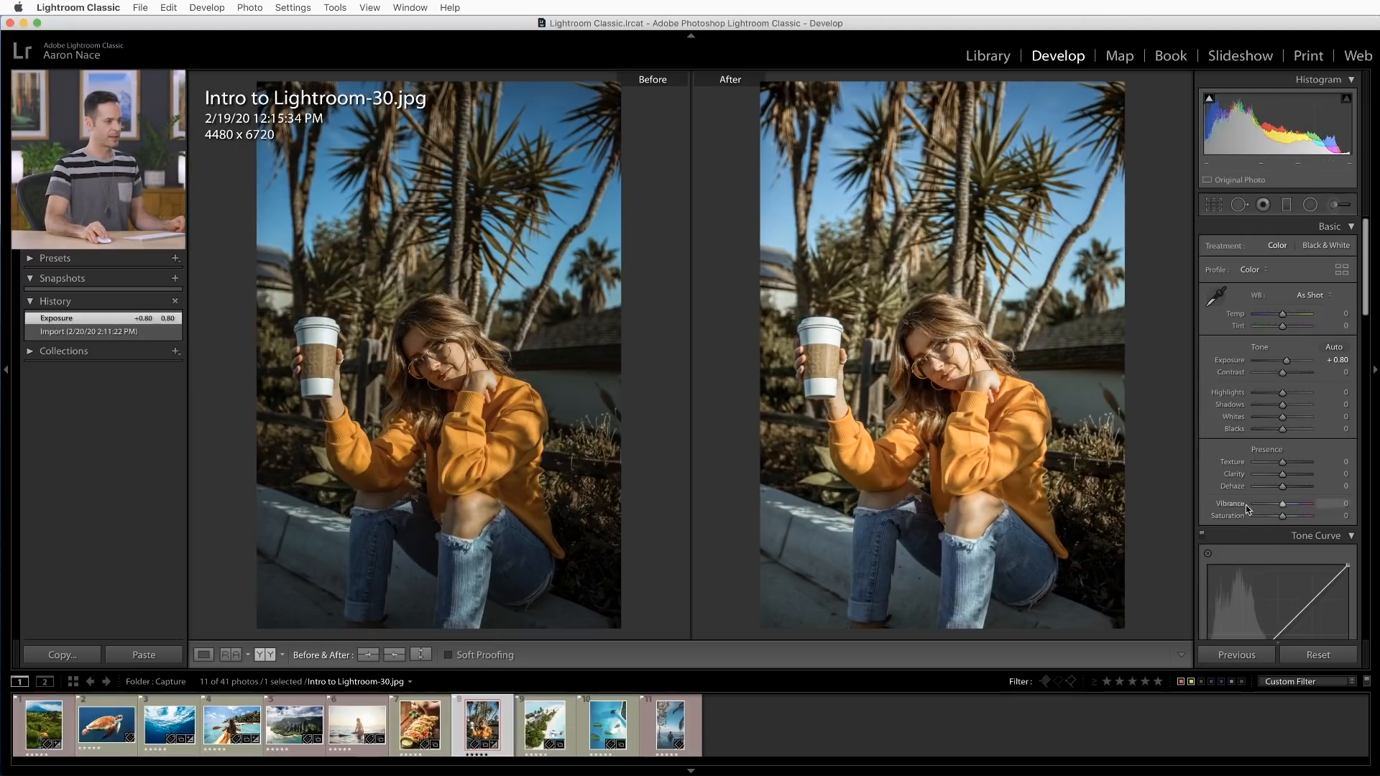
pyautogui.moveTo(1293, 506); pyautogui.dragTo(1300, 507)
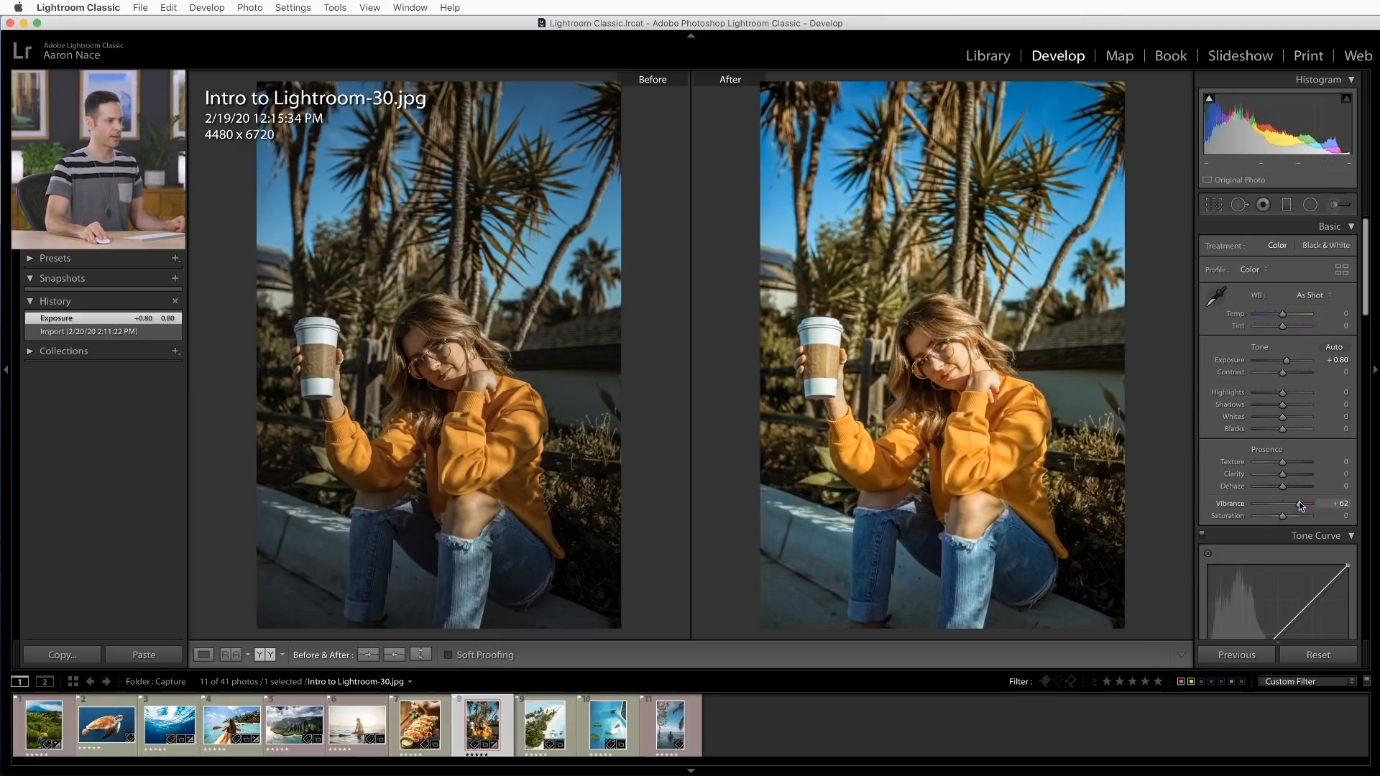
pyautogui.moveTo(1300, 506); pyautogui.dragTo(1301, 507)
pyautogui.moveTo(1287, 362); pyautogui.dragTo(1288, 363)
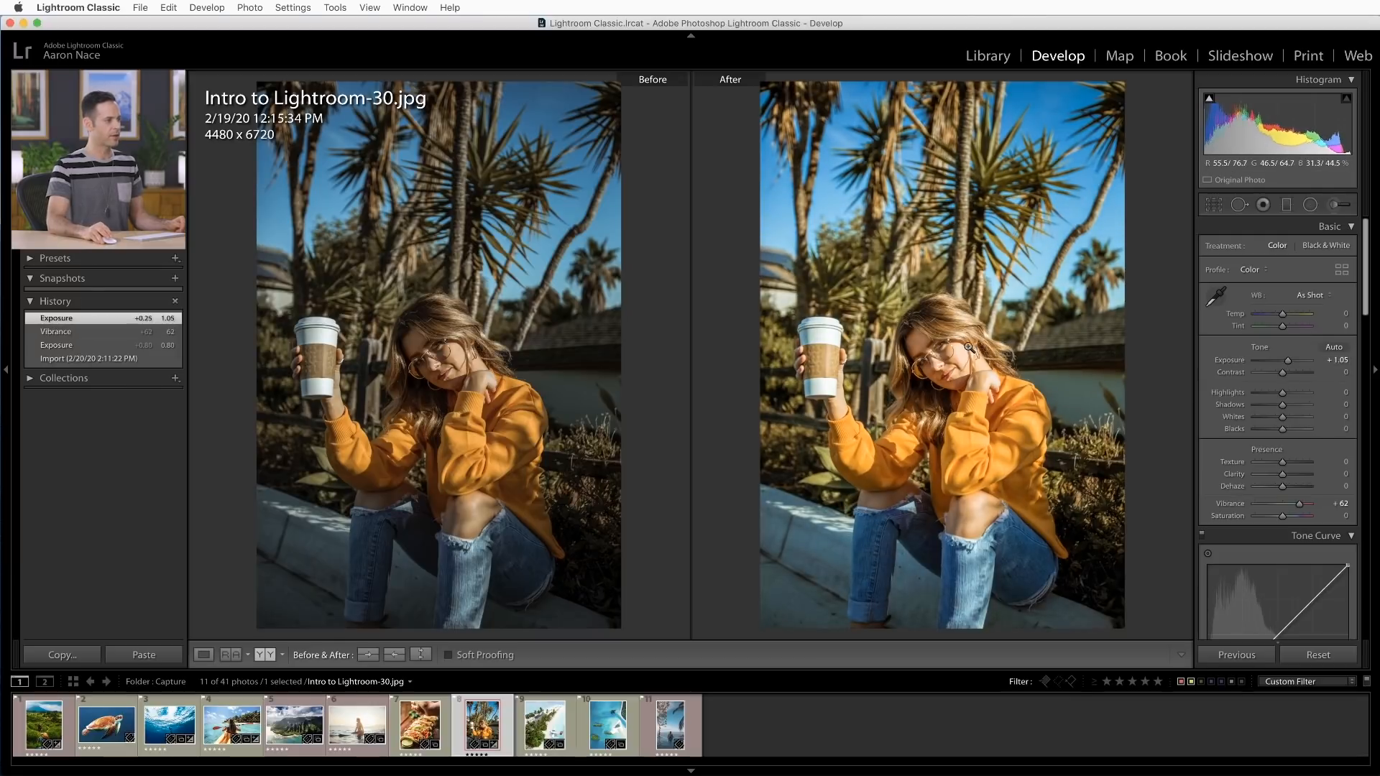
# - Inspect the woman's face up close and lower the Highlights to -48
pyautogui.click(961, 354)
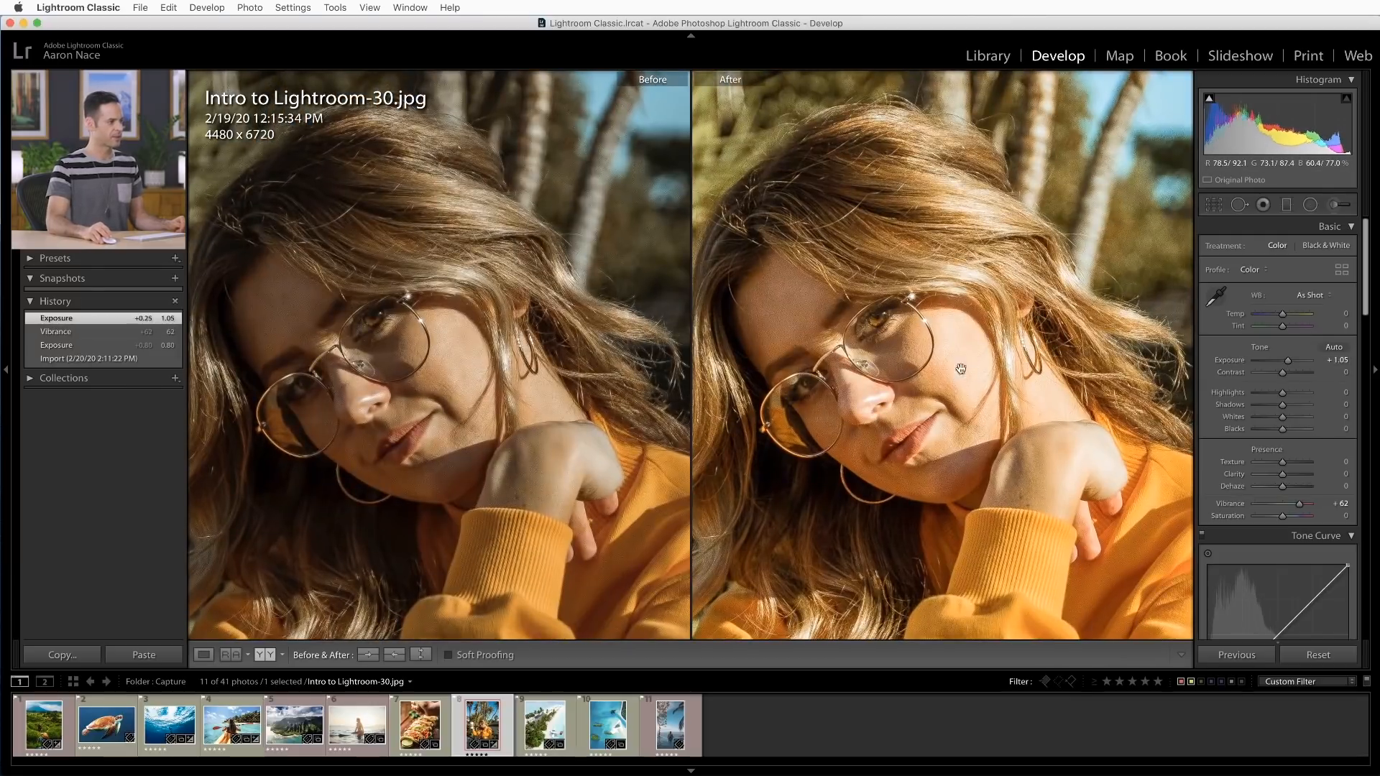
pyautogui.moveTo(940, 347); pyautogui.dragTo(1037, 349)
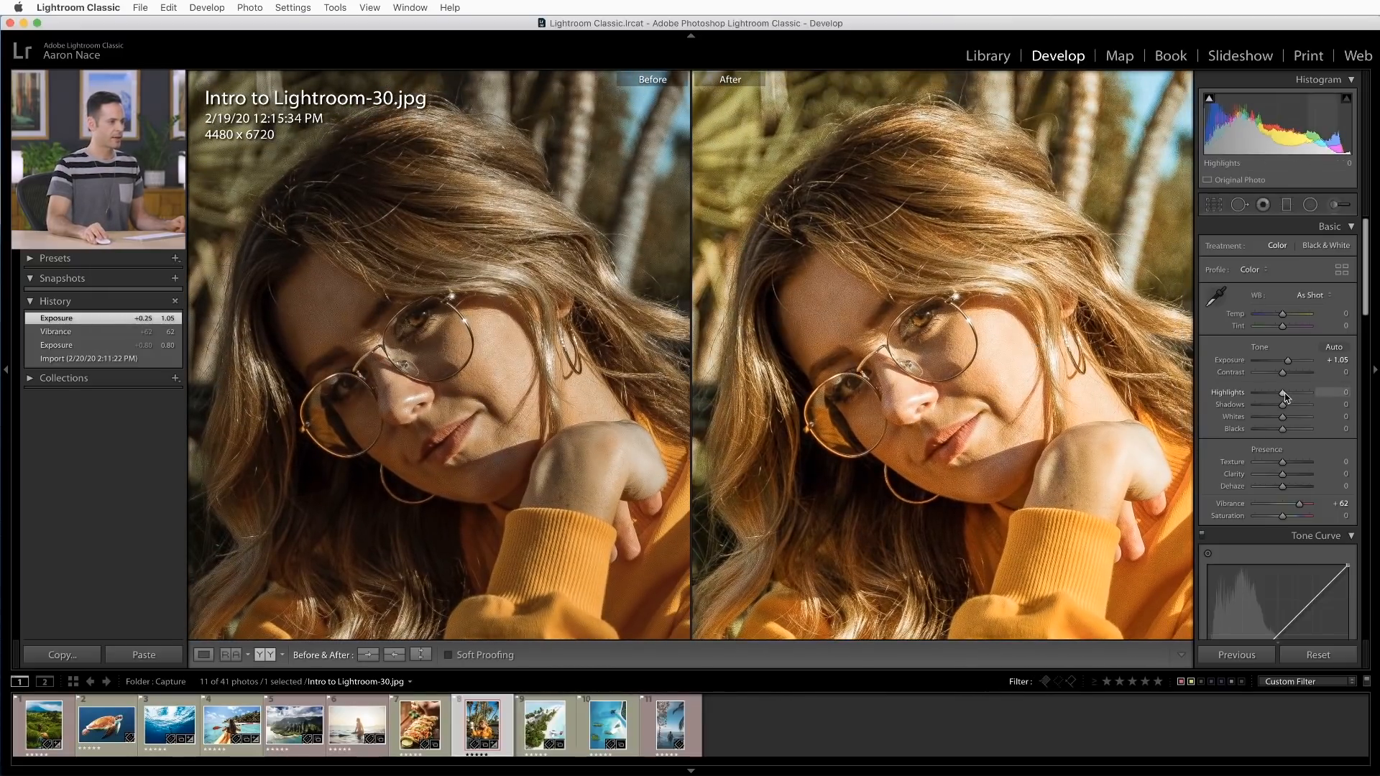
pyautogui.moveTo(1282, 394); pyautogui.dragTo(1271, 396)
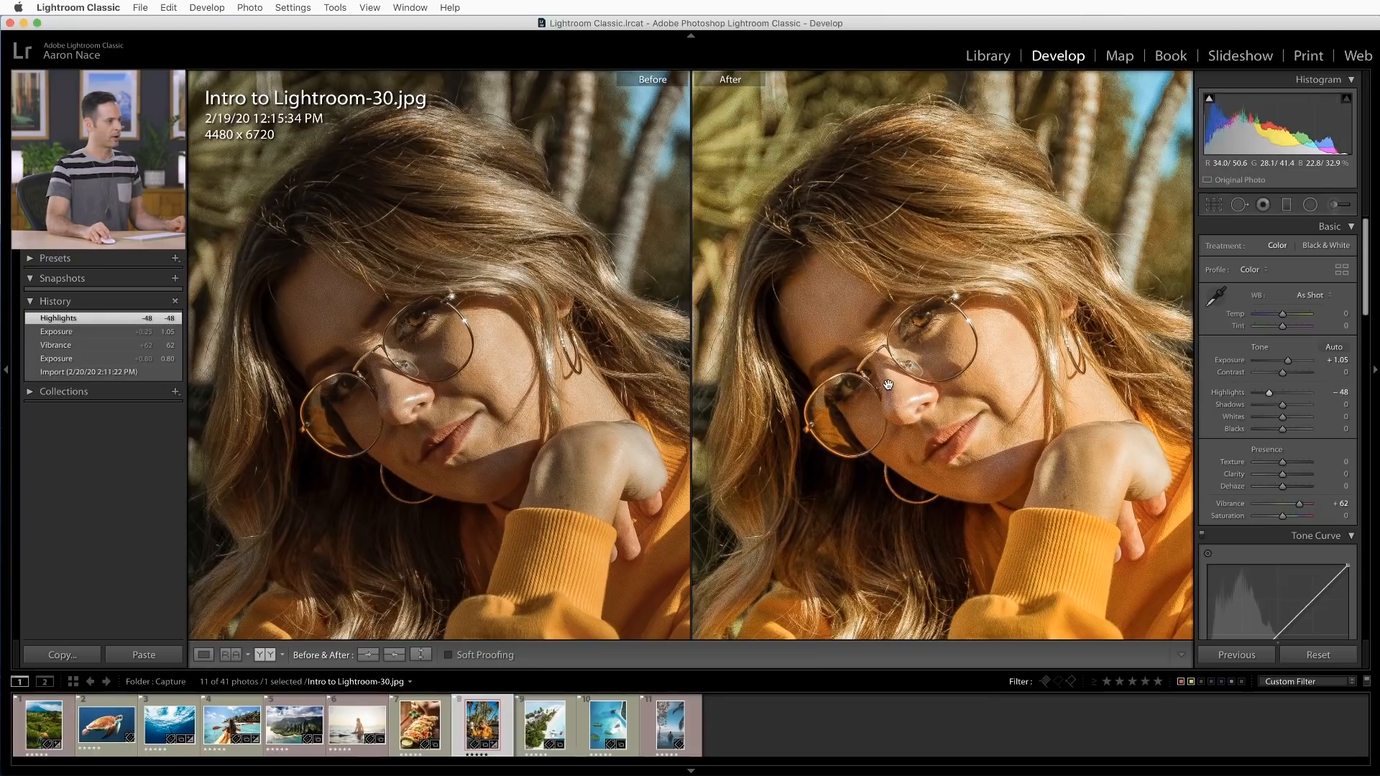
pyautogui.click(936, 403)
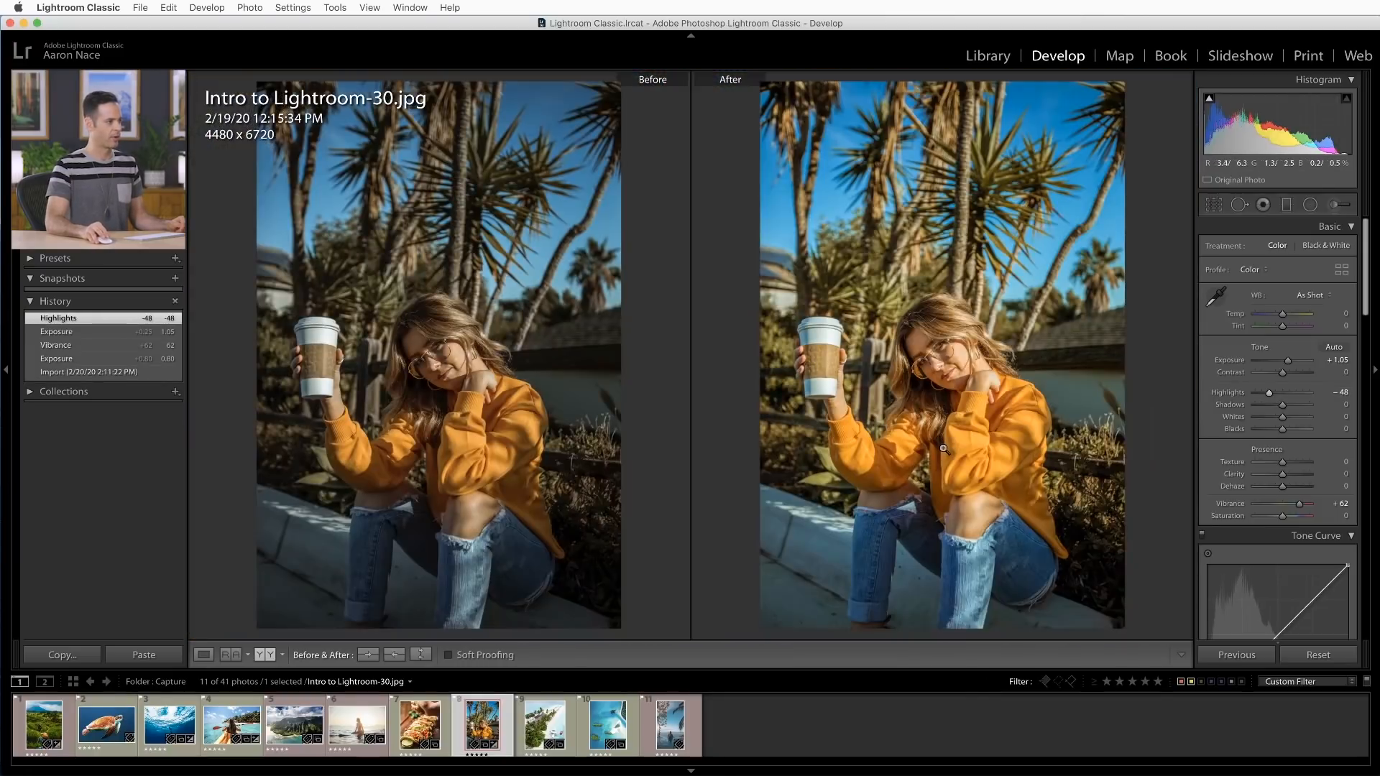
# - Set the coffee portrait's Shadows to +40, Texture to +18 and Clarity to +18
pyautogui.moveTo(1282, 404); pyautogui.dragTo(1295, 408)
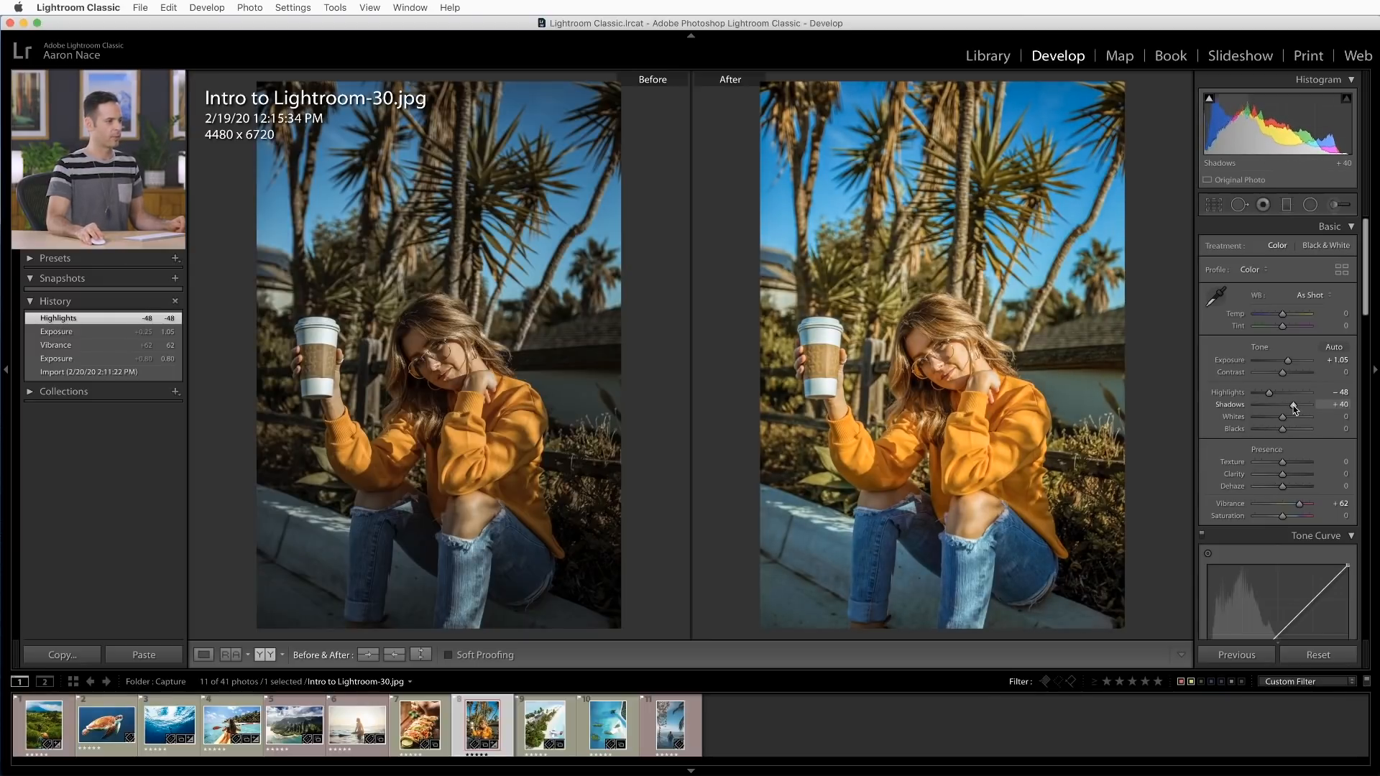
pyautogui.moveTo(1293, 408); pyautogui.dragTo(1294, 408)
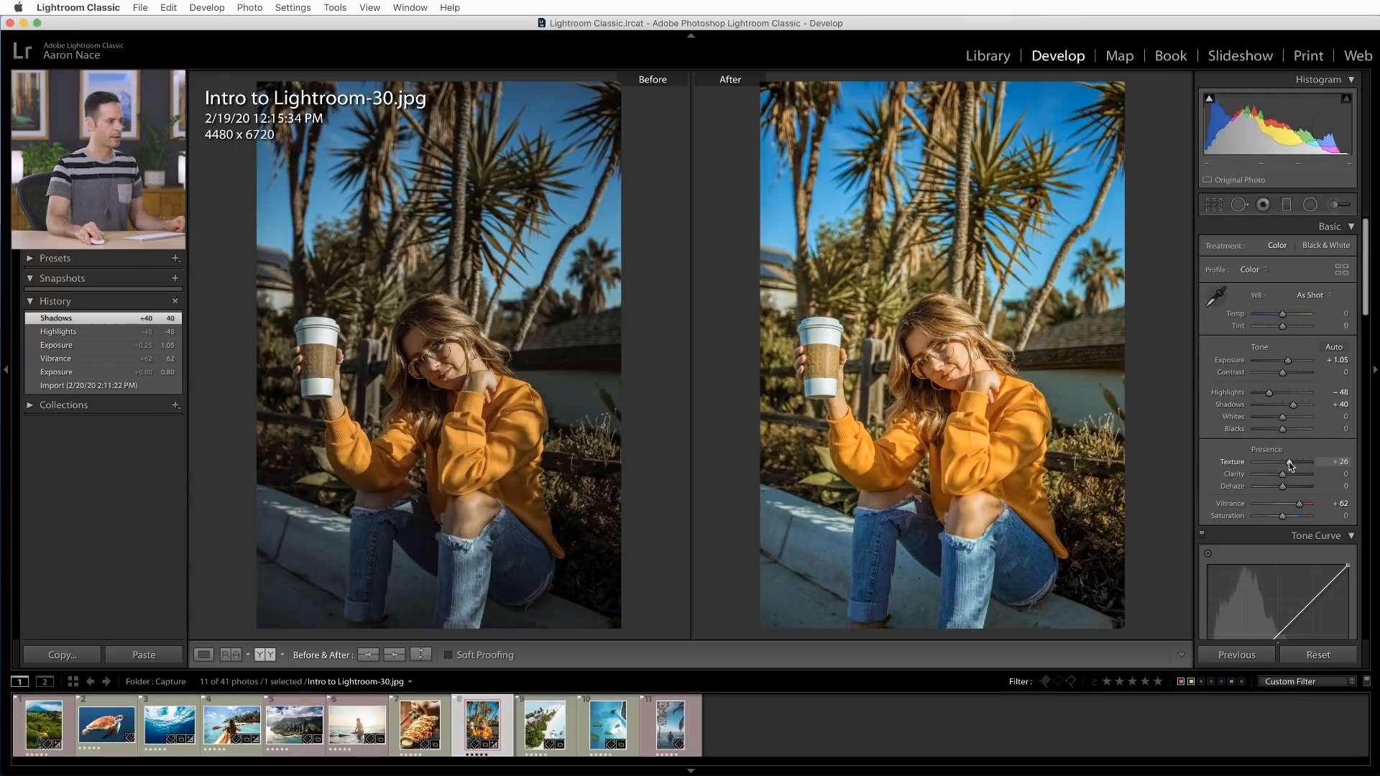
pyautogui.moveTo(1291, 465); pyautogui.dragTo(1289, 477)
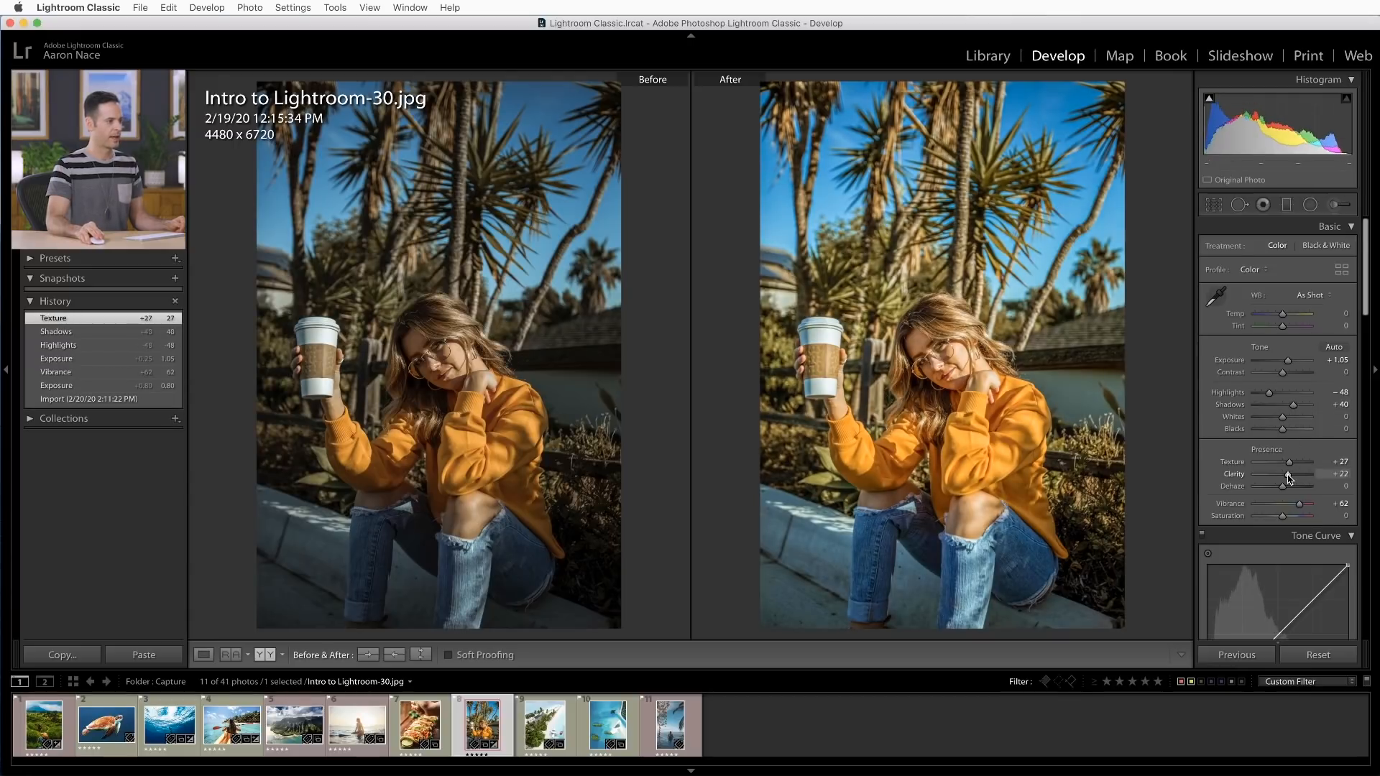
pyautogui.moveTo(1289, 480); pyautogui.dragTo(1287, 469)
# - Sharpen the portrait with an Amount of 139 and a Radius of 0.8 while examining the woman's face up close
pyautogui.scroll(-10, 1279, 464)
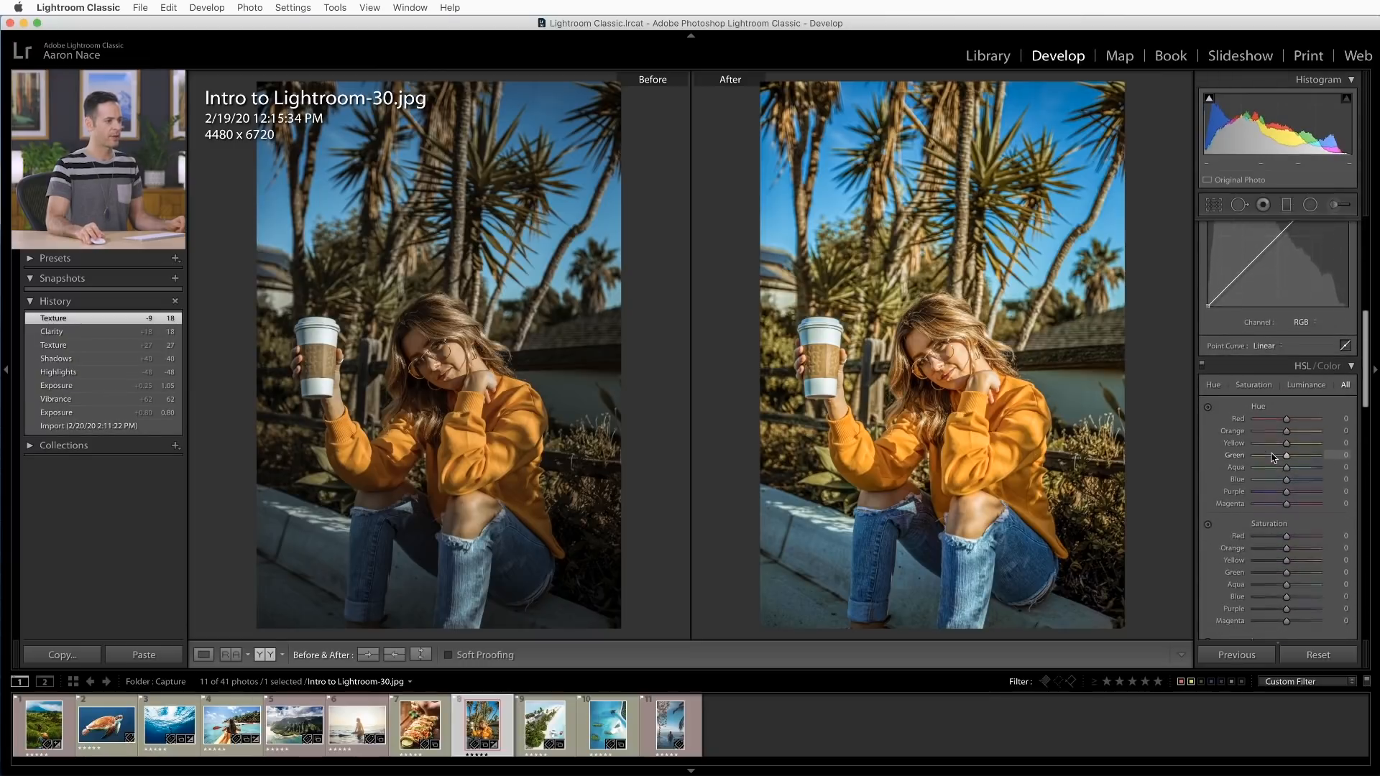
pyautogui.scroll(-10, 1273, 457)
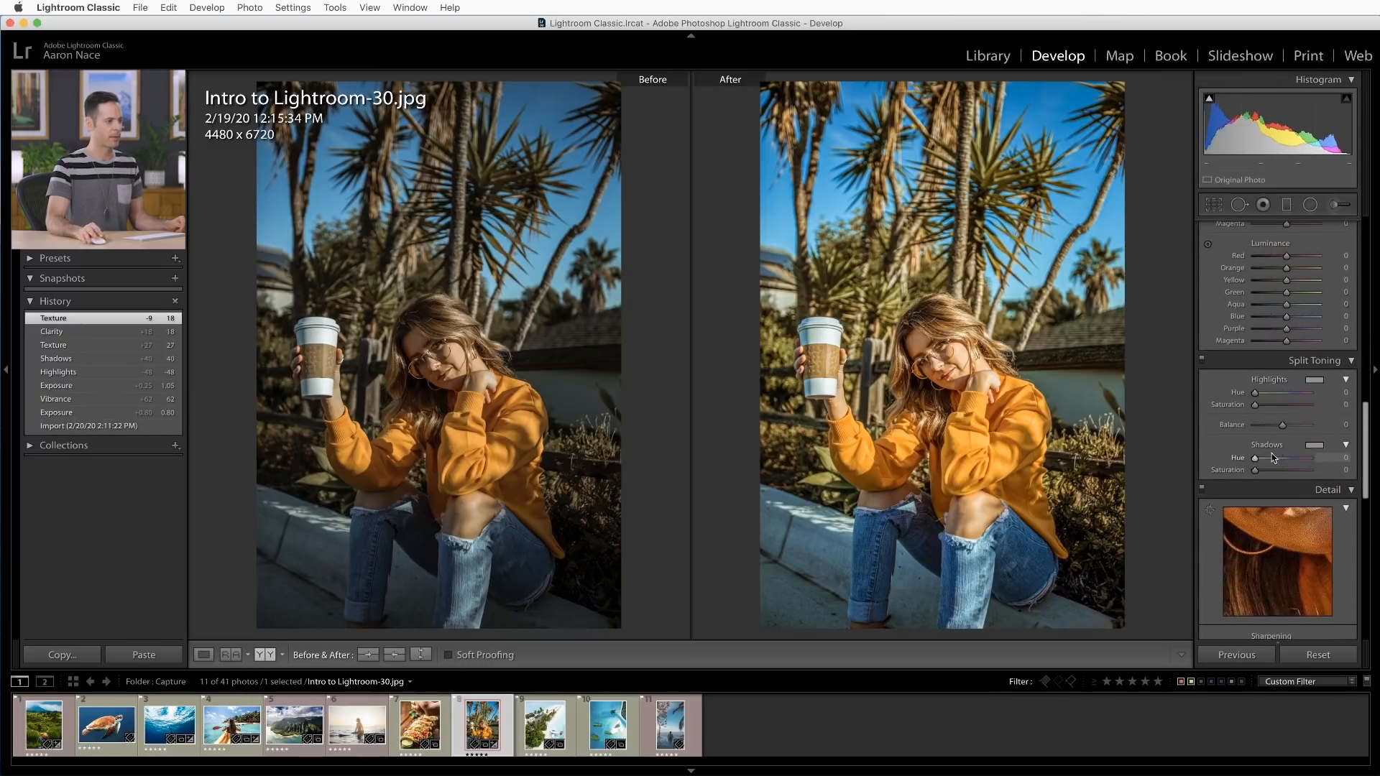
pyautogui.scroll(-5, 1271, 453)
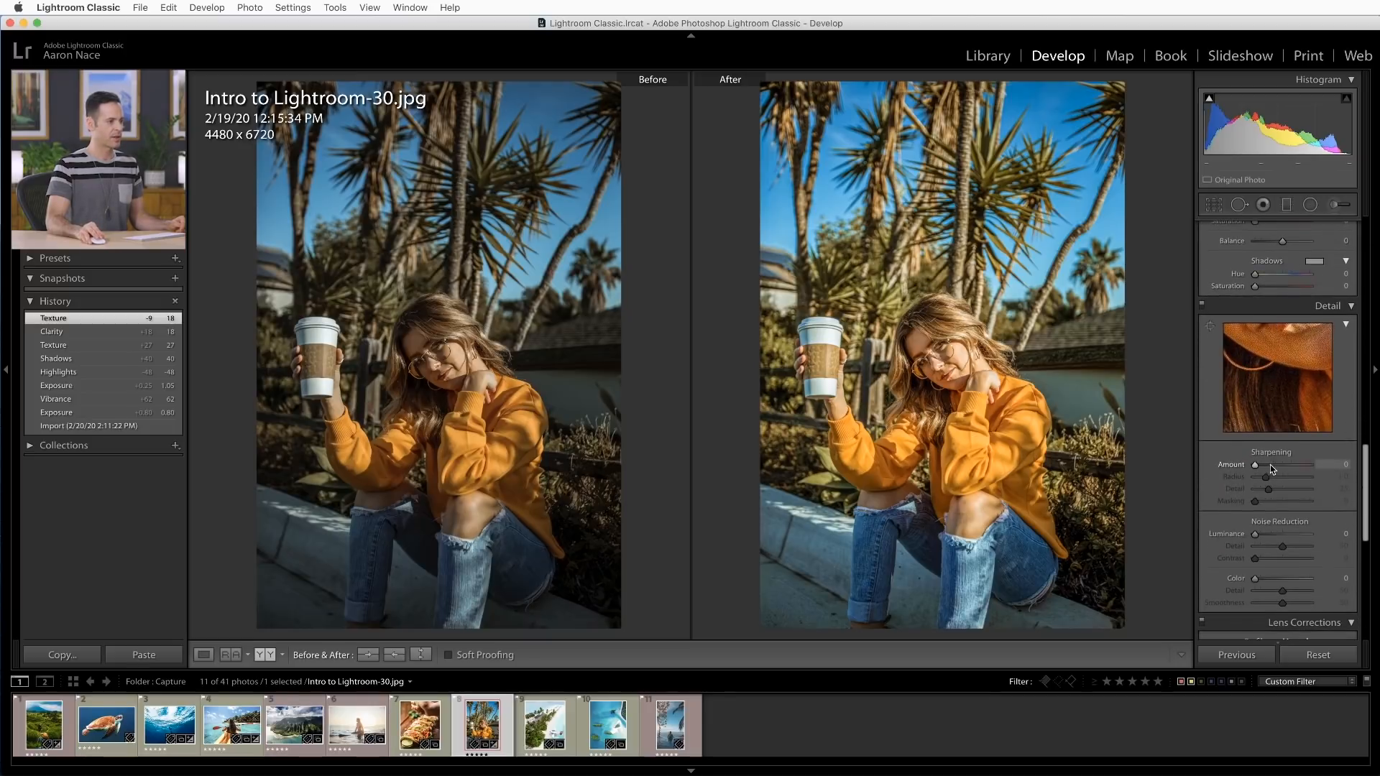
pyautogui.click(1272, 466)
pyautogui.click(938, 350)
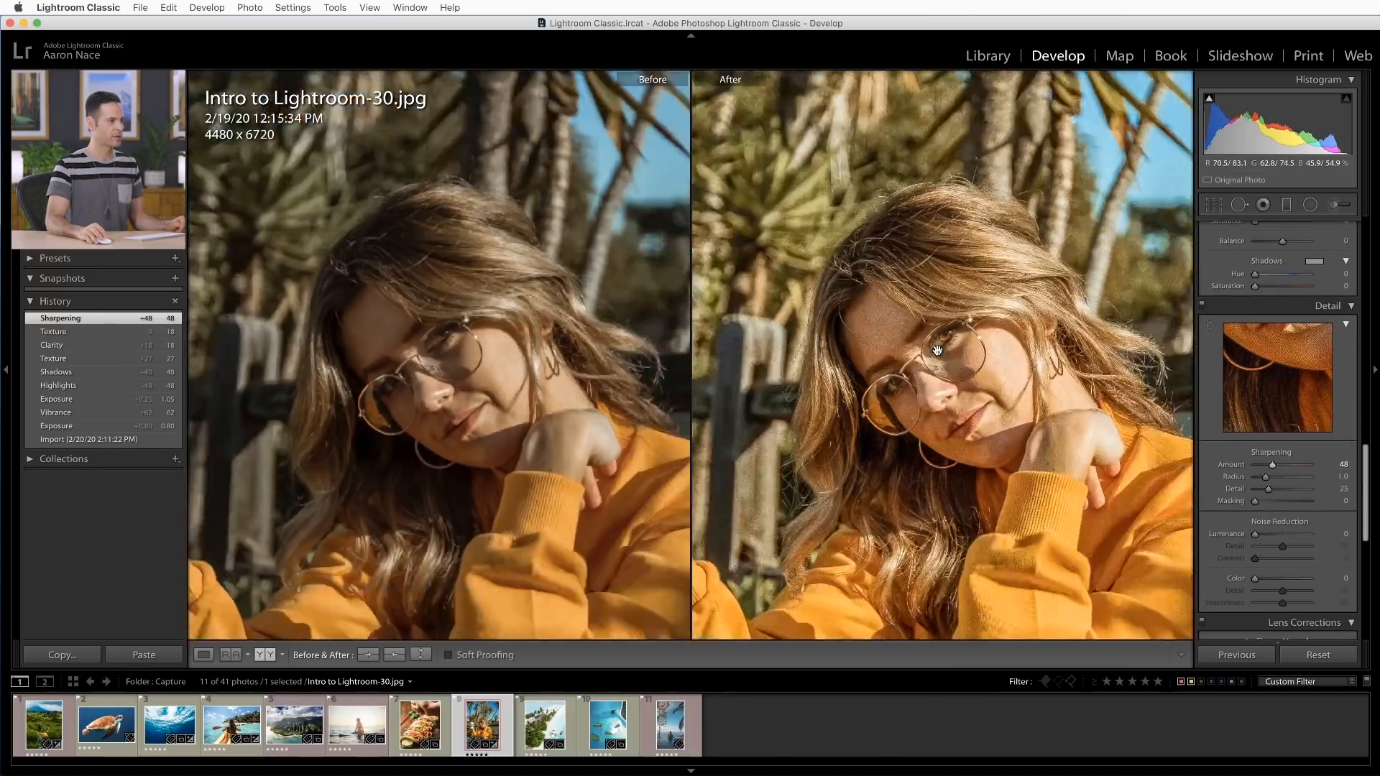
pyautogui.moveTo(966, 438); pyautogui.dragTo(981, 427)
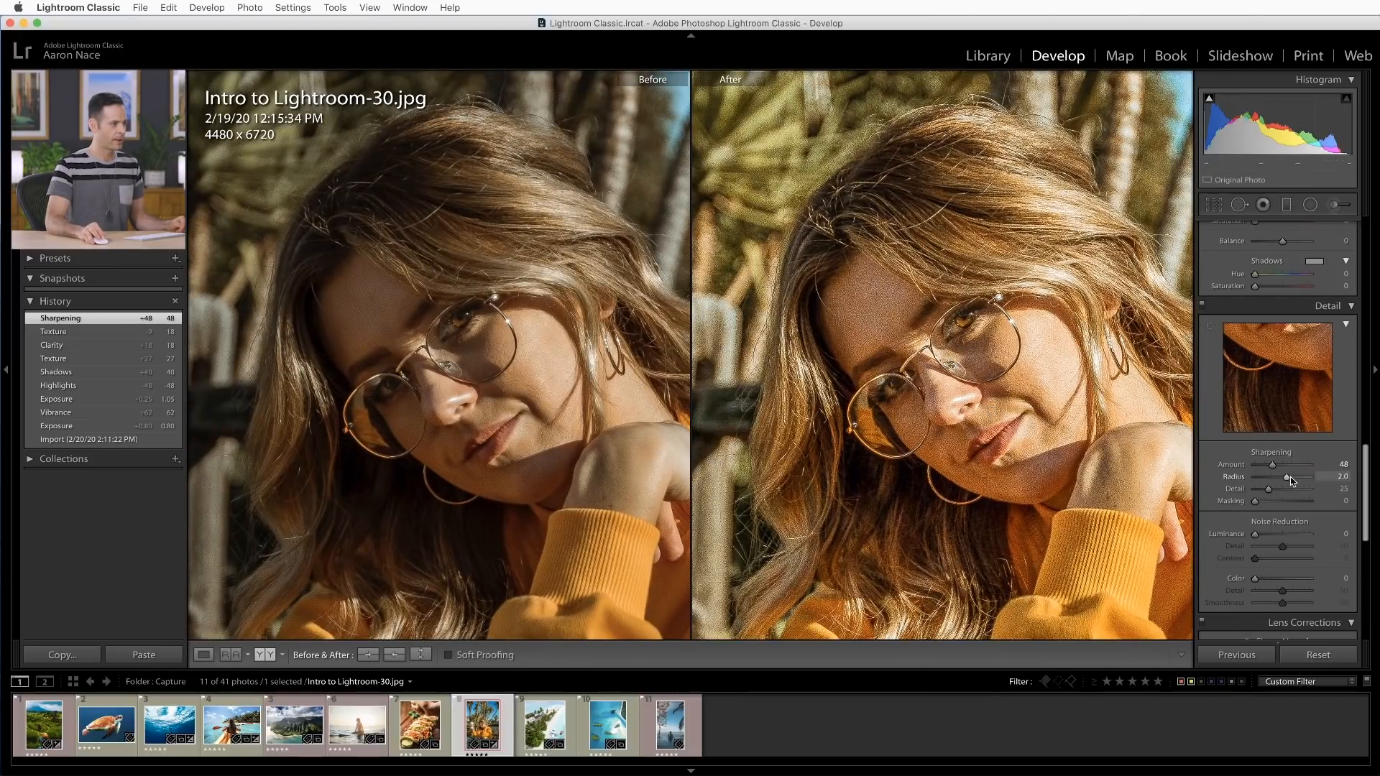
pyautogui.moveTo(1287, 465); pyautogui.dragTo(1297, 467)
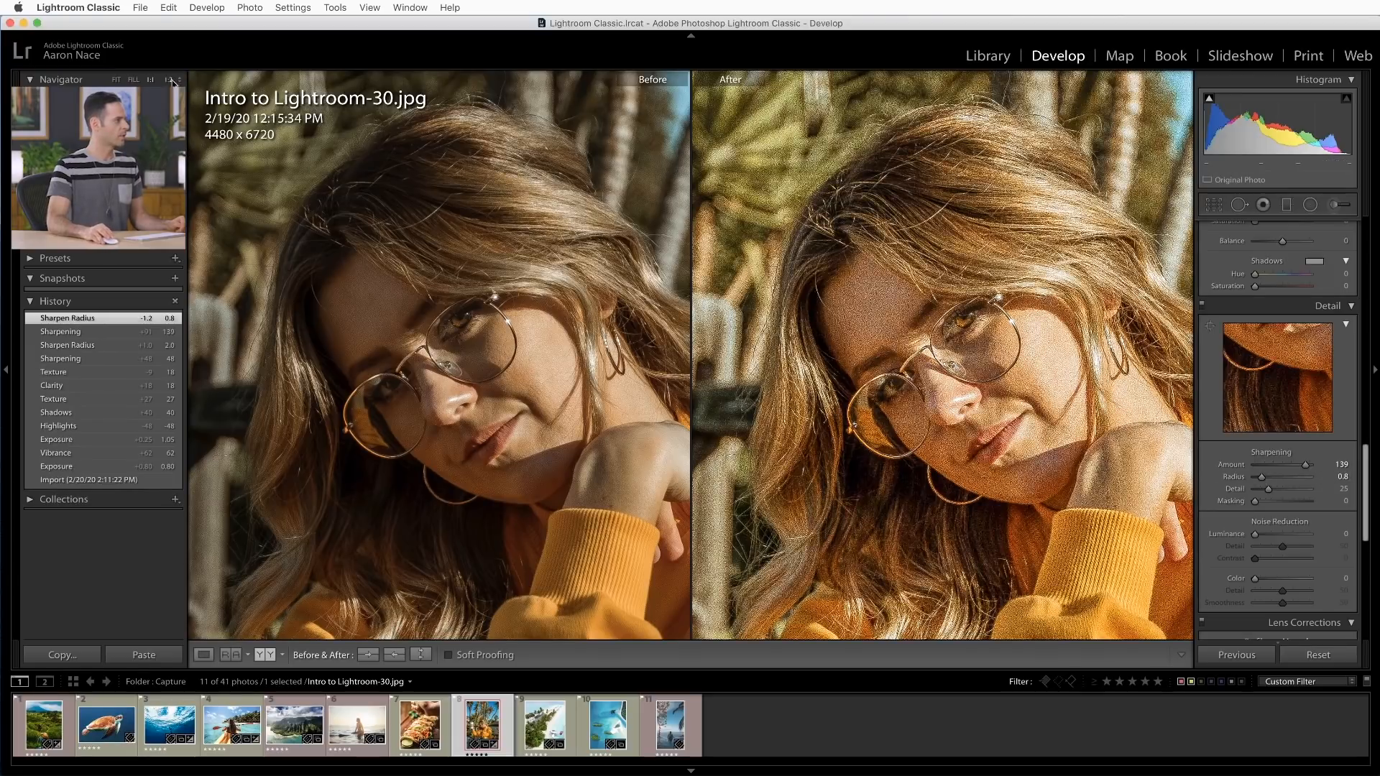
# - Magnify the woman's face further and compare the sharpening at Radius 0.5 and Radius 3.0
pyautogui.click(179, 80)
pyautogui.click(189, 133)
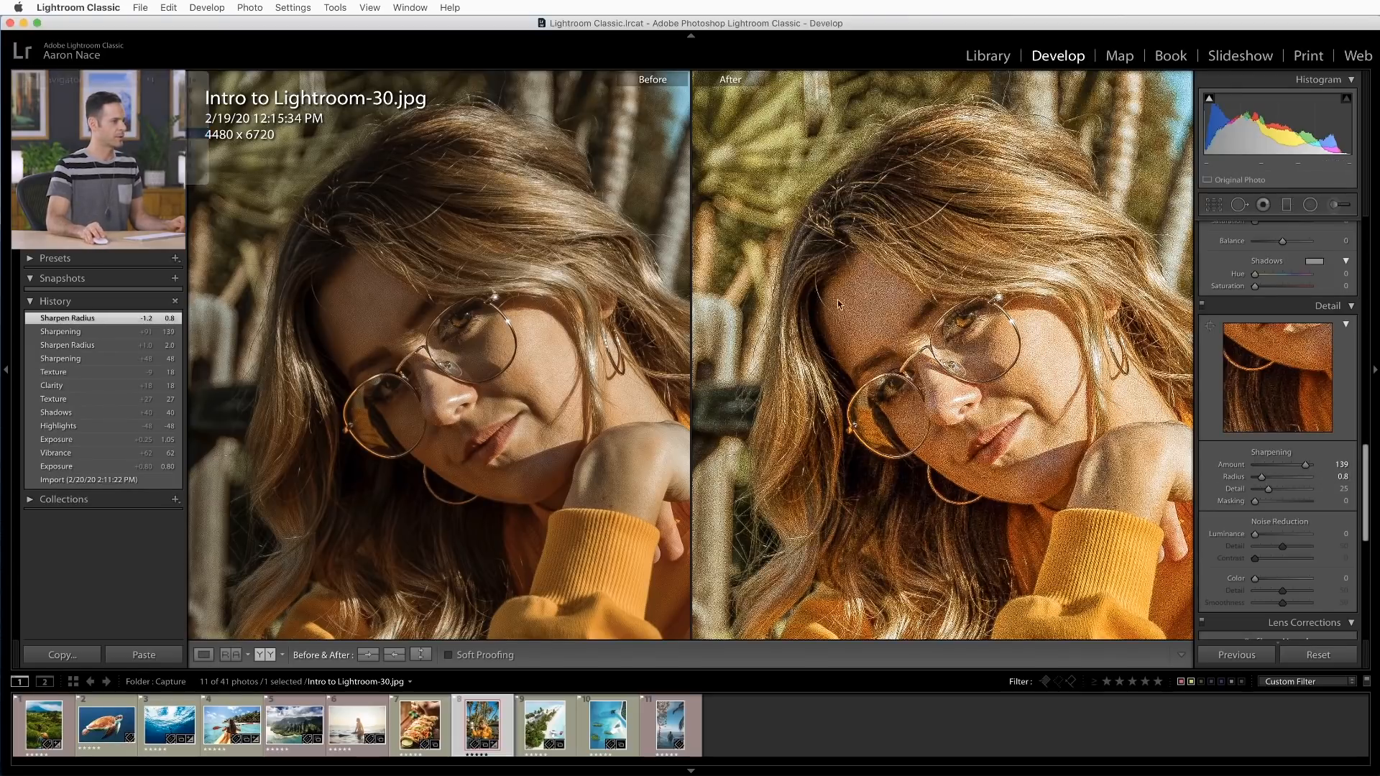
pyautogui.moveTo(980, 383); pyautogui.dragTo(853, 348)
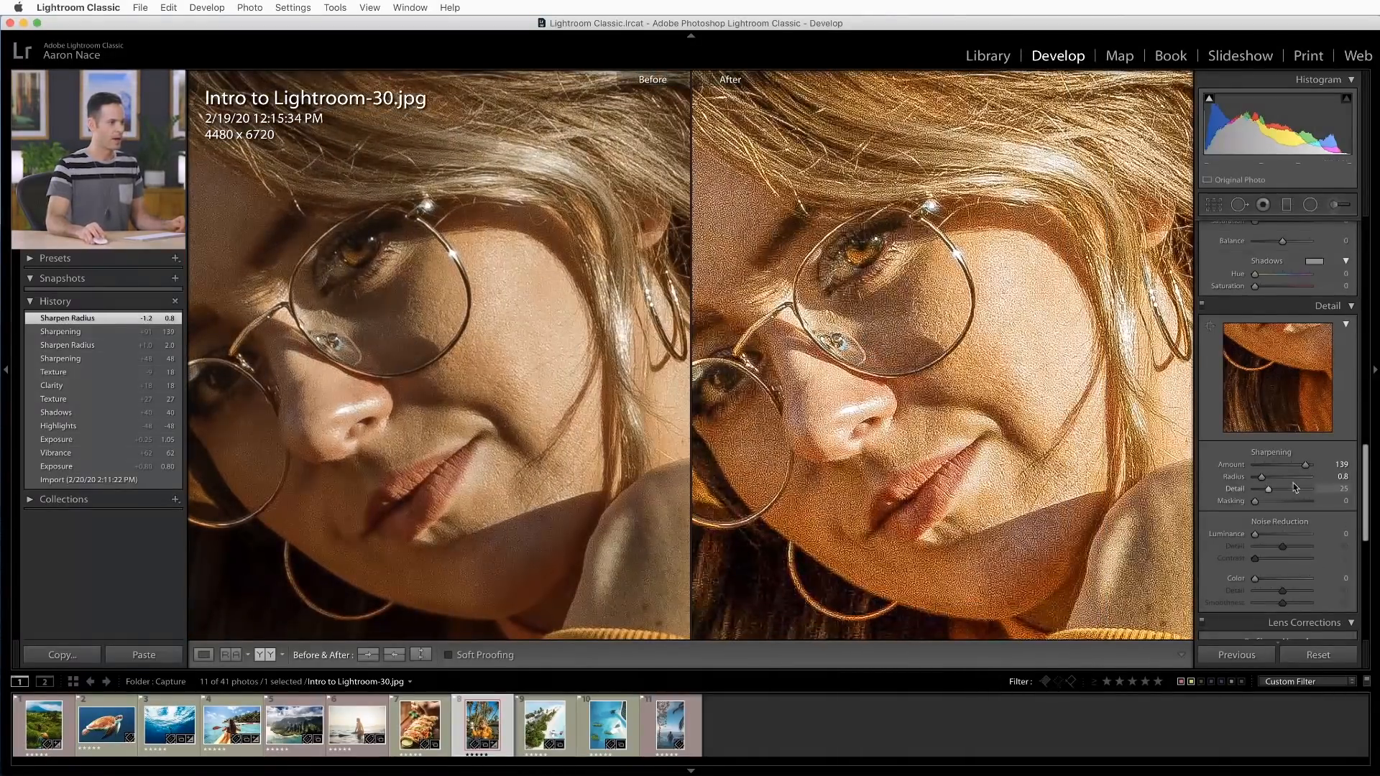
pyautogui.moveTo(1253, 480); pyautogui.dragTo(1254, 480)
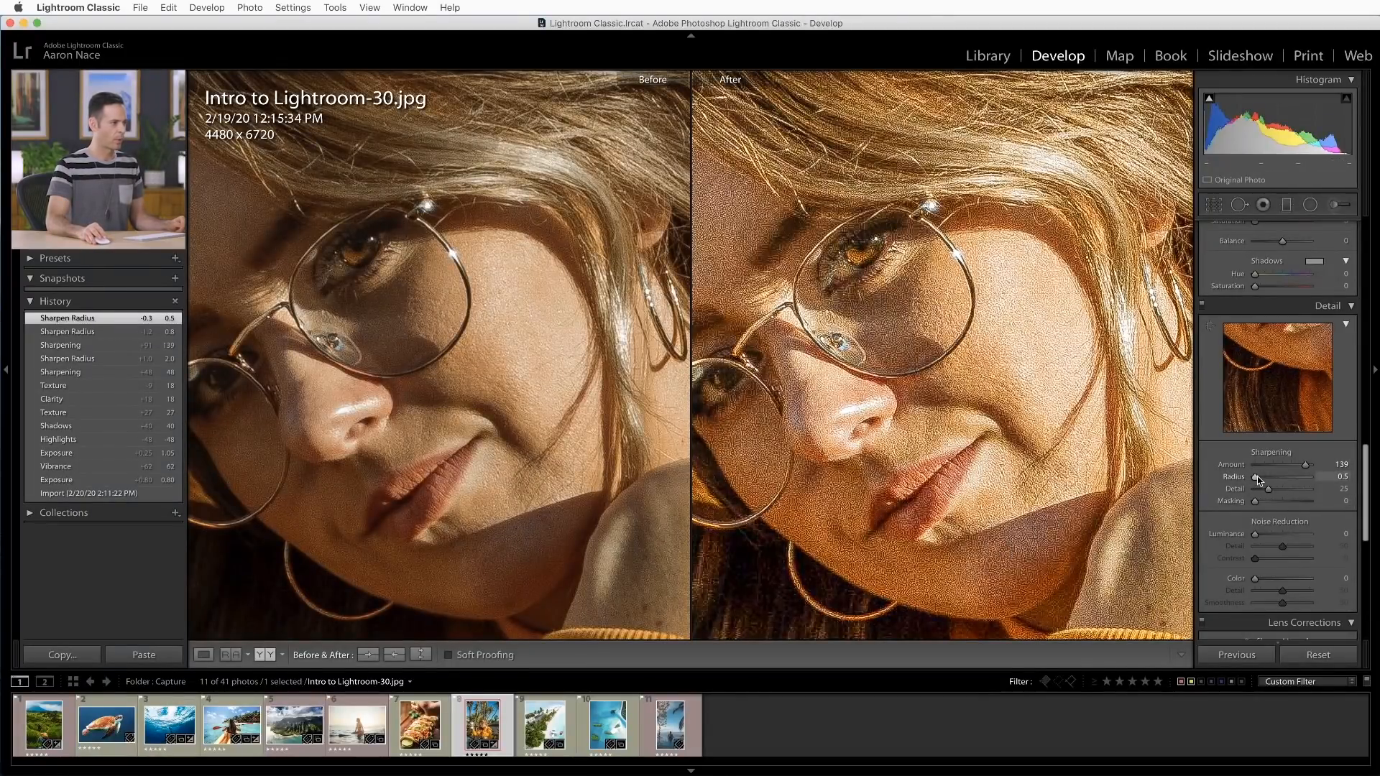
pyautogui.moveTo(1258, 480); pyautogui.dragTo(1346, 482)
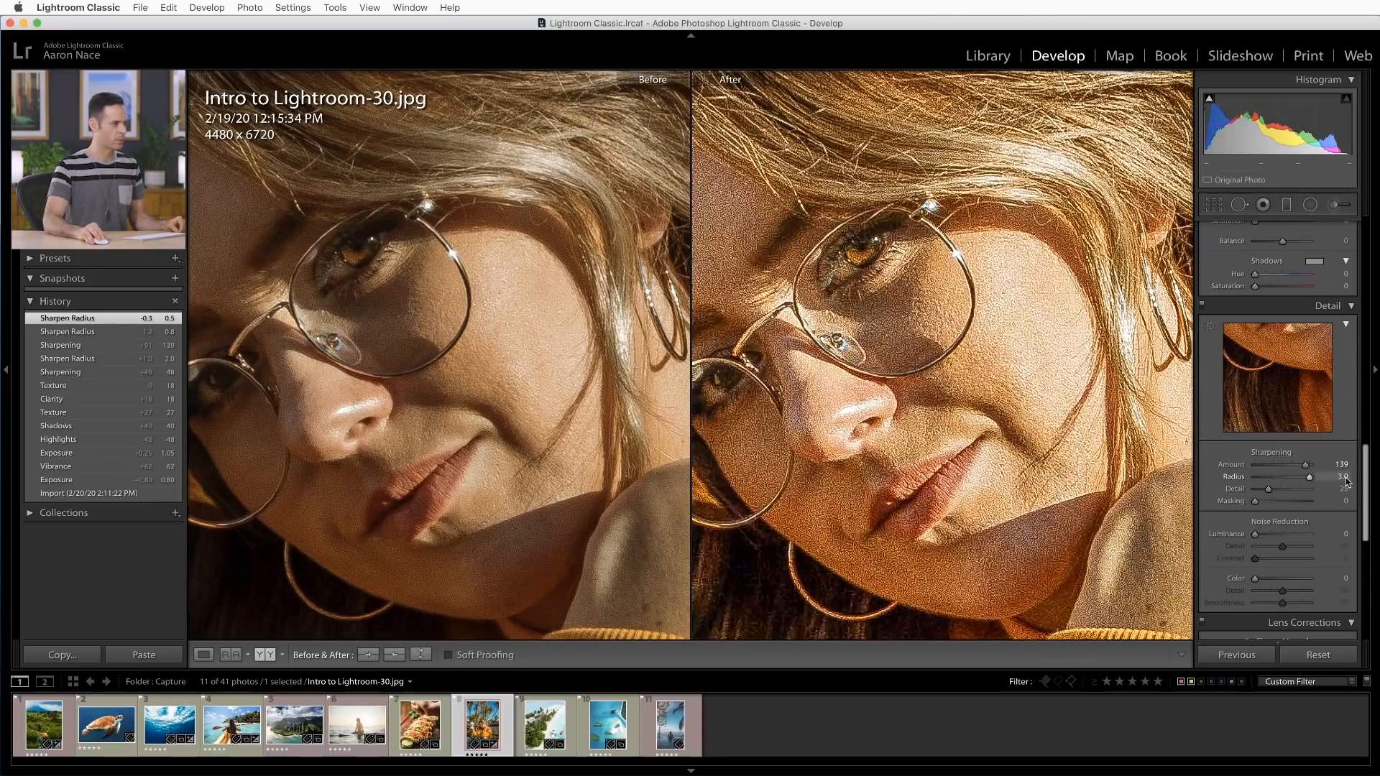
# - Refine the sharpening to Amount 33, Radius 1.5, Detail 16 and Masking 94, and fit the whole photo in view
pyautogui.moveTo(1251, 483)
pyautogui.mouseDown()
pyautogui.moveTo(1308, 481)
pyautogui.moveTo(1270, 481)
pyautogui.moveTo(1266, 503)
pyautogui.mouseUp()
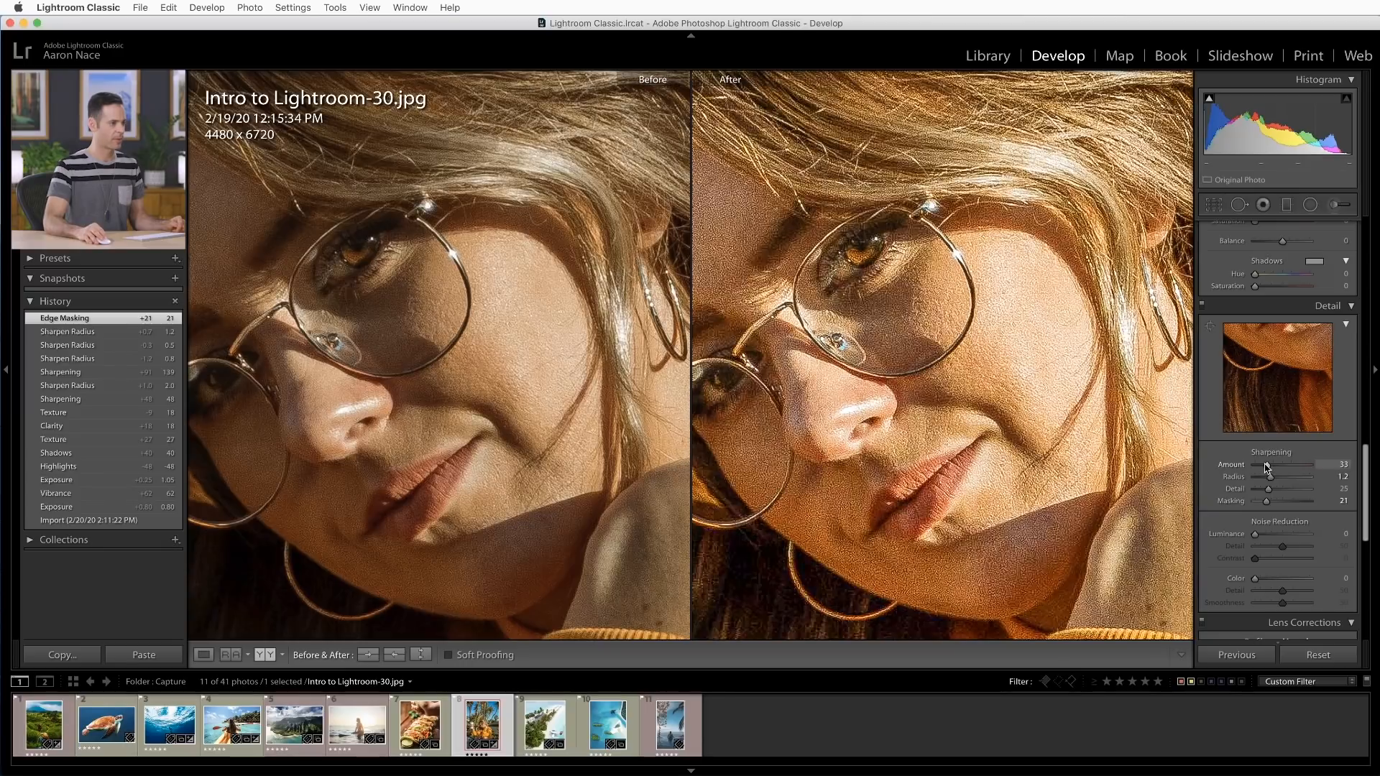
pyautogui.moveTo(1266, 467); pyautogui.dragTo(1266, 468)
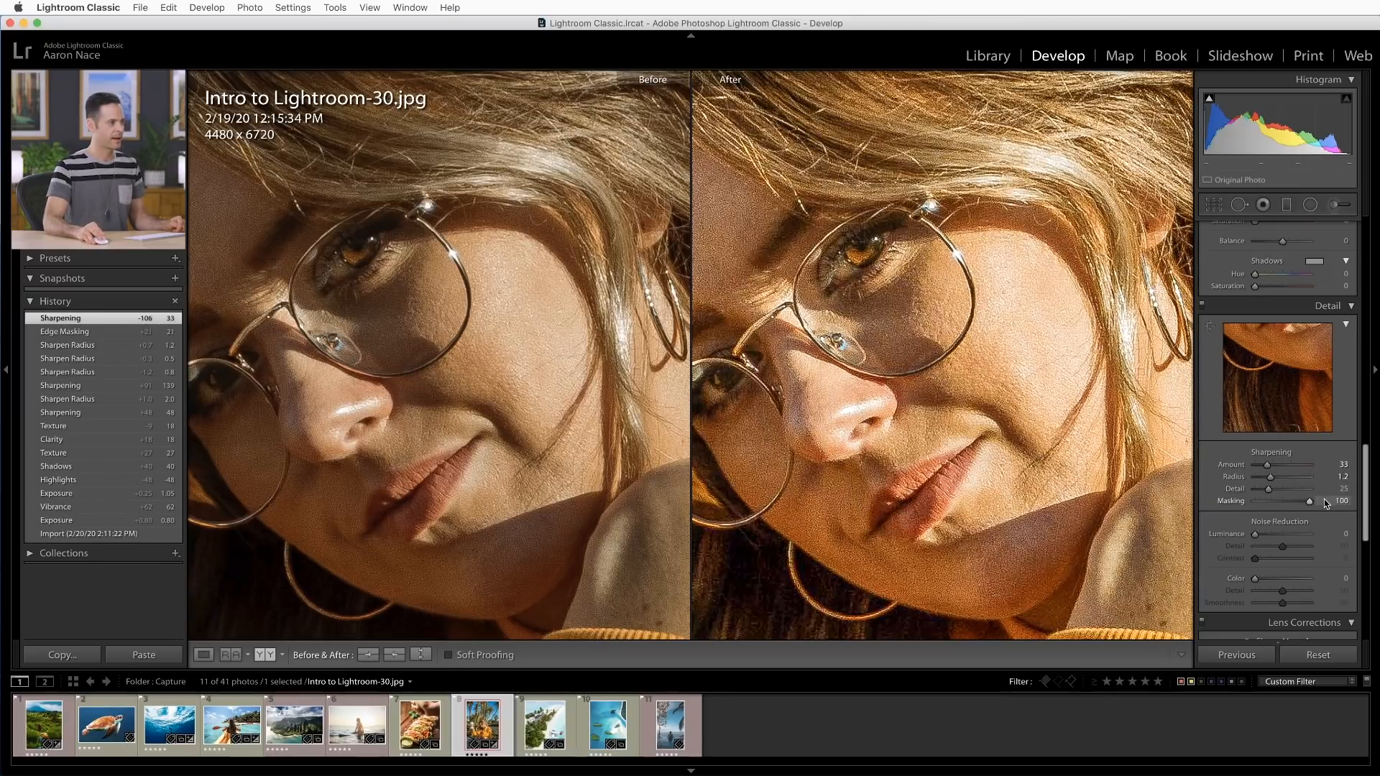
pyautogui.moveTo(1326, 503); pyautogui.dragTo(1326, 503)
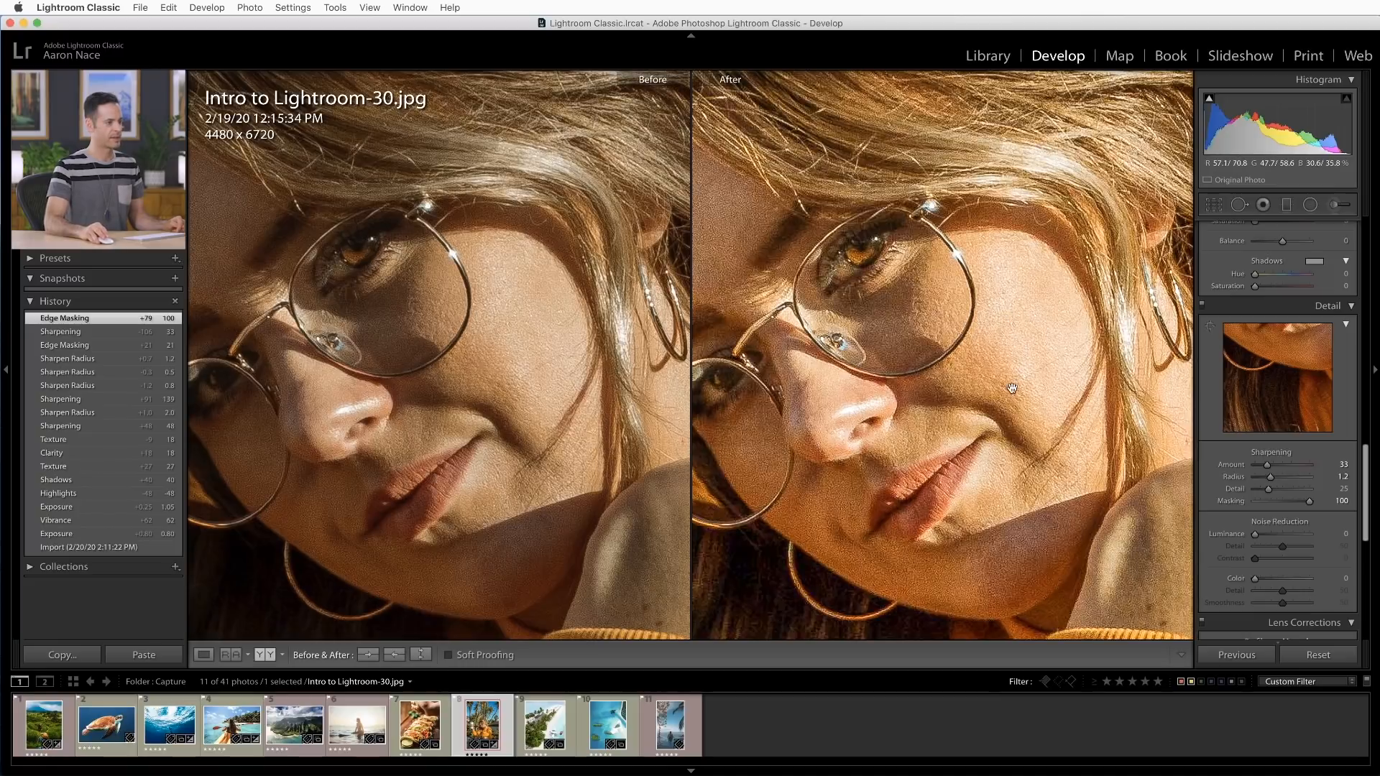
pyautogui.moveTo(1305, 507); pyautogui.dragTo(1306, 507)
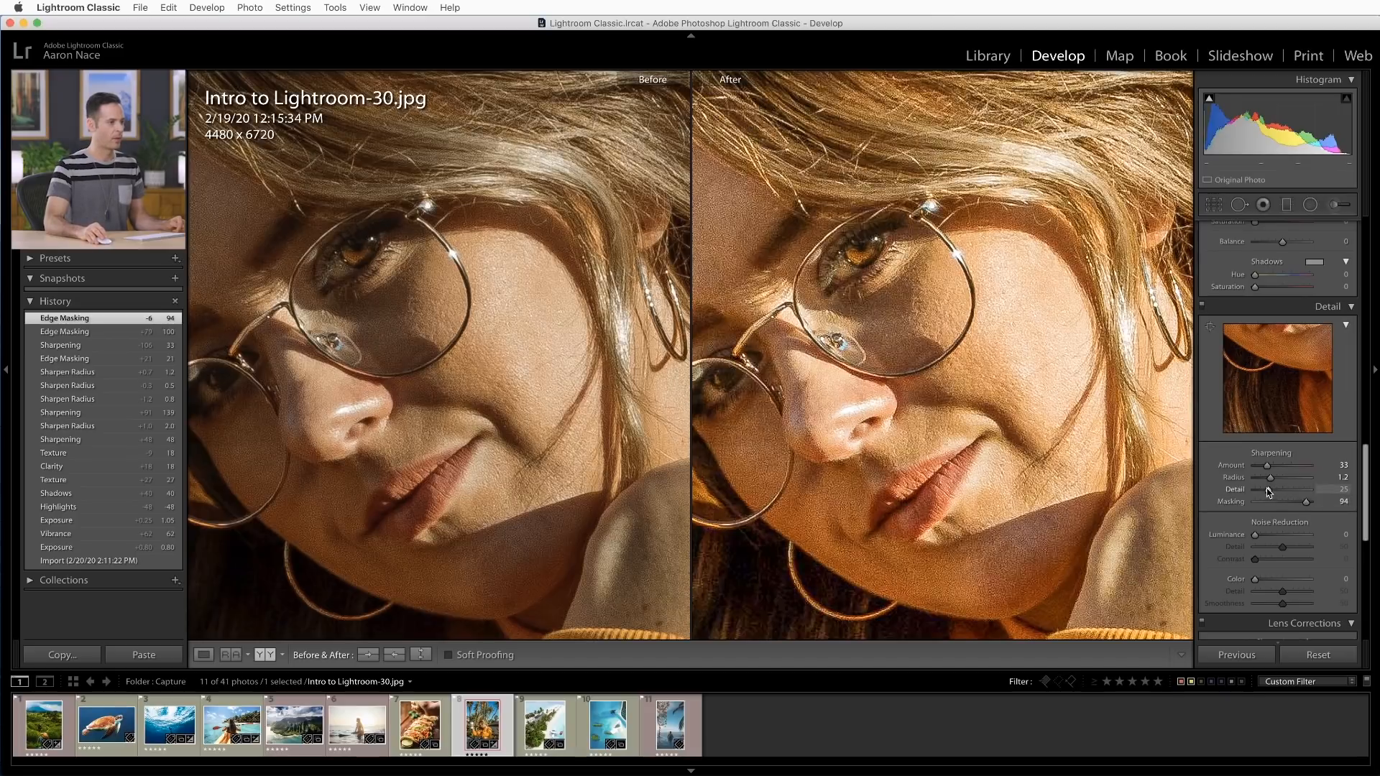
pyautogui.moveTo(1269, 479); pyautogui.dragTo(1278, 478)
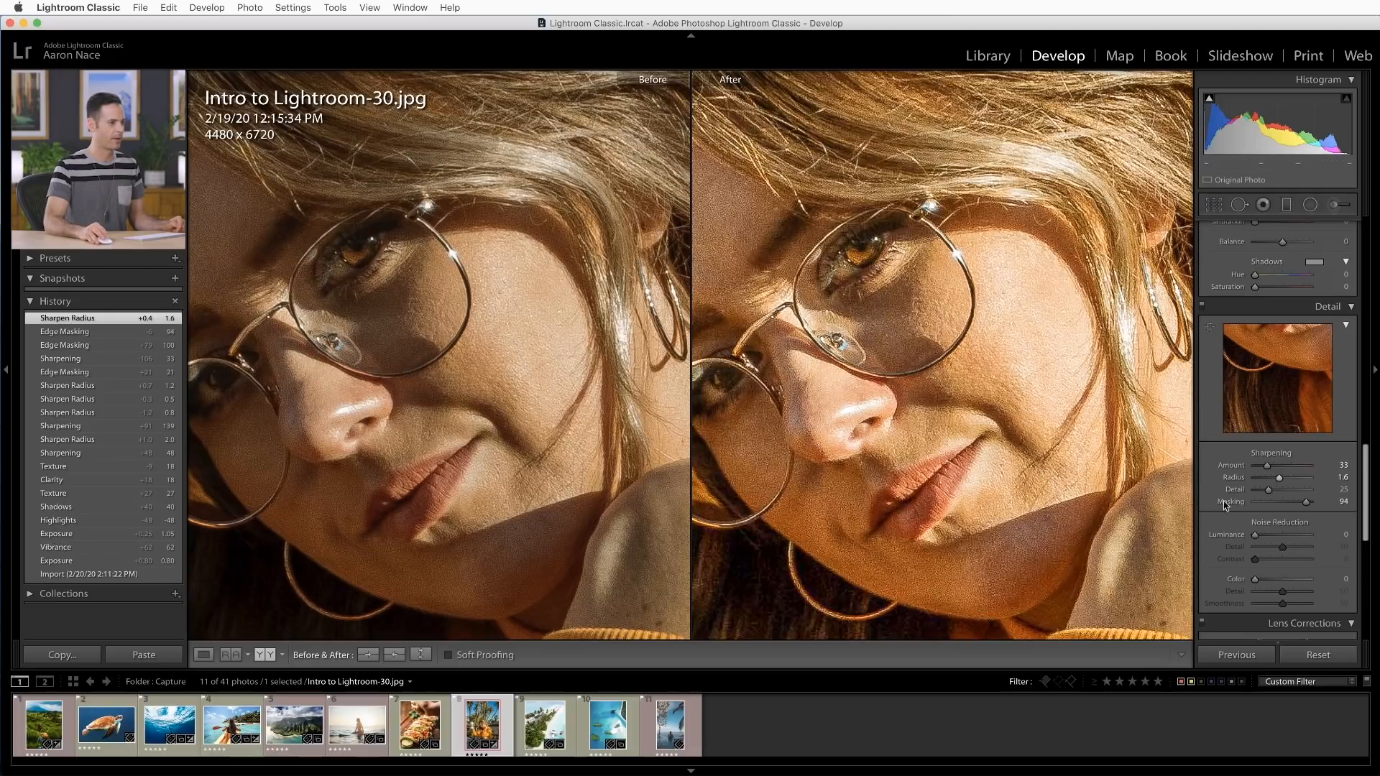
pyautogui.moveTo(1264, 495); pyautogui.dragTo(1276, 480)
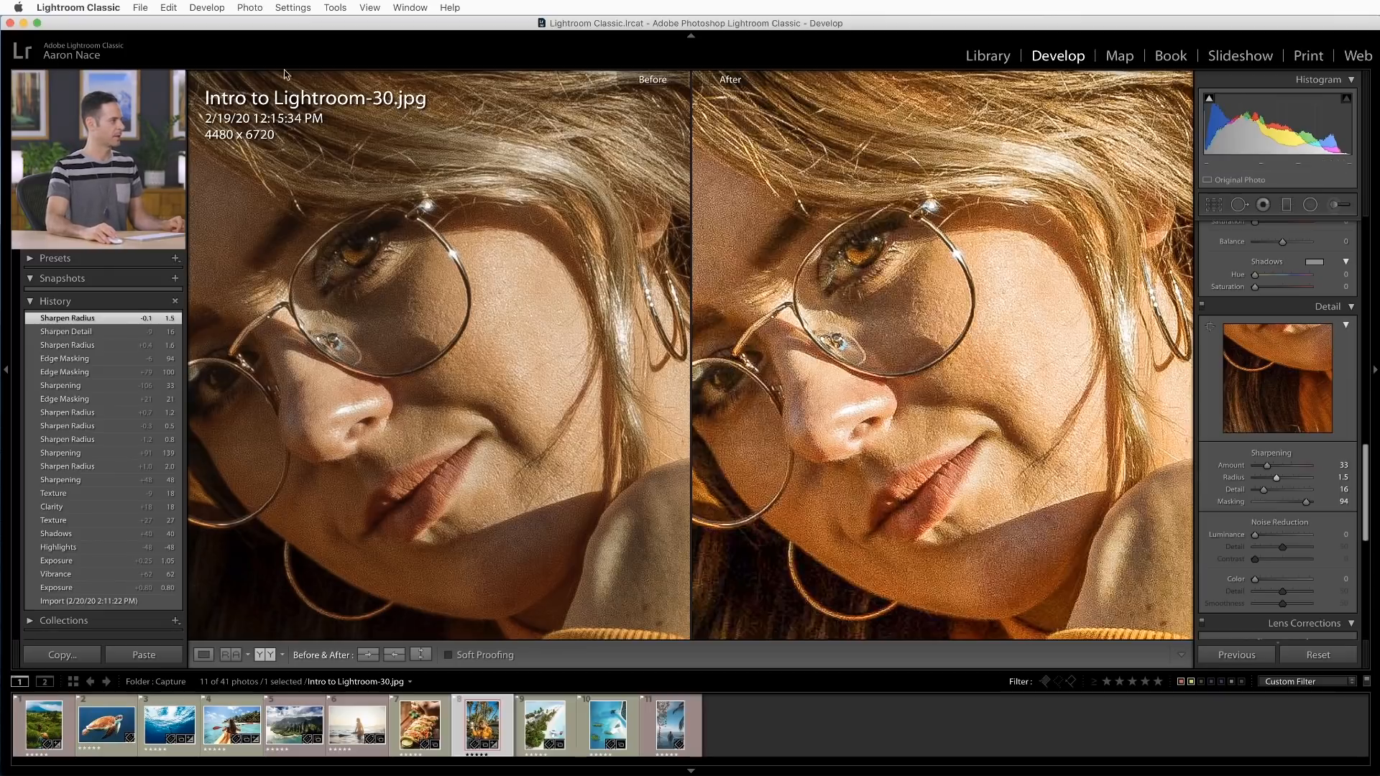
pyautogui.click(116, 79)
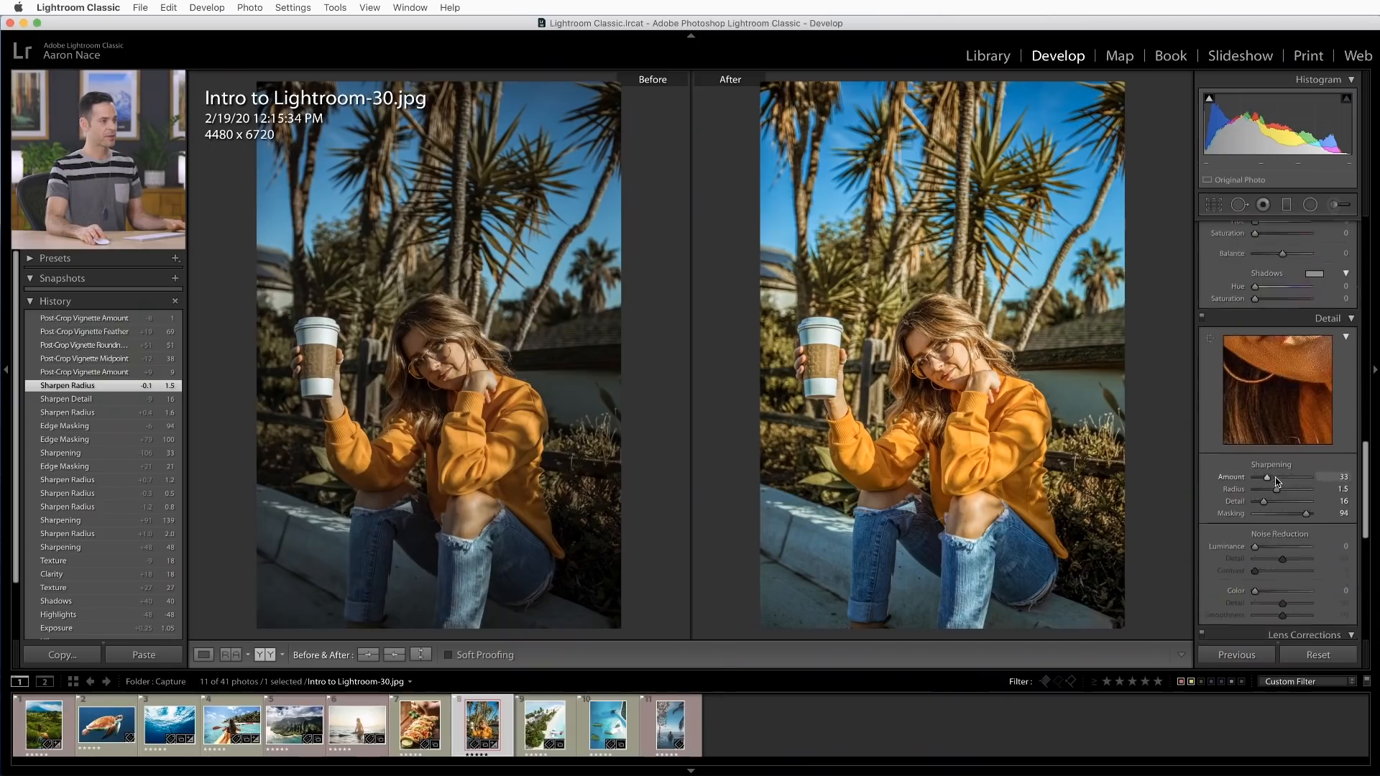
# - Try shifting the hue of the orange sweater with the targeted HSL Hue adjustment
pyautogui.scroll(15, 1276, 483)
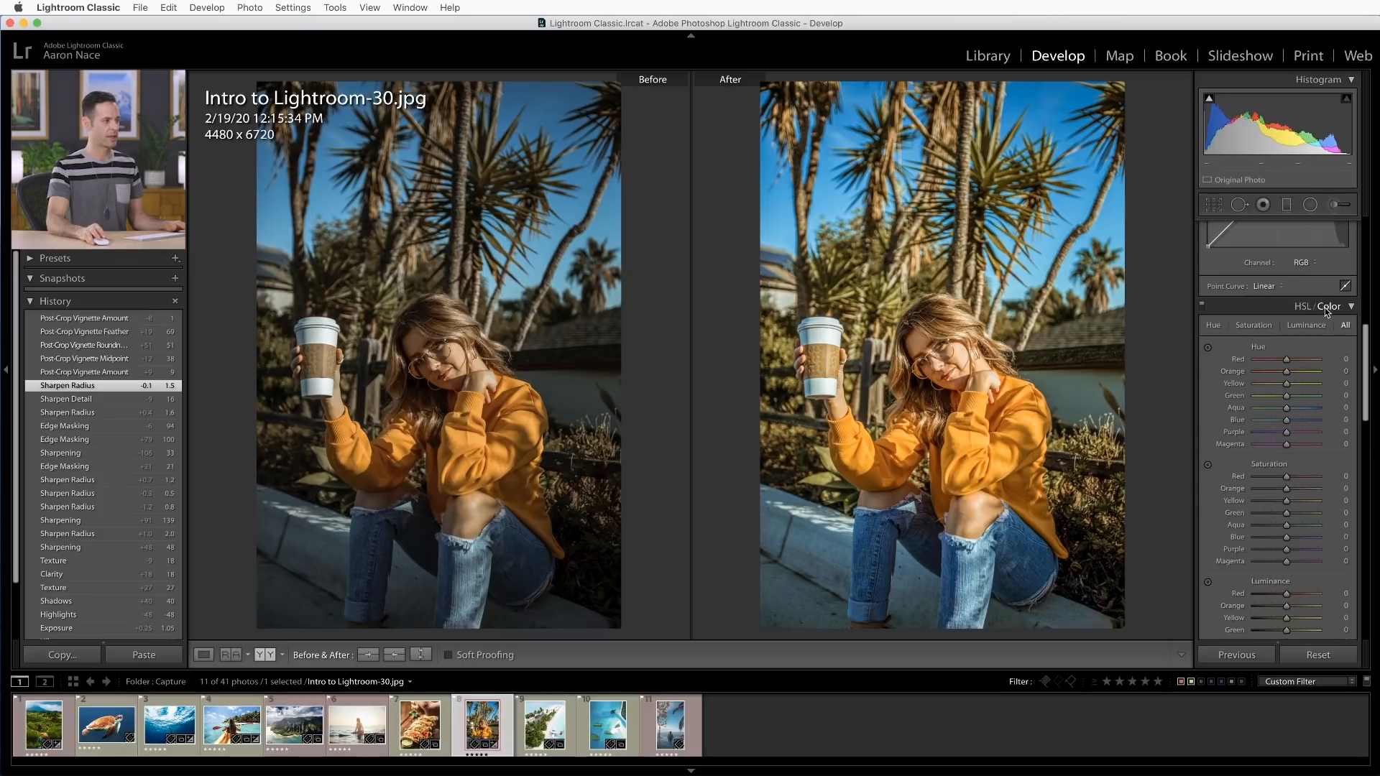
pyautogui.scroll(-2, 1330, 359)
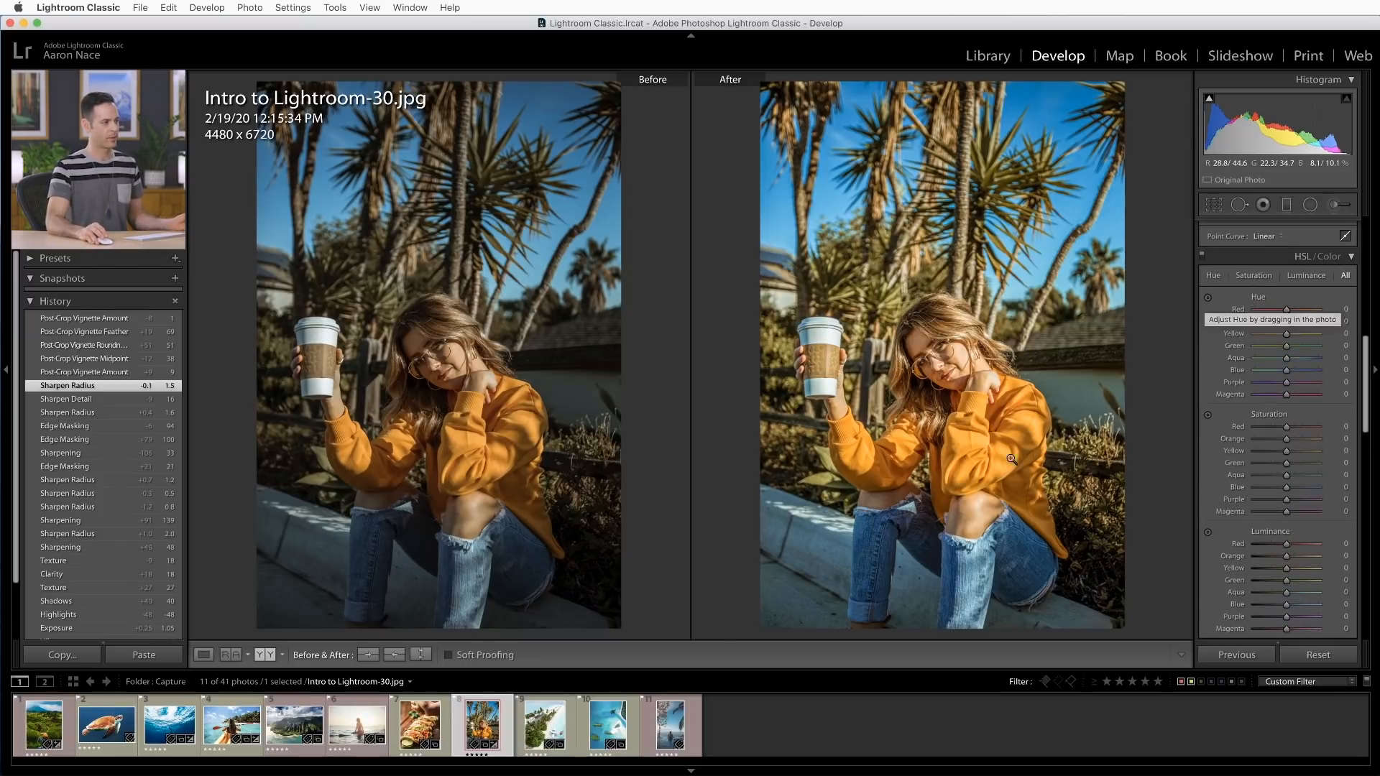
pyautogui.click(1206, 298)
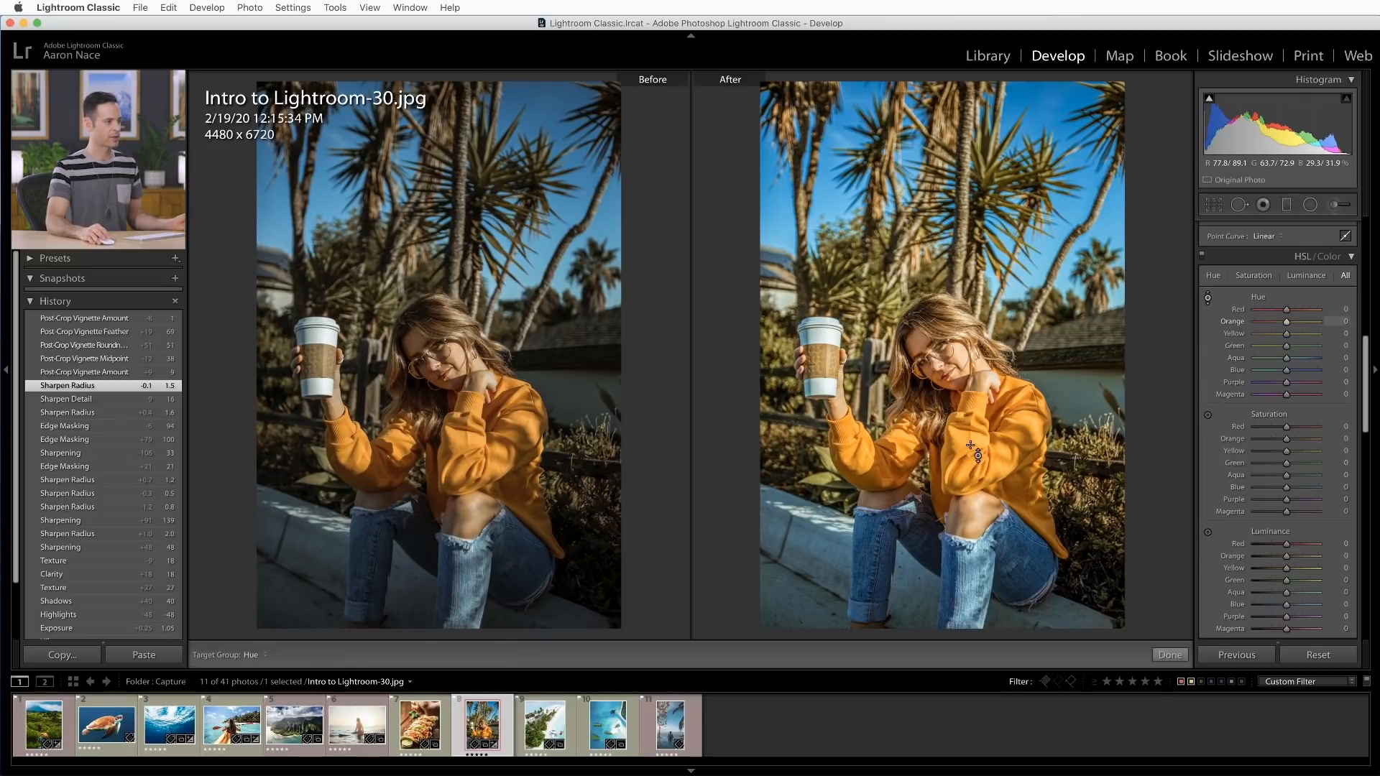
pyautogui.moveTo(949, 432); pyautogui.dragTo(948, 474)
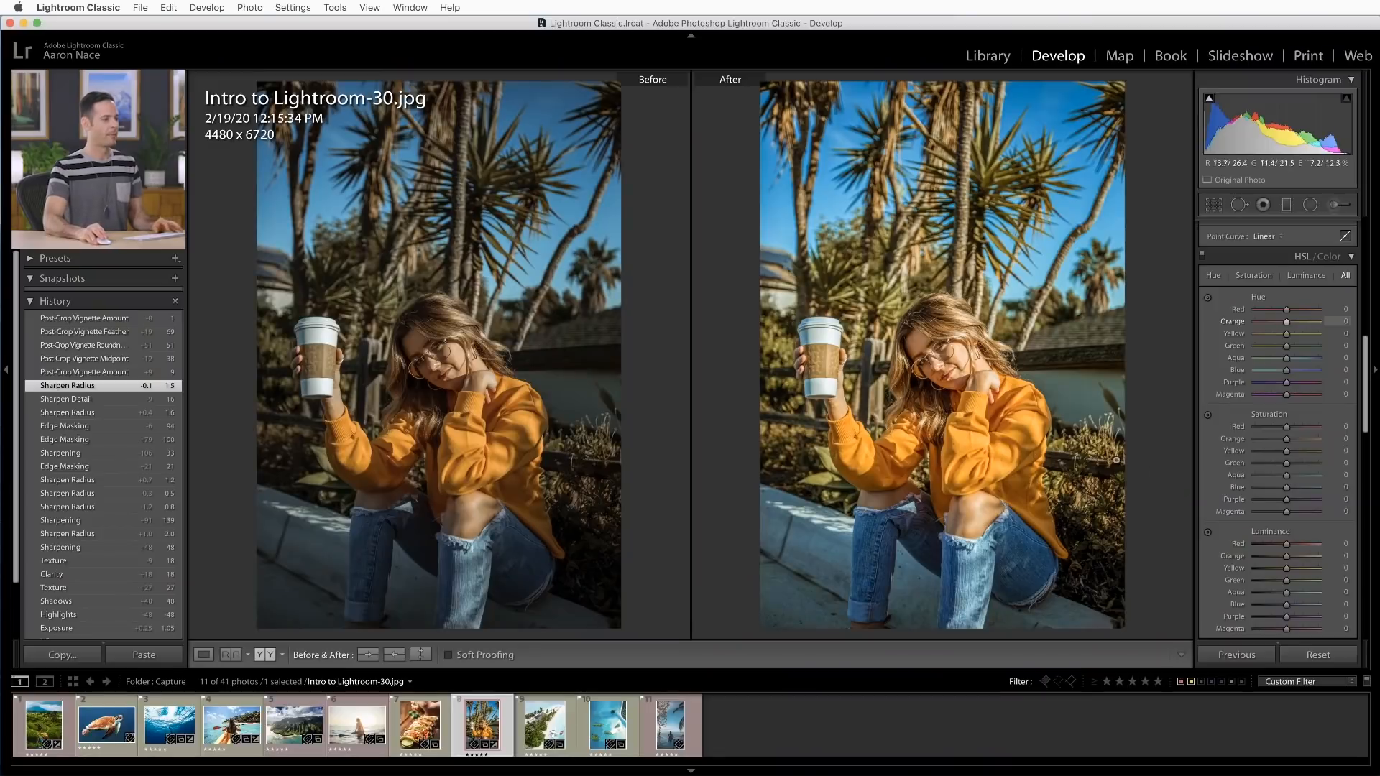
# - Boost saturation with the targeted adjustment: Blue +20 and Aqua +7 from the sky, Orange +19 and Yellow +5 from the sweater
pyautogui.click(1208, 414)
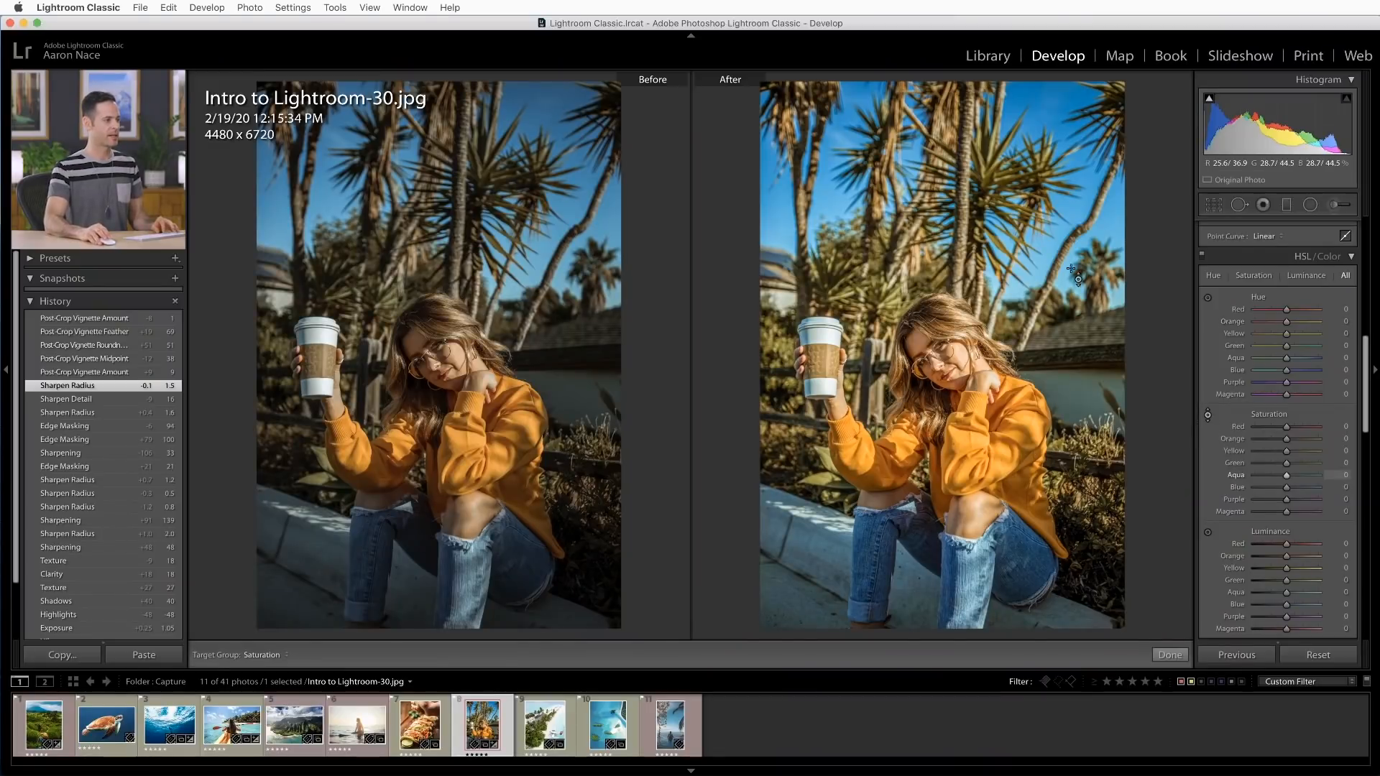
pyautogui.moveTo(885, 205)
pyautogui.mouseDown()
pyautogui.moveTo(885, 167)
pyautogui.moveTo(885, 194)
pyautogui.mouseUp()
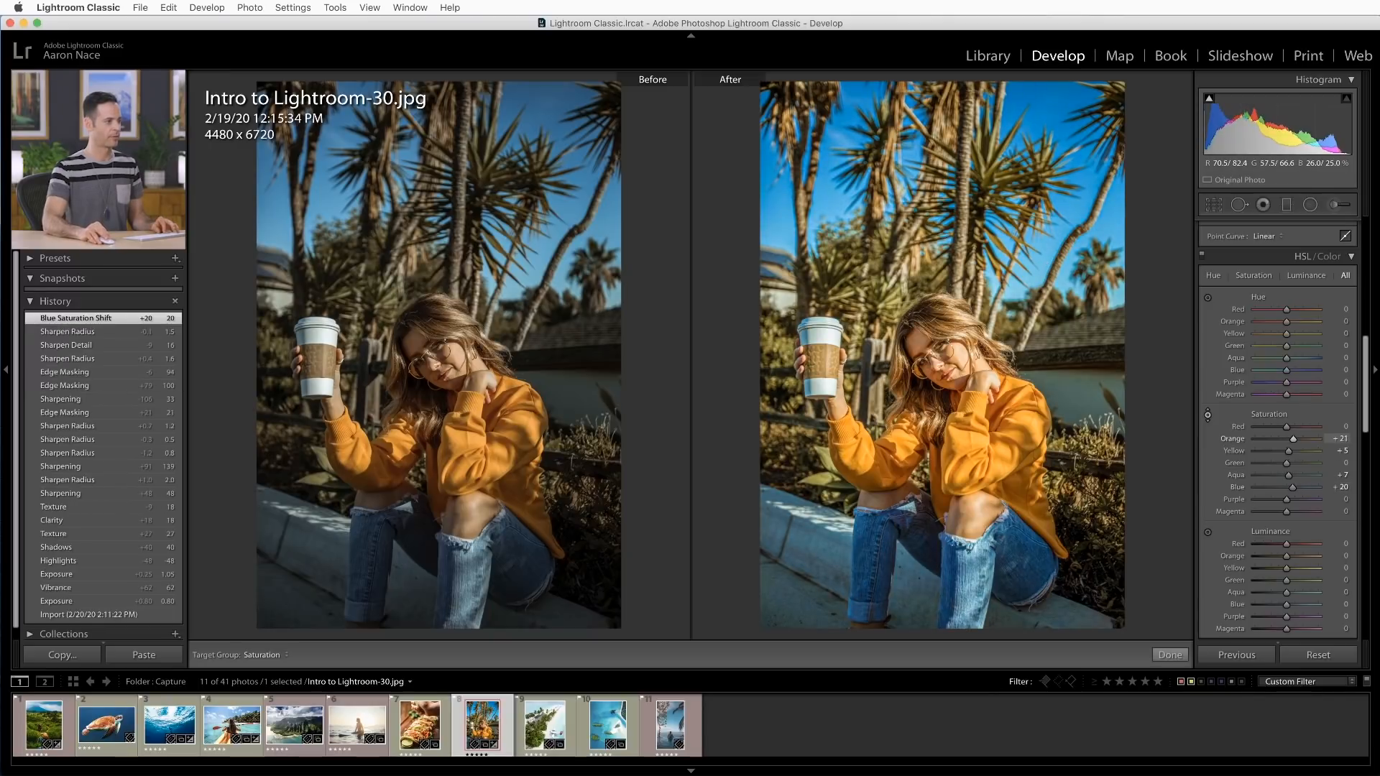
pyautogui.moveTo(969, 439); pyautogui.dragTo(969, 439)
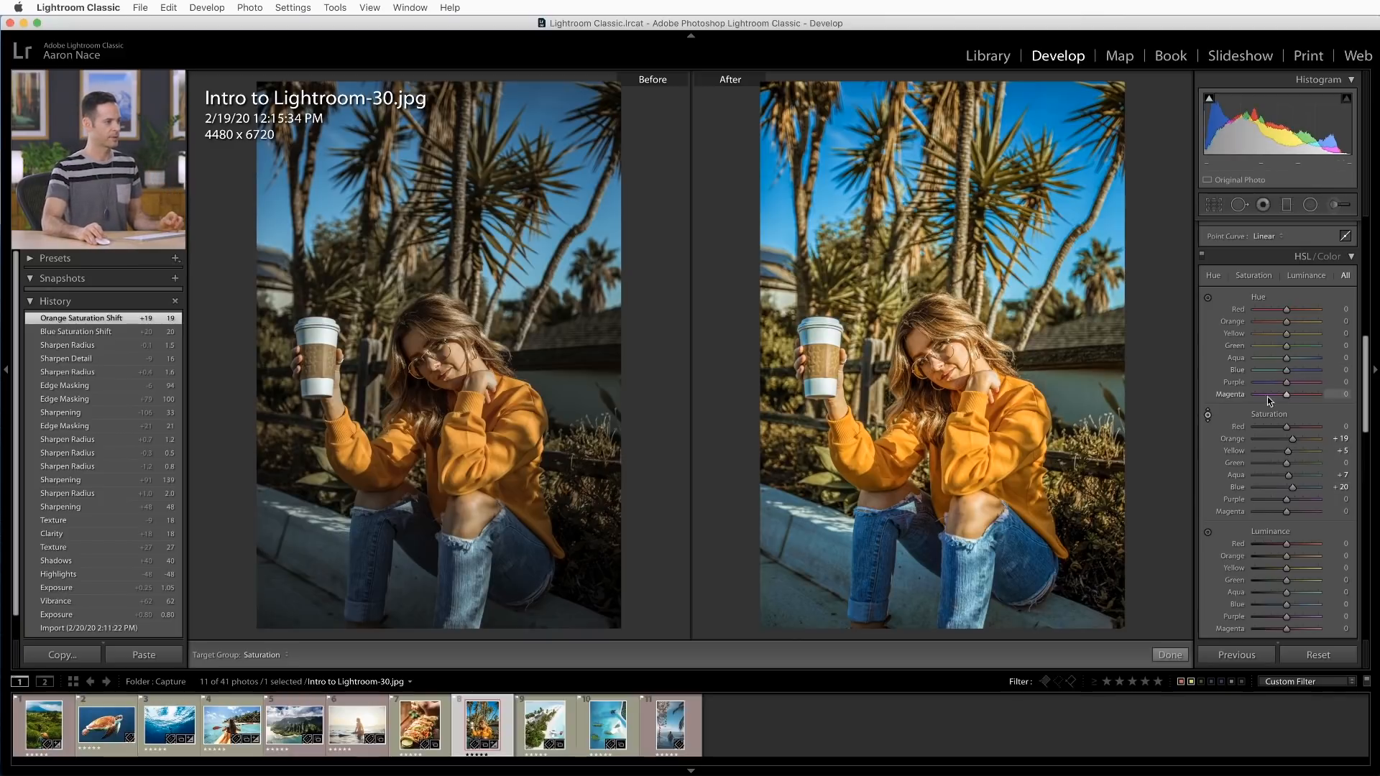
# - Set the portrait's Exposure to +1.25, Highlights to -62 and Contrast to -21
pyautogui.scroll(10, 1276, 396)
pyautogui.moveTo(1288, 361); pyautogui.dragTo(1267, 396)
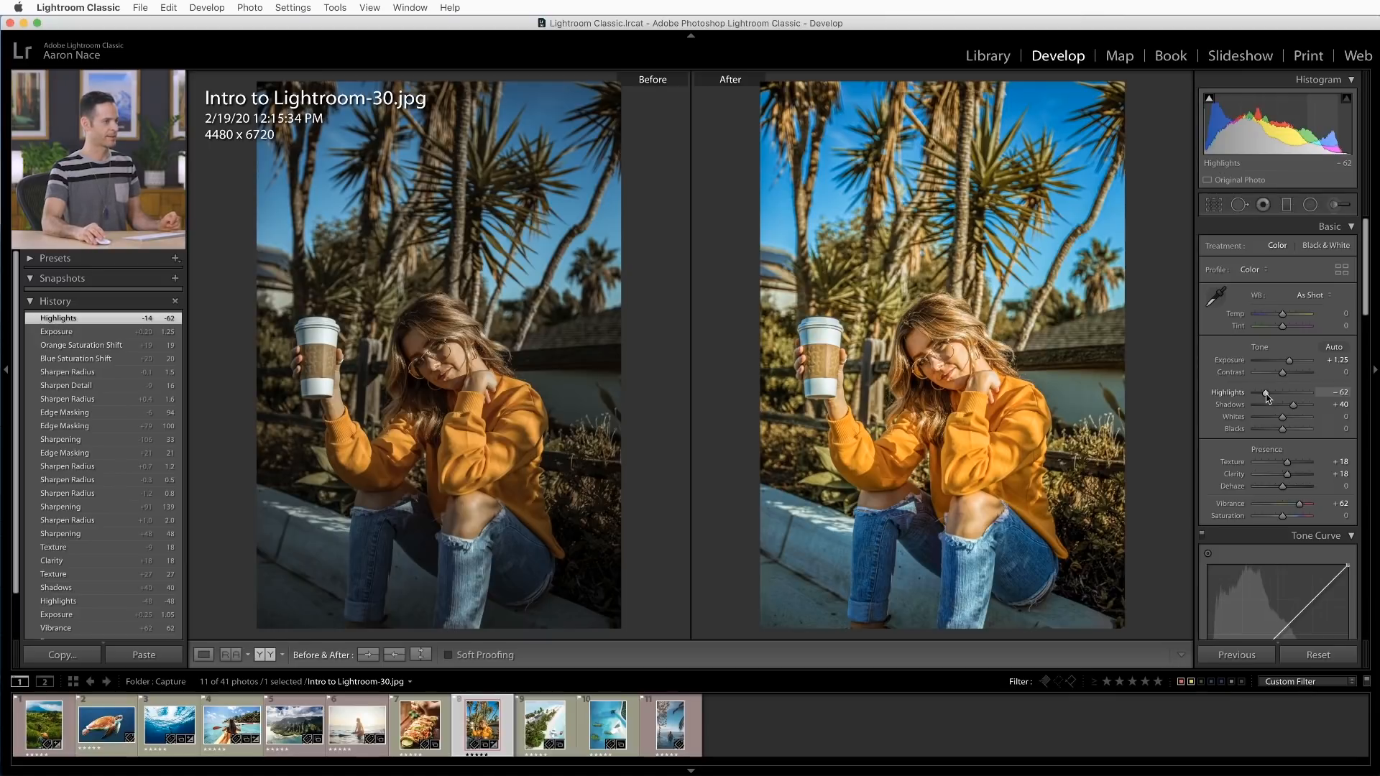
pyautogui.moveTo(1283, 372); pyautogui.dragTo(1278, 377)
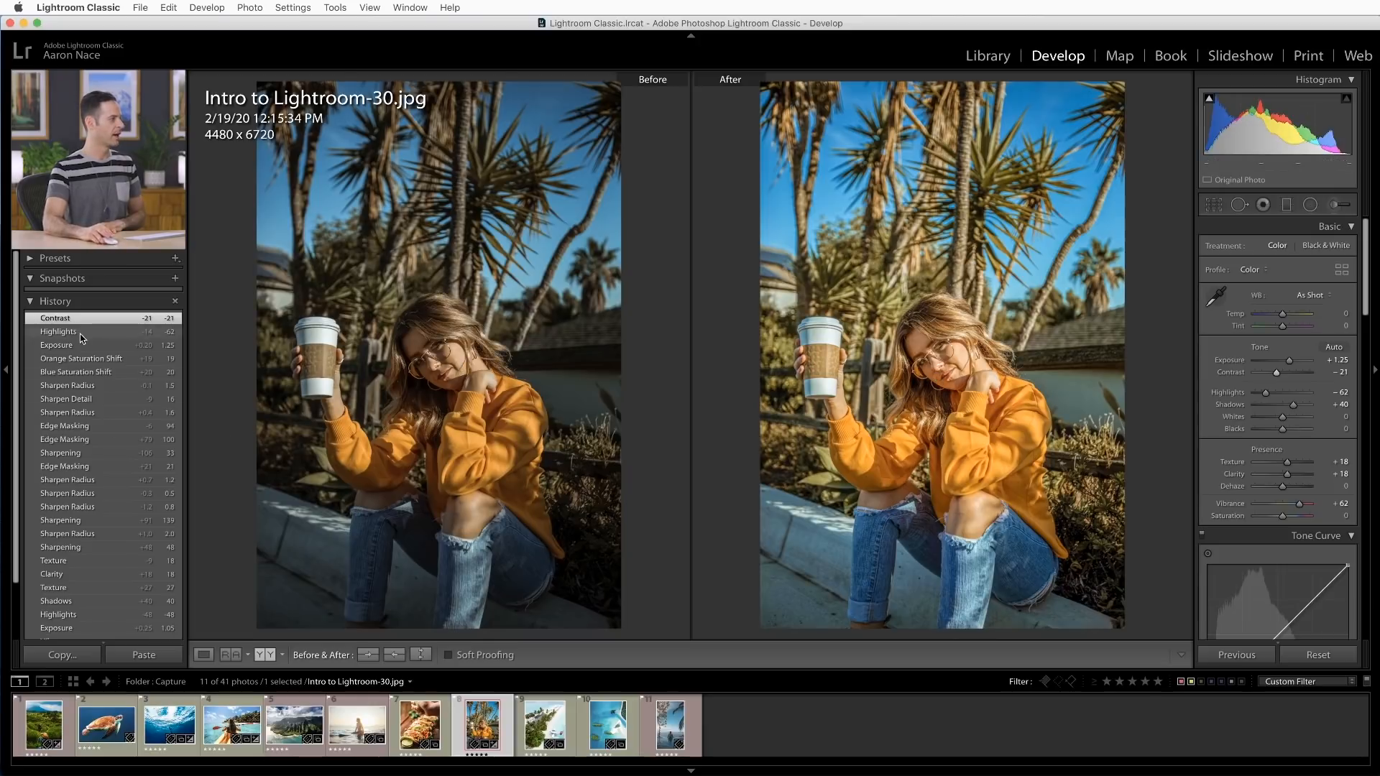
# - Compare earlier states in the edit history, especially the Texture, Clarity, Shadows and Highlights edits, and return to the latest Contrast state
pyautogui.scroll(-3, 87, 363)
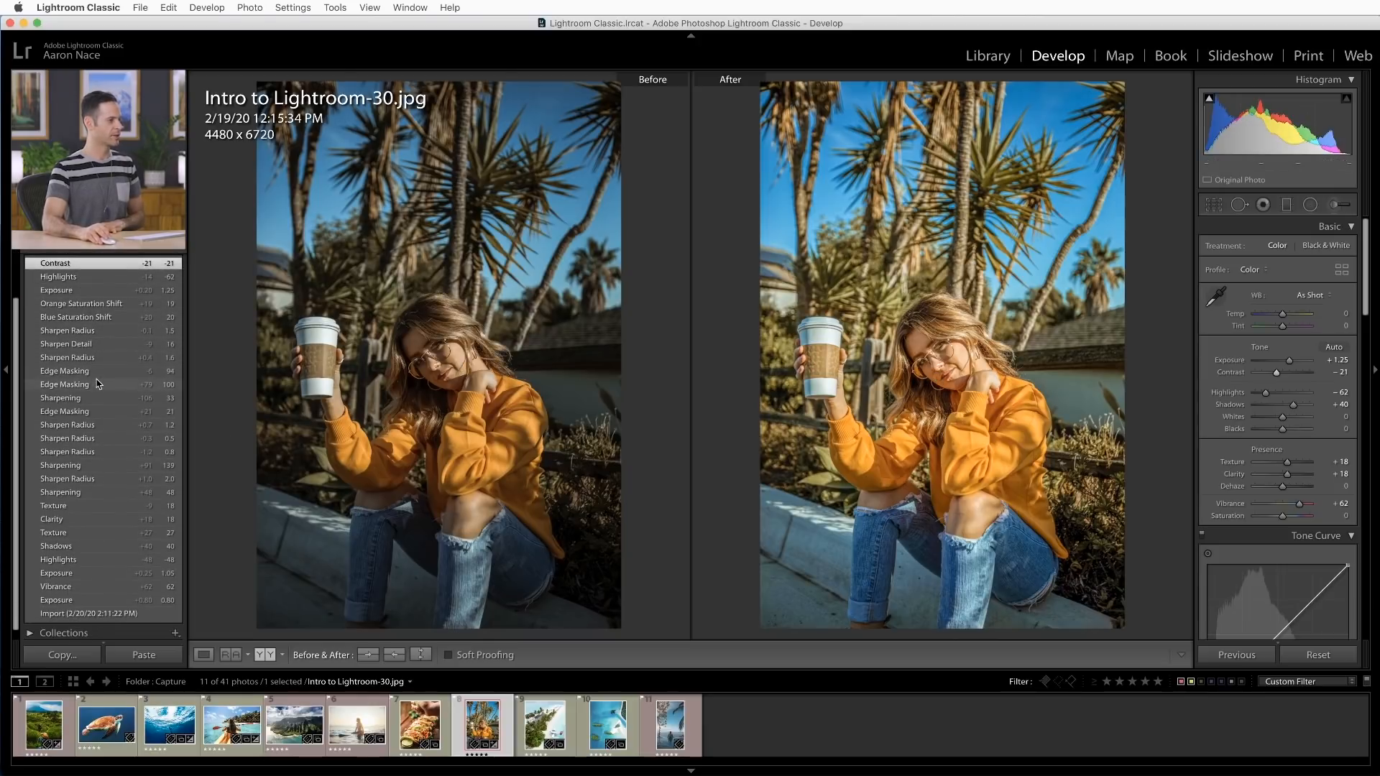
pyautogui.click(97, 384)
pyautogui.click(97, 438)
pyautogui.click(86, 506)
pyautogui.scroll(-1, 85, 510)
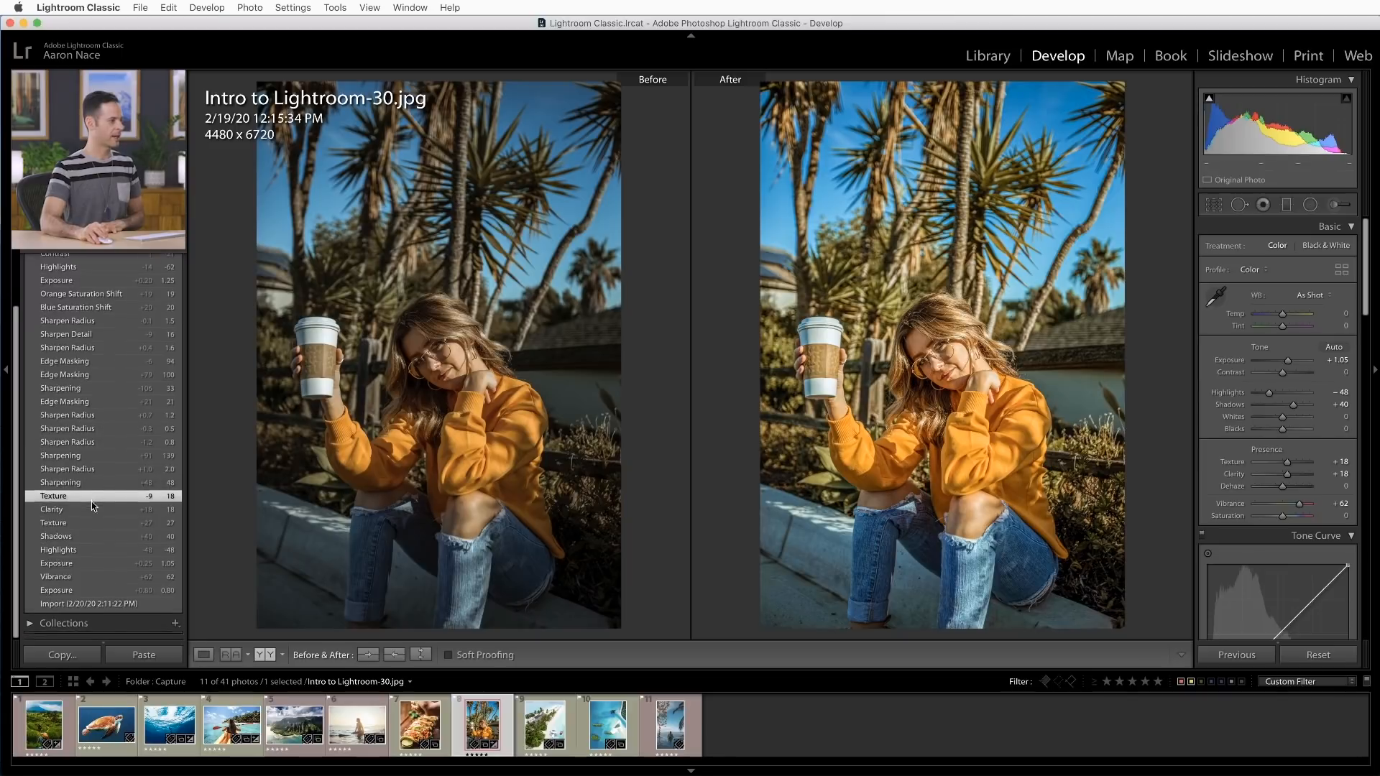
pyautogui.click(81, 539)
pyautogui.click(83, 564)
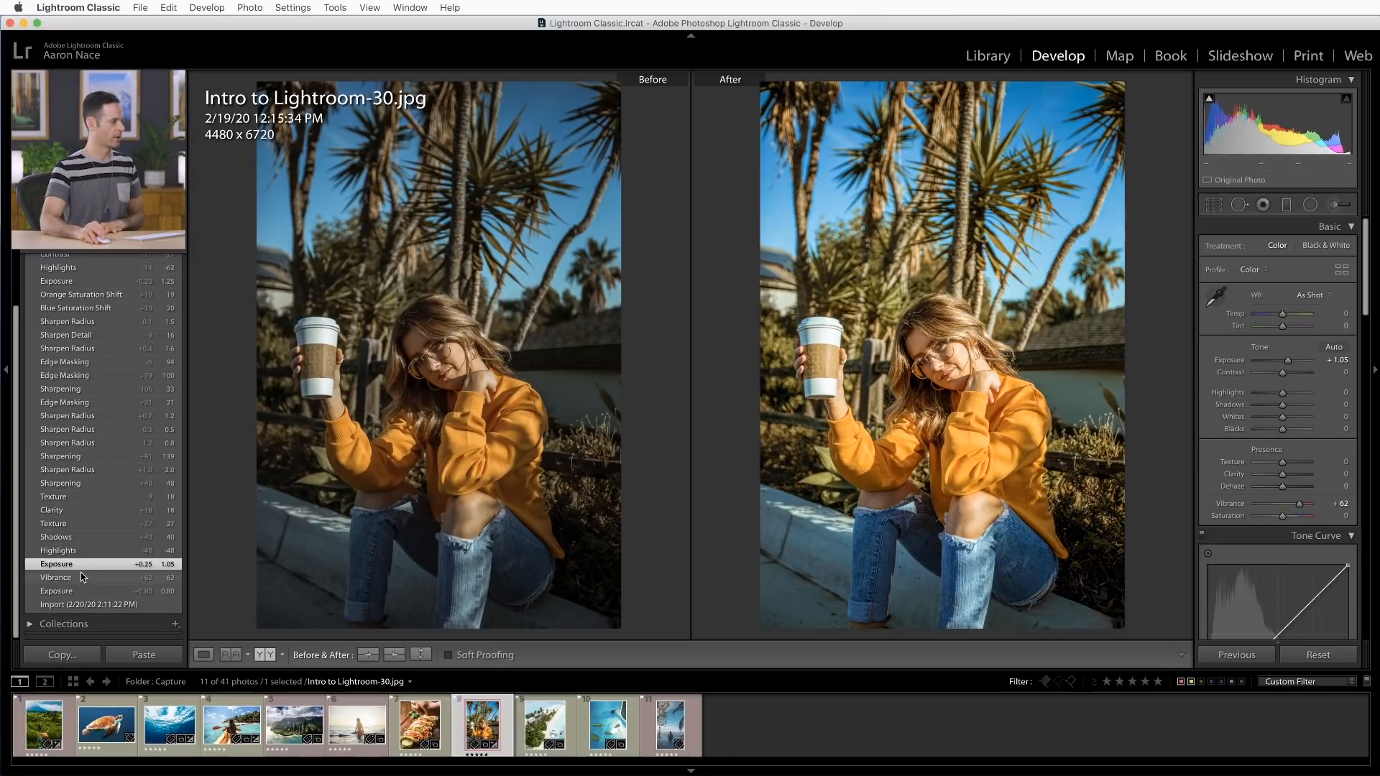
pyautogui.click(74, 550)
pyautogui.click(76, 537)
pyautogui.click(78, 523)
pyautogui.click(81, 509)
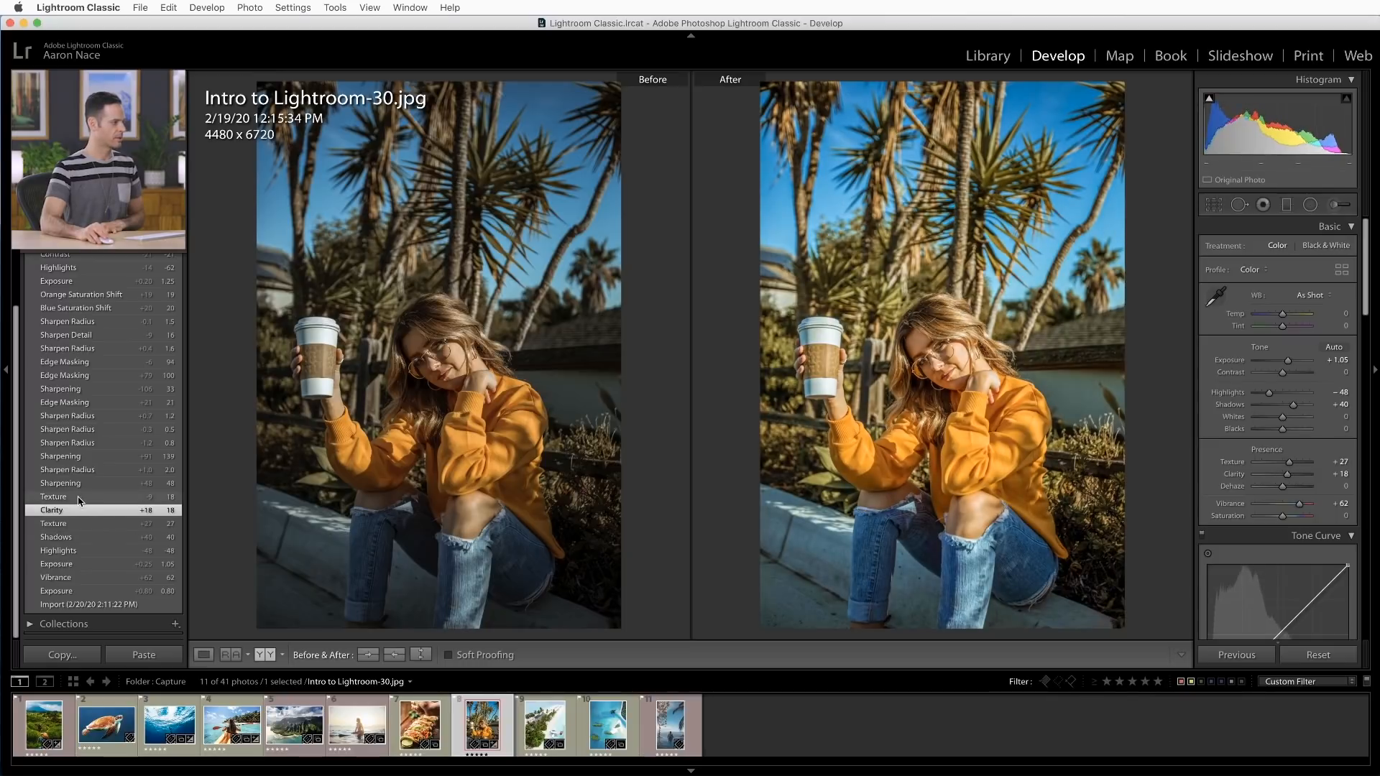
pyautogui.click(79, 500)
pyautogui.click(80, 487)
pyautogui.click(76, 510)
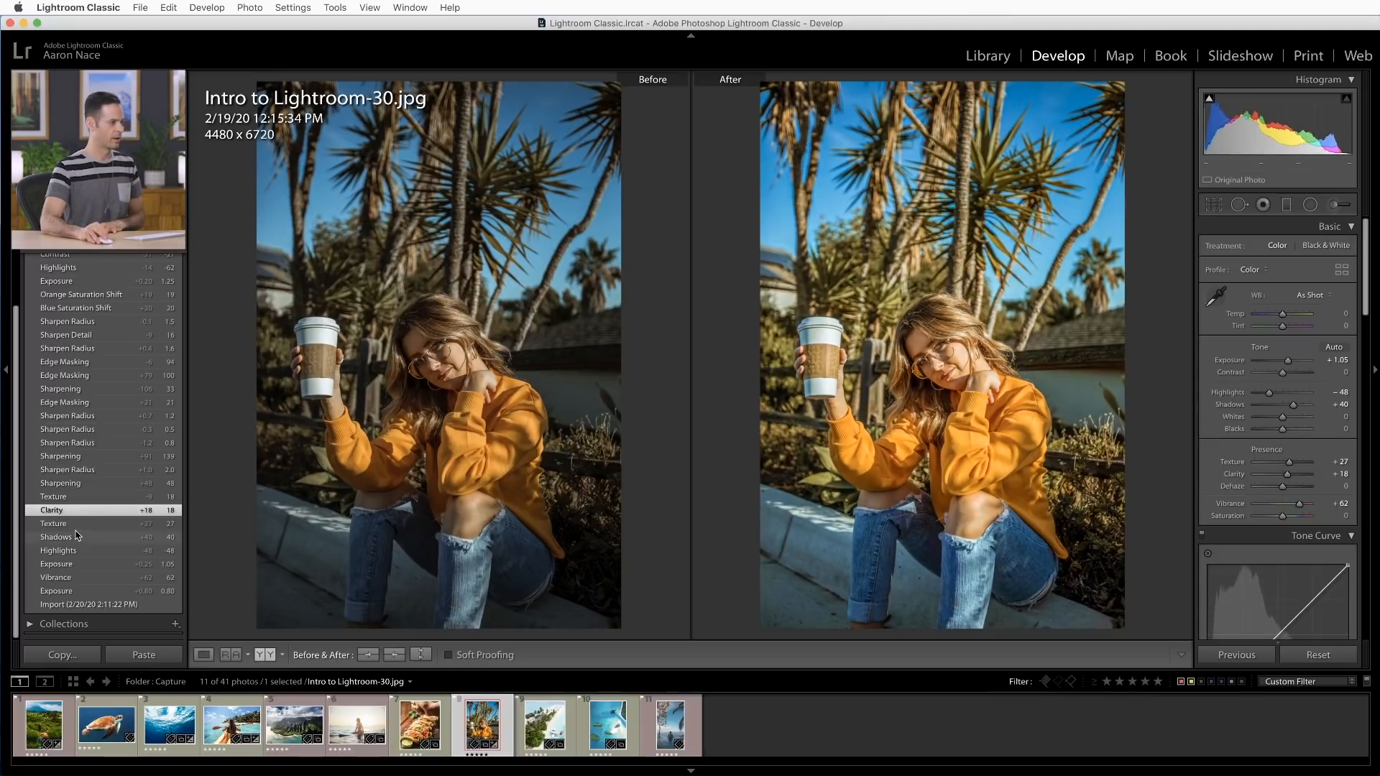
pyautogui.click(77, 537)
pyautogui.click(78, 527)
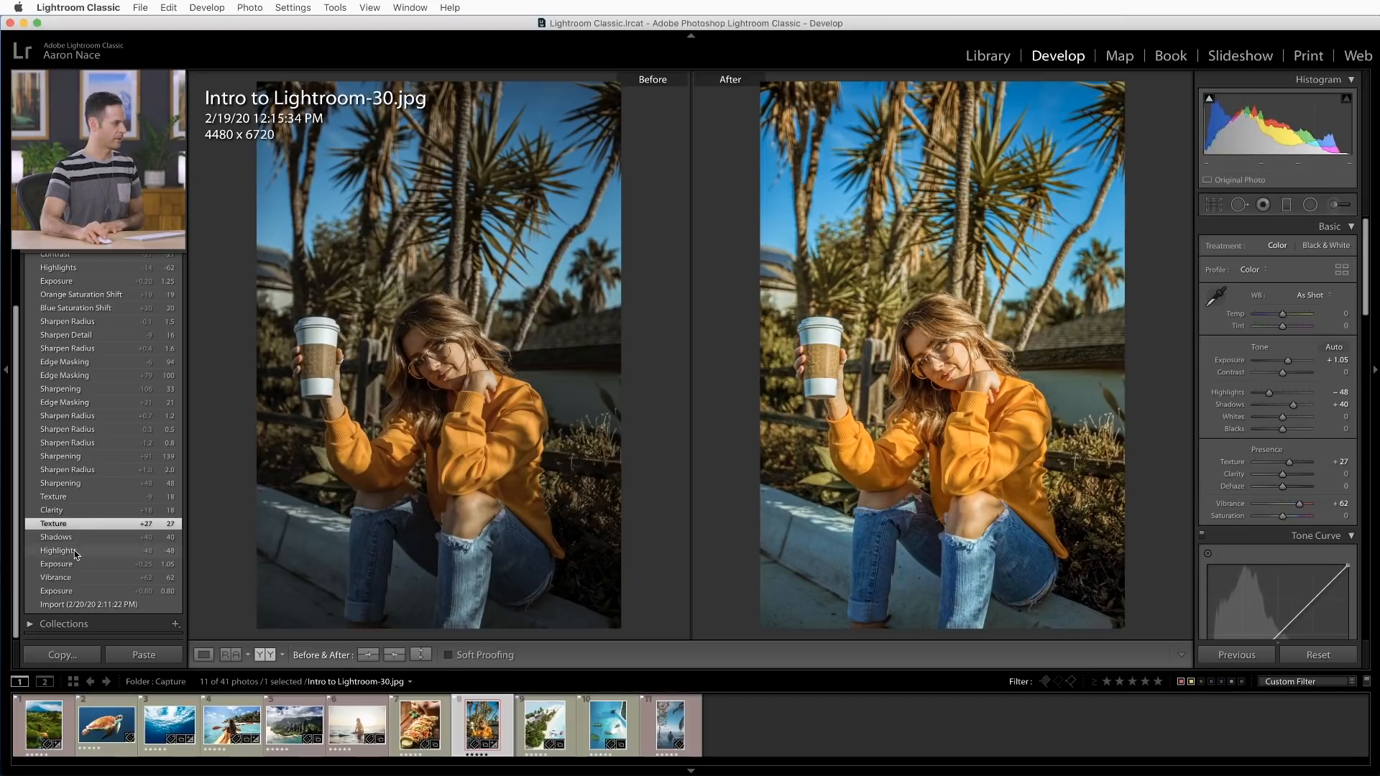
pyautogui.click(77, 552)
pyautogui.click(78, 512)
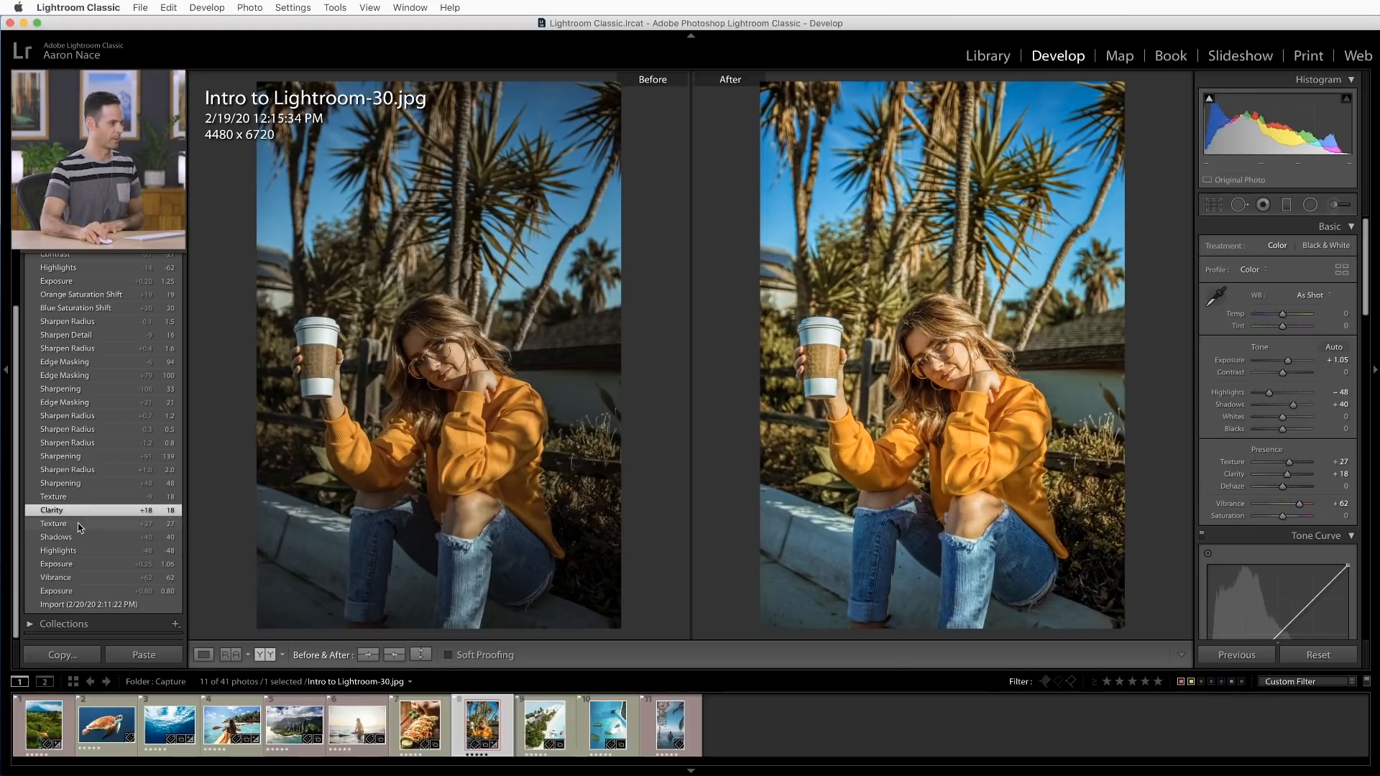
pyautogui.click(79, 525)
pyautogui.scroll(5, 79, 525)
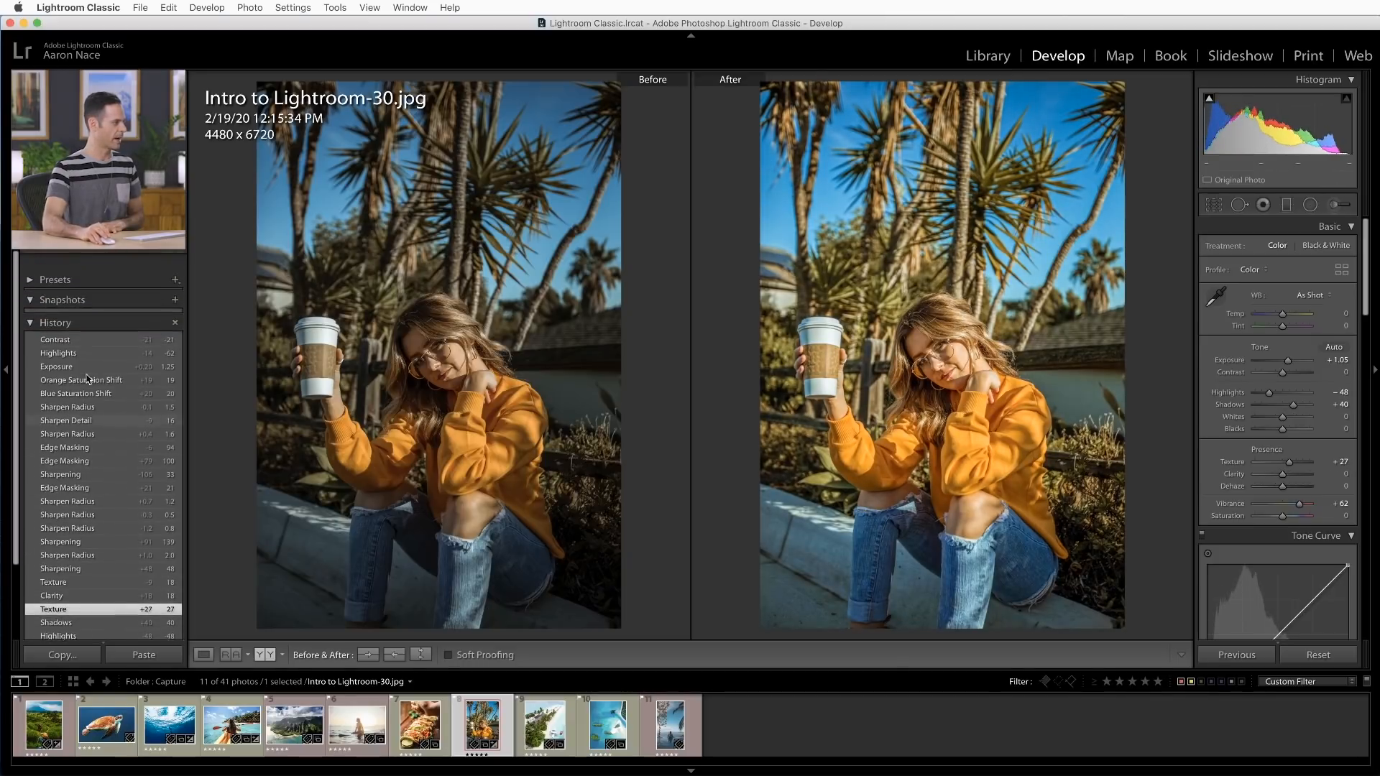
pyautogui.click(88, 321)
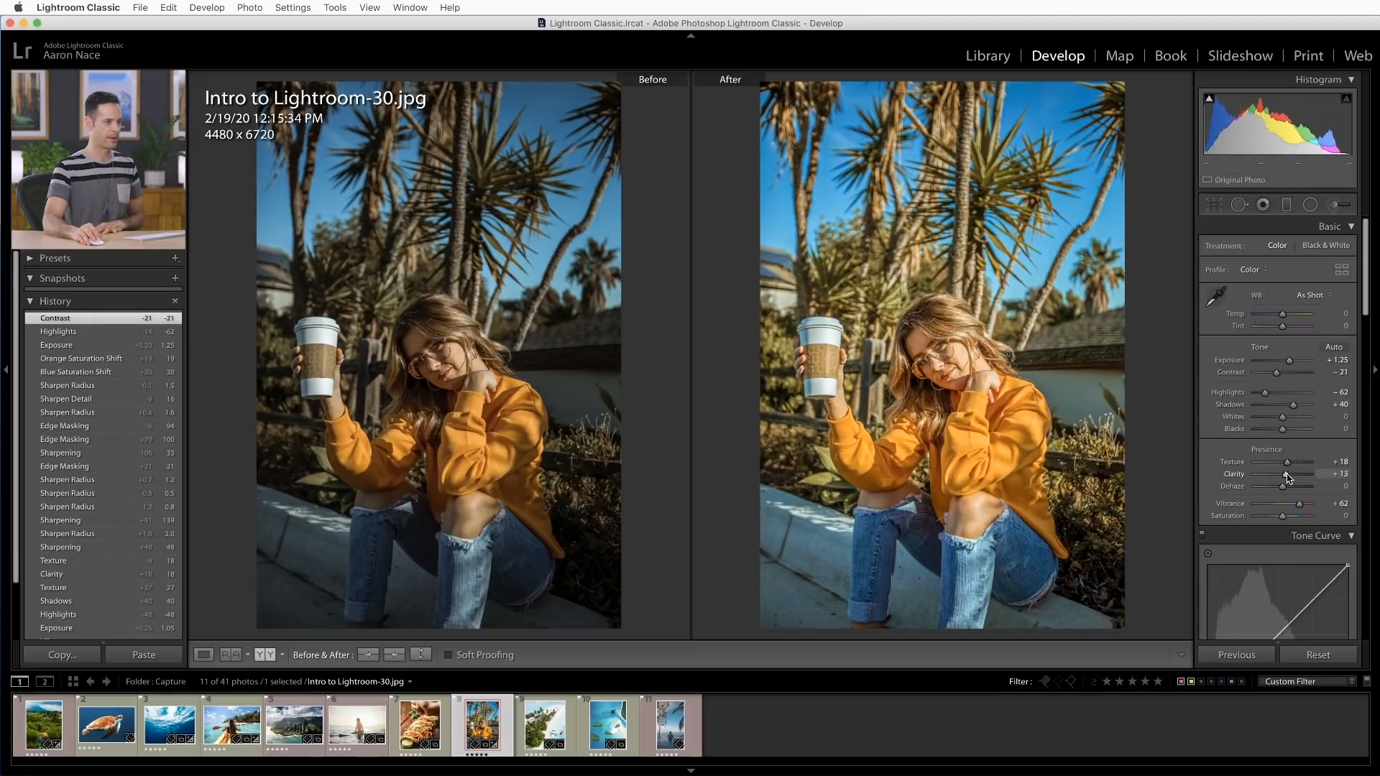
# - Lower the portrait's Clarity to +8 and Texture to +4
pyautogui.moveTo(1285, 478); pyautogui.dragTo(1286, 475)
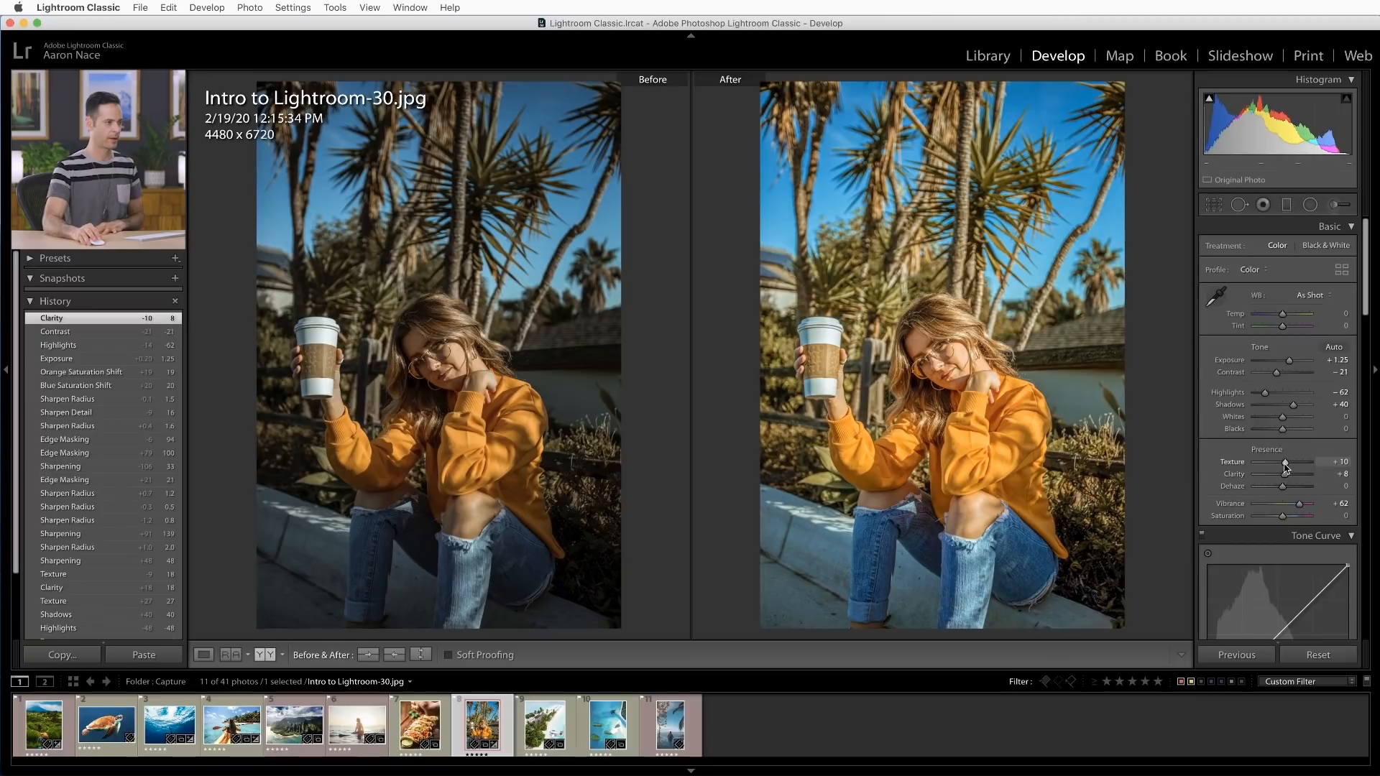
pyautogui.moveTo(1284, 469); pyautogui.dragTo(1284, 469)
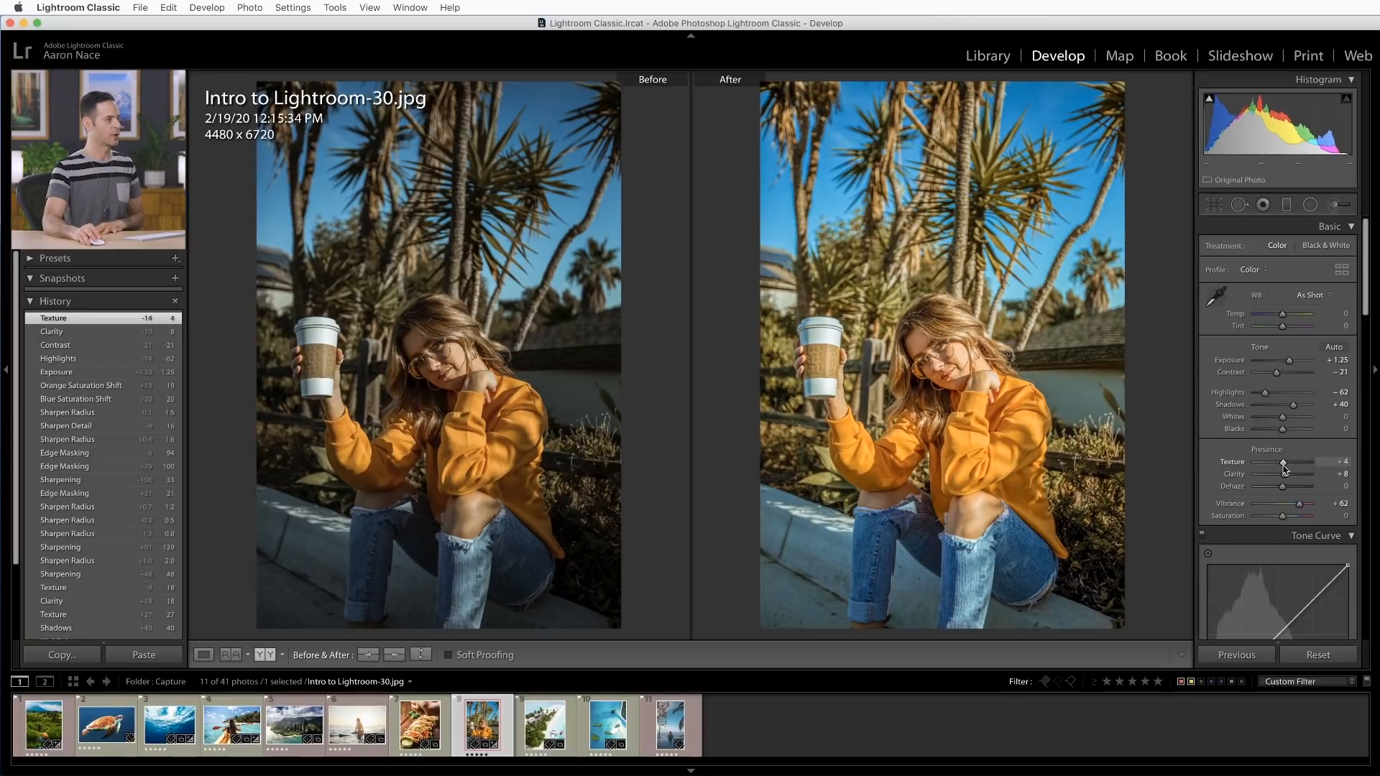